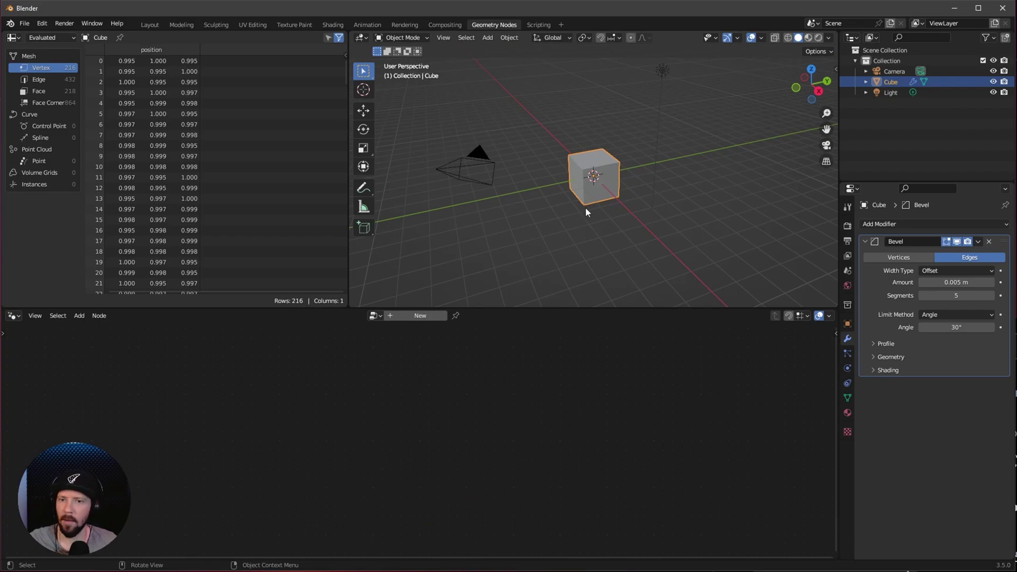
Create a geometry node group named GN_cubes on the cube and expand the 3D viewport over the spreadsheet, giving the node editor more height.
{"action": "left_click", "coordinate": [420, 316]}
{"action": "double_click", "coordinate": [403, 315]}
{"action": "type", "text": "GN_cubes"}
{"action": "key", "text": "Return"}
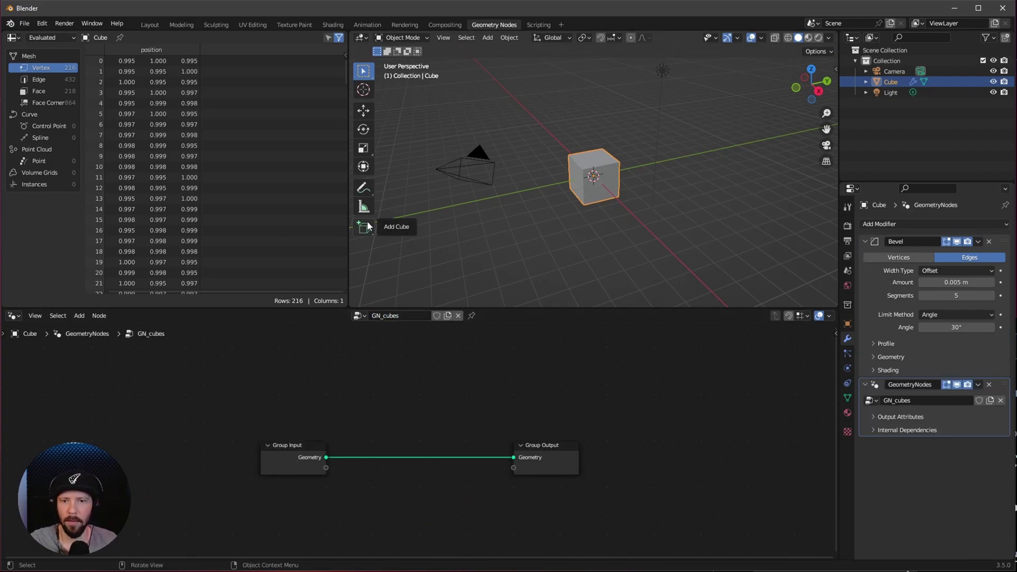
{"action": "left_click_drag", "start_coordinate": [349, 32], "coordinate": [254, 154]}
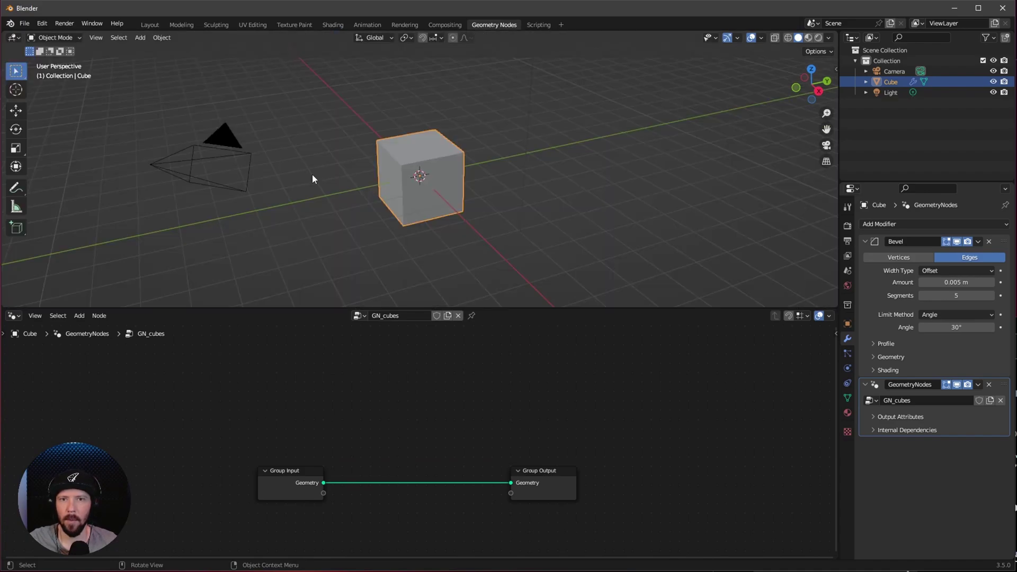
{"action": "left_click_drag", "start_coordinate": [341, 309], "coordinate": [339, 282]}
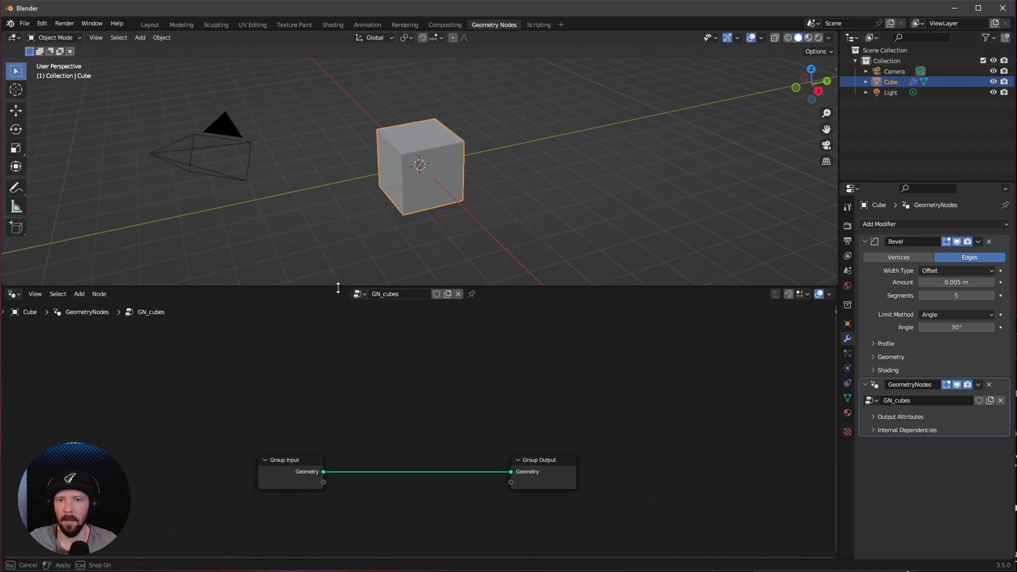
Add a Grid node and an Instance on Points node to the GN_cubes node tree.
{"action": "key", "text": "shift+a"}
{"action": "left_click", "coordinate": [354, 371]}
{"action": "type", "text": "grid"}
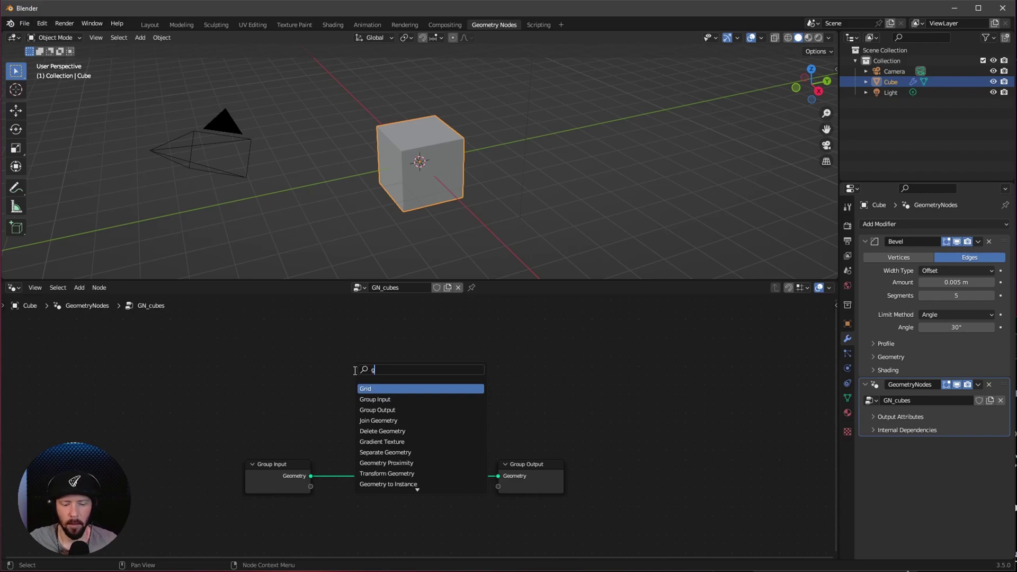
{"action": "key", "text": "Return"}
{"action": "key", "text": "shift+a"}
{"action": "type", "text": "instan"}
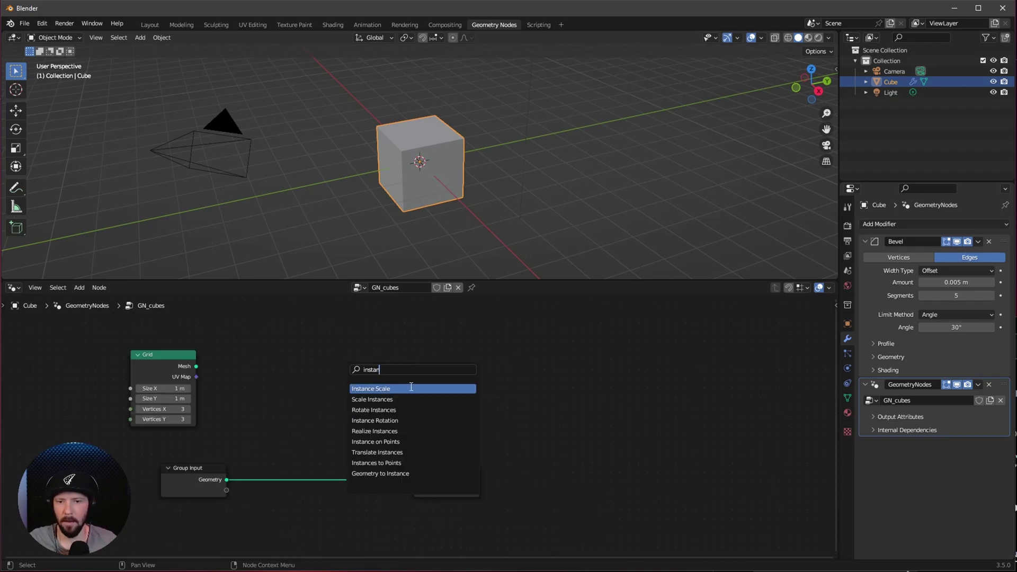
{"action": "key", "text": "Return"}
{"action": "left_click", "coordinate": [487, 380]}
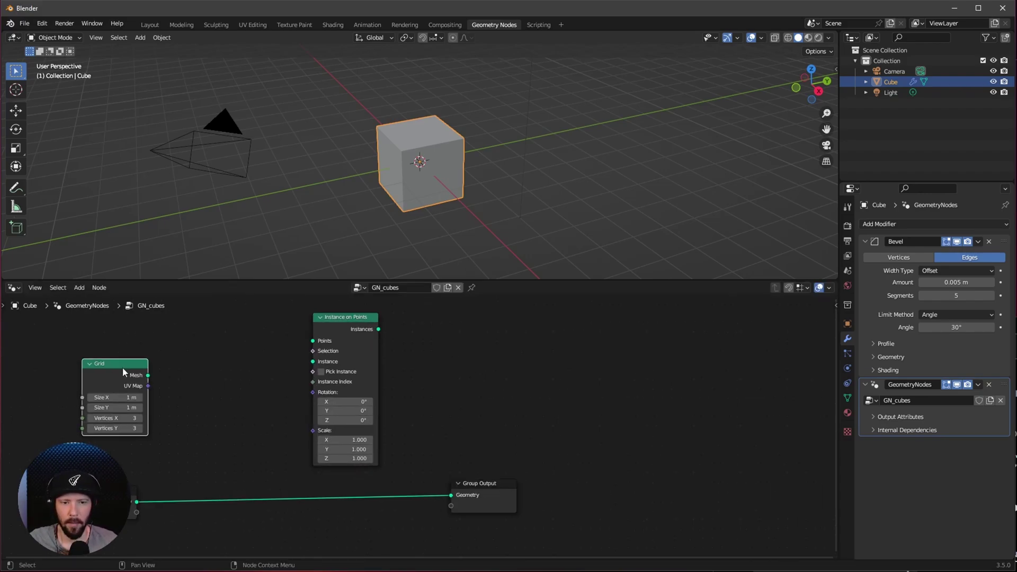
Connect the Grid mesh to Points, the Group Input geometry to Instance, and the Instances output to the Group Output geometry.
{"action": "left_click_drag", "start_coordinate": [141, 367], "coordinate": [313, 341]}
{"action": "left_click_drag", "start_coordinate": [137, 501], "coordinate": [313, 361]}
{"action": "left_click_drag", "start_coordinate": [379, 328], "coordinate": [451, 494]}
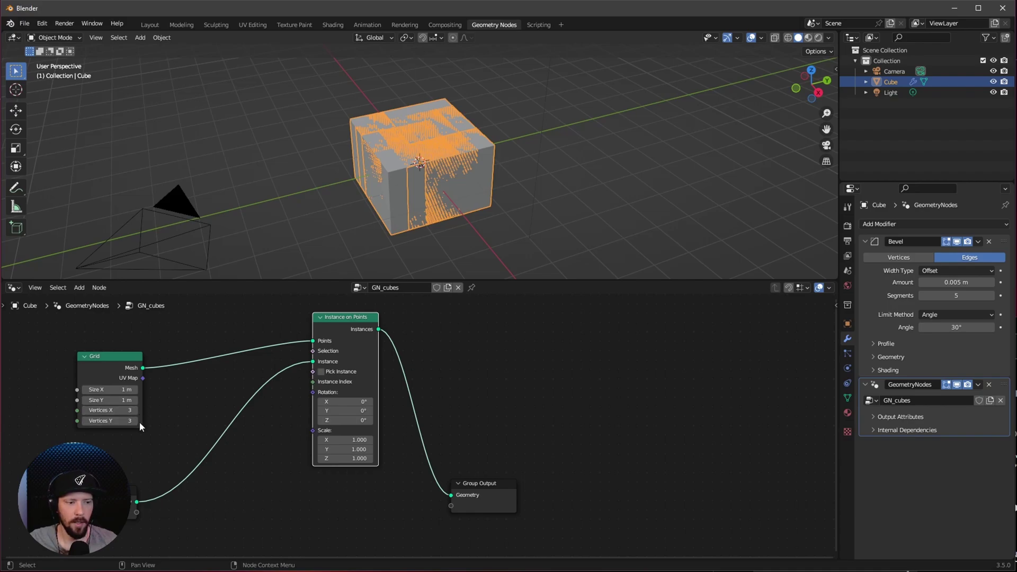
Set the Grid node to Size X 33.5 m, Size Y 86 m, Vertices X 10 and Vertices Y 62.
{"action": "scroll", "coordinate": [420, 416], "scroll_direction": "up", "scroll_amount": 3}
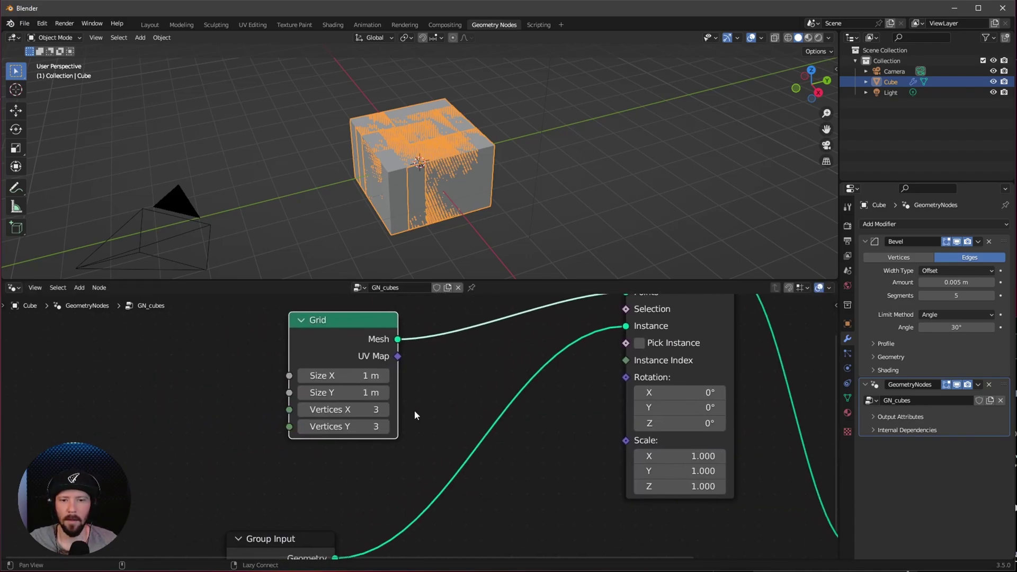
{"action": "left_click", "coordinate": [384, 375]}
{"action": "type", "text": "33.5"}
{"action": "key", "text": "Tab"}
{"action": "type", "text": "86"}
{"action": "key", "text": "Return"}
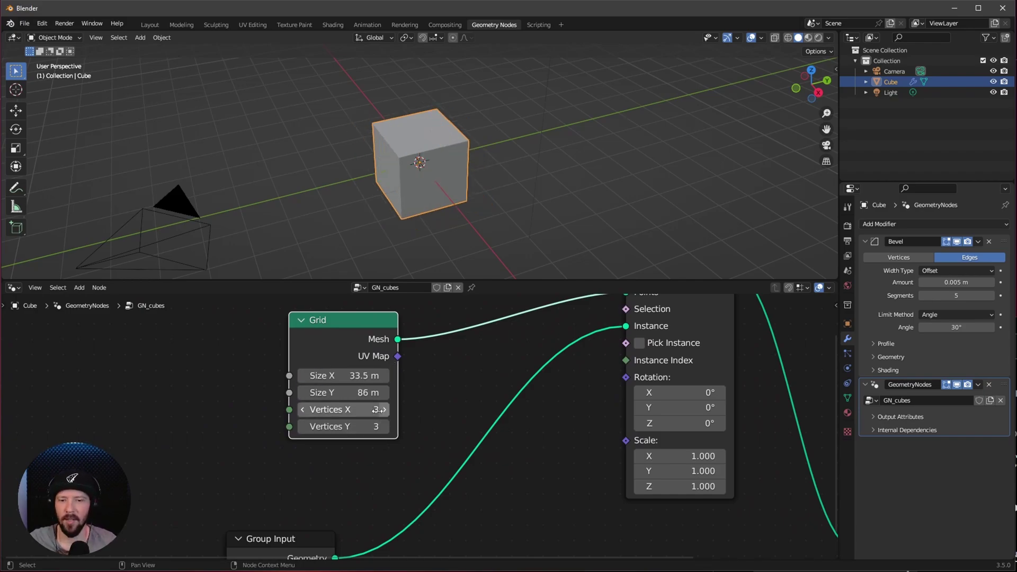
{"action": "left_click", "coordinate": [378, 412]}
{"action": "key", "text": "Tab"}
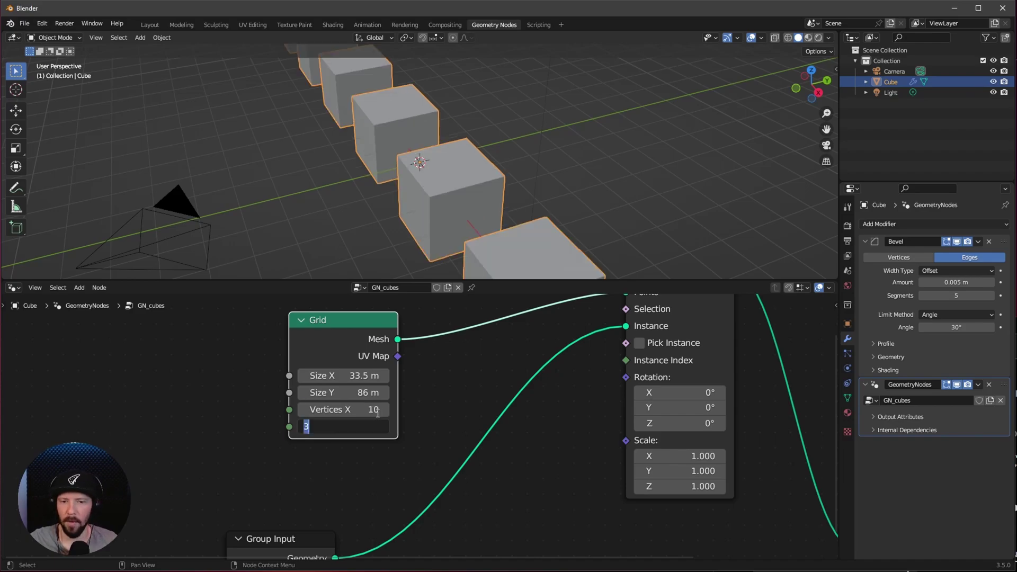
{"action": "type", "text": "62"}
{"action": "key", "text": "Return"}
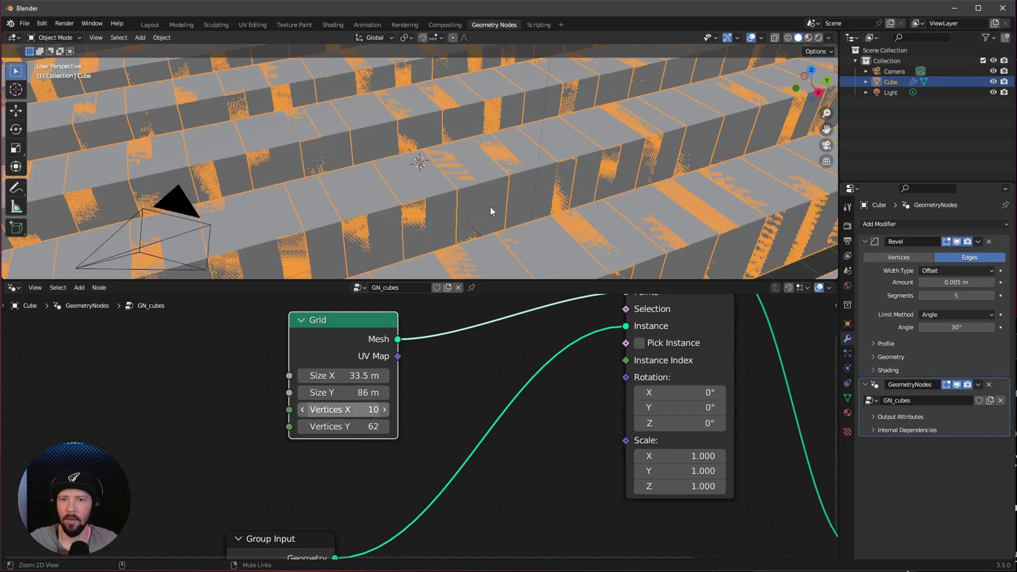
{"action": "scroll", "coordinate": [507, 226], "scroll_direction": "down", "scroll_amount": 10}
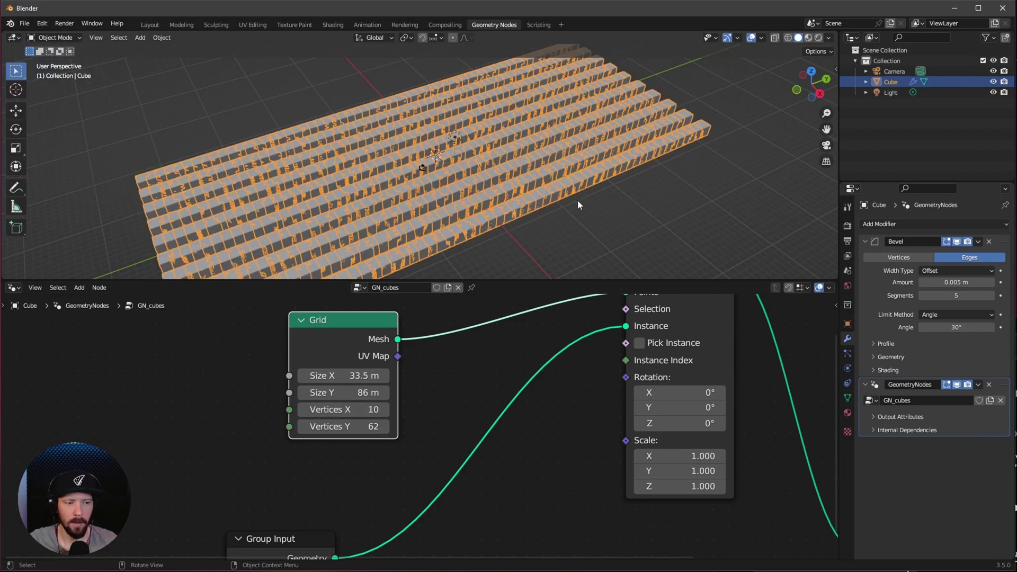
Add a Random Value node below the Group Input node.
{"action": "scroll", "coordinate": [416, 419], "scroll_direction": "down", "scroll_amount": 4}
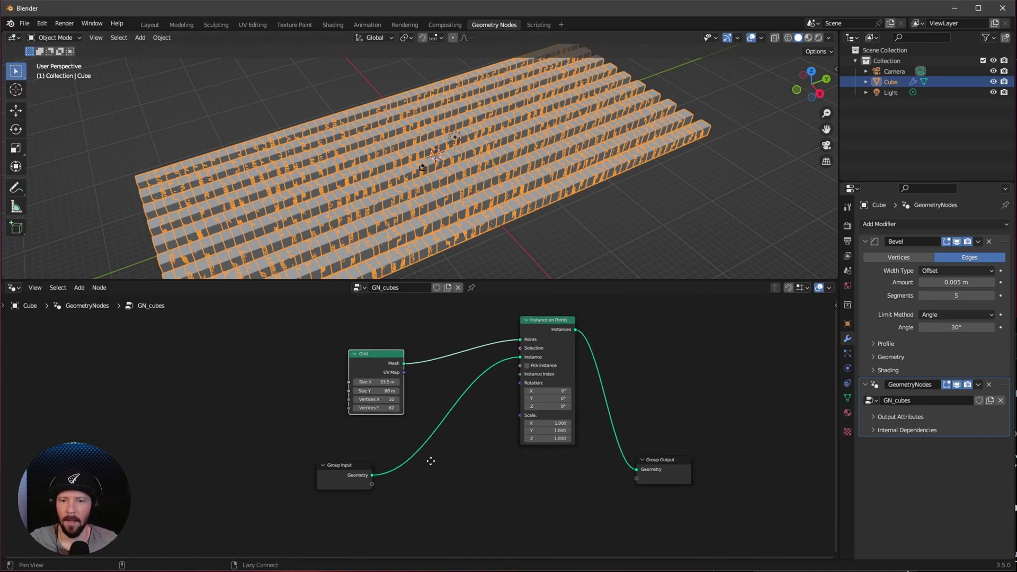
{"action": "key", "text": "shift+a"}
{"action": "left_click", "coordinate": [381, 372]}
{"action": "type", "text": "rand"}
{"action": "key", "text": "Return"}
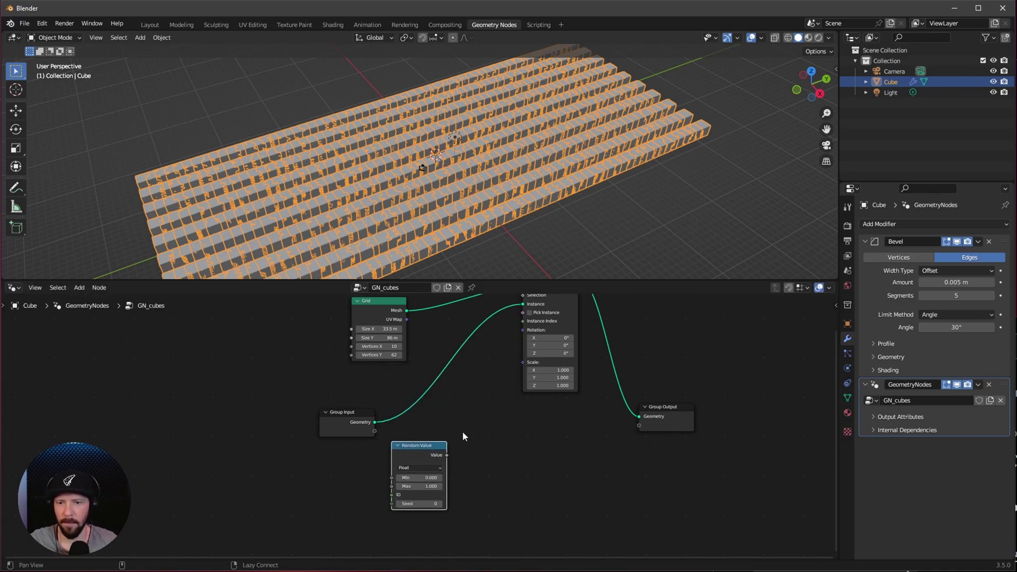
{"action": "left_click", "coordinate": [424, 463]}
Switch the Random Value node to Vector and connect its value to the Scale input of Instance on Points.
{"action": "scroll", "coordinate": [378, 443], "scroll_direction": "up", "scroll_amount": 3}
{"action": "left_click", "coordinate": [377, 442]}
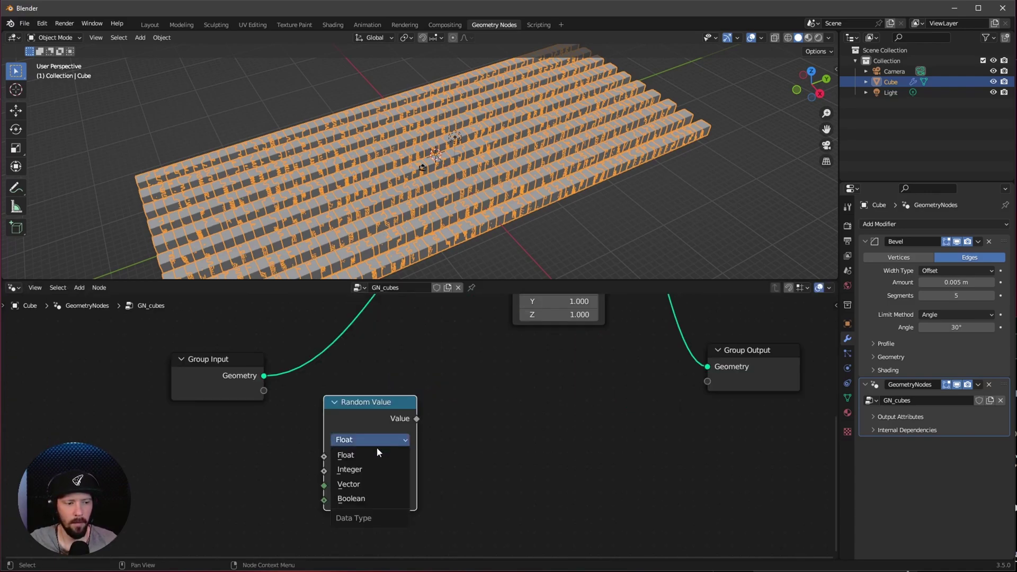
{"action": "left_click", "coordinate": [365, 484]}
{"action": "scroll", "coordinate": [408, 450], "scroll_direction": "down", "scroll_amount": 2}
{"action": "scroll", "coordinate": [410, 447], "scroll_direction": "down", "scroll_amount": 1}
{"action": "middle_click_drag", "start_coordinate": [419, 441], "coordinate": [371, 460]}
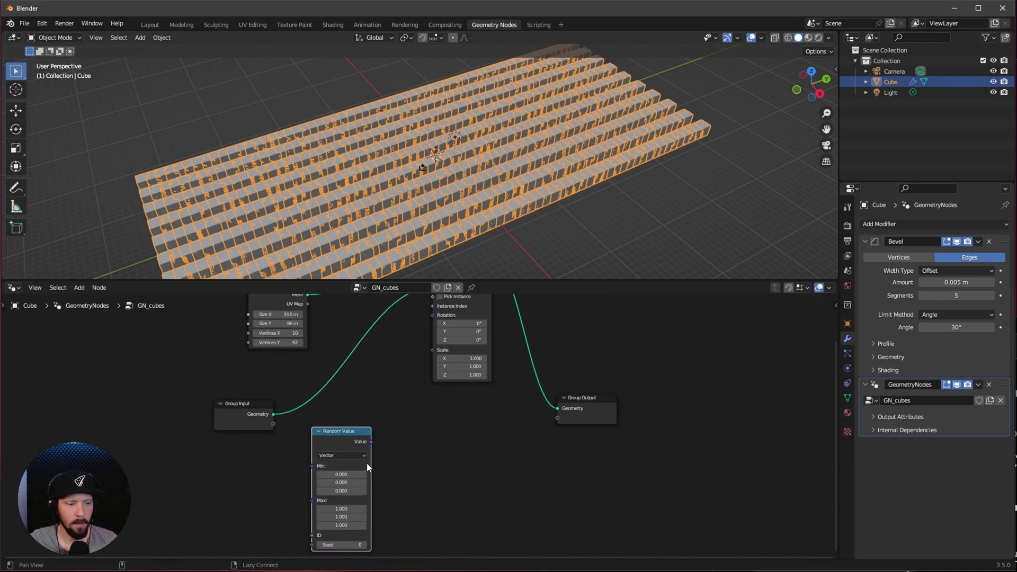
{"action": "left_click_drag", "start_coordinate": [372, 442], "coordinate": [432, 350]}
Set the minimum vector of the scale's Random Value node to 16, 1 and 1.6.
{"action": "scroll", "coordinate": [424, 370], "scroll_direction": "up", "scroll_amount": 2}
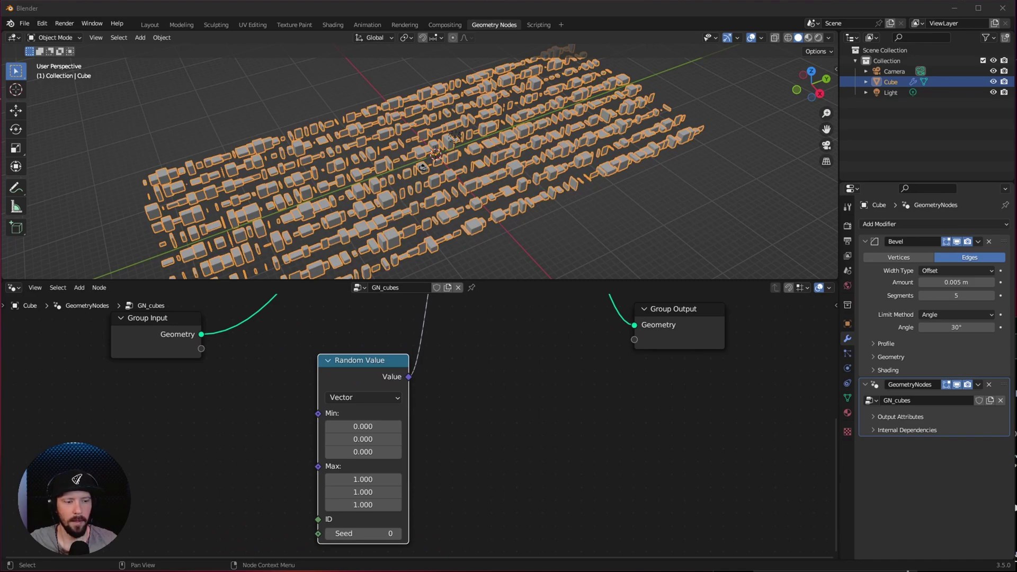
{"action": "left_click", "coordinate": [378, 423]}
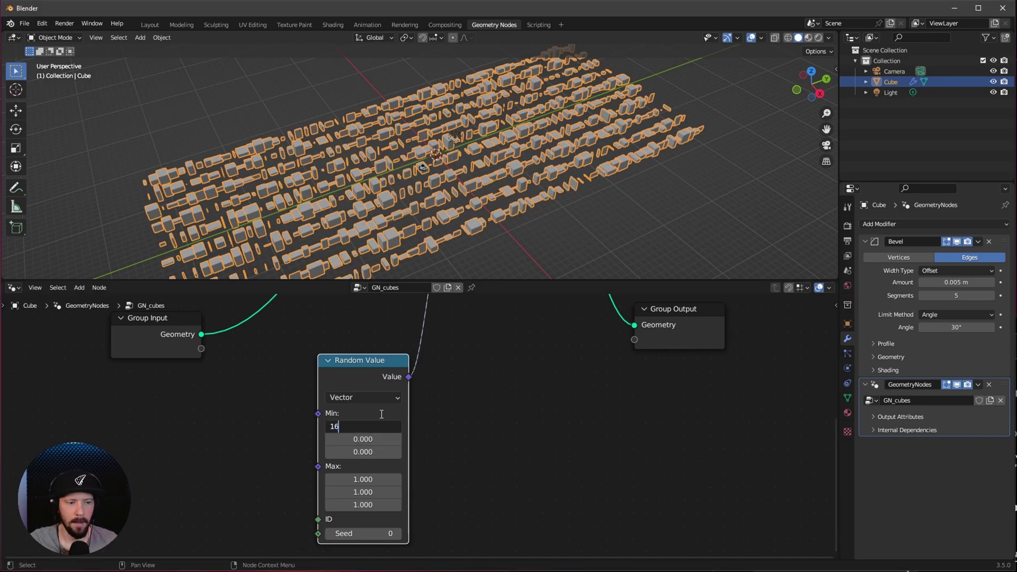
{"action": "type", "text": "16"}
{"action": "key", "text": "Tab"}
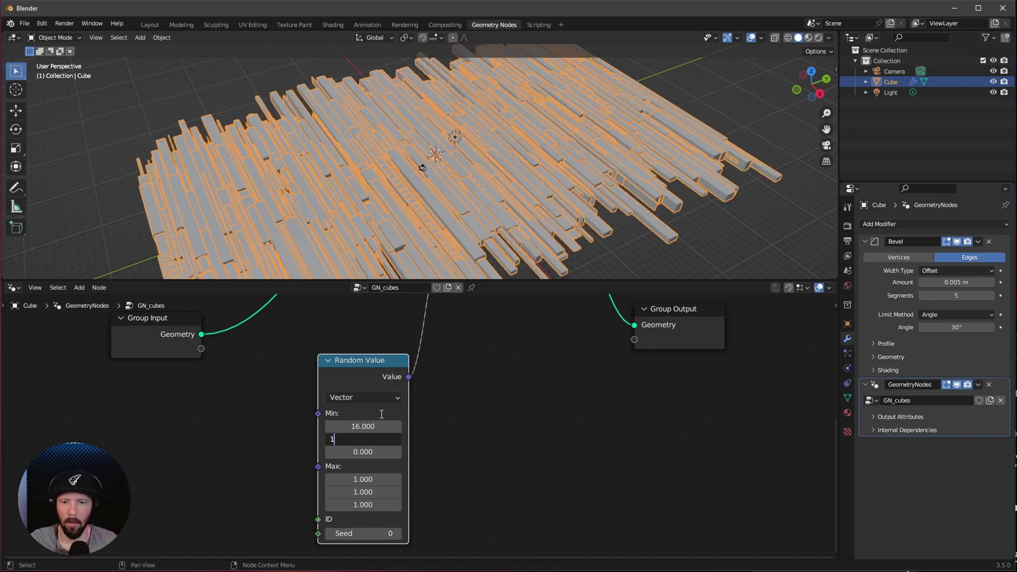
{"action": "type", "text": "1.6"}
{"action": "key", "text": "Tab"}
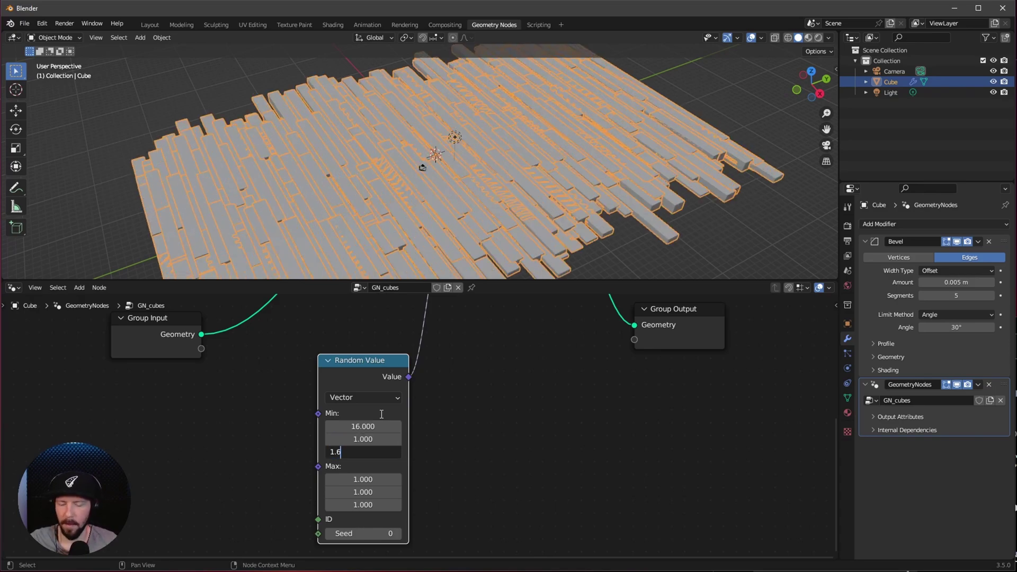
{"action": "type", "text": "1.6"}
{"action": "key", "text": "Tab"}
Set the maximum vector of the scale's Random Value node to 1, 1 and 1.
{"action": "type", "text": "1"}
{"action": "key", "text": "Tab"}
{"action": "key", "text": "Tab"}
{"action": "type", "text": "1"}
{"action": "key", "text": "Return"}
{"action": "middle_click_drag", "start_coordinate": [395, 168], "coordinate": [452, 198]}
{"action": "scroll", "coordinate": [451, 198], "scroll_direction": "down", "scroll_amount": 6}
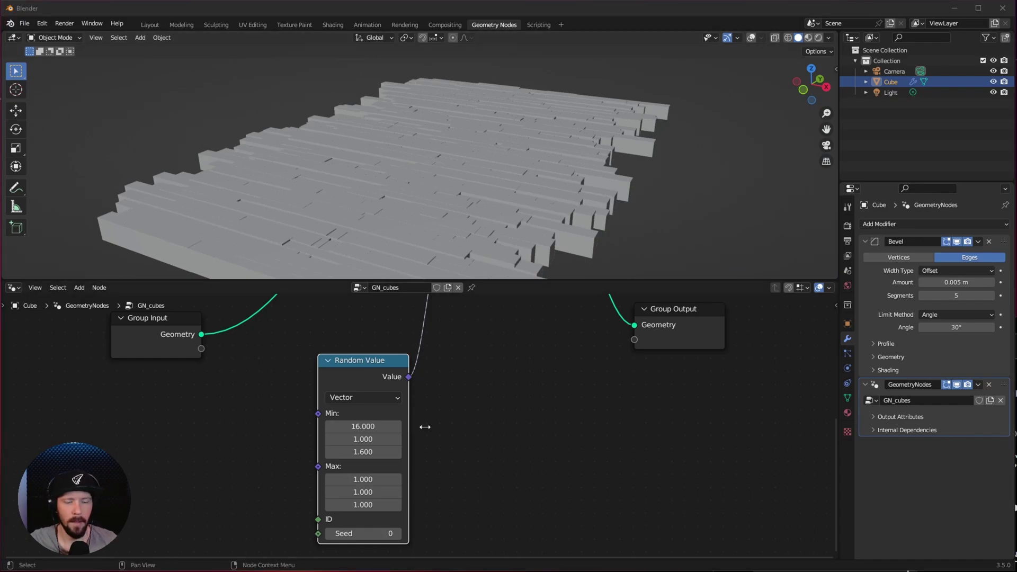
Insert a Set Position node on the link between the Grid and Instance on Points nodes.
{"action": "scroll", "coordinate": [500, 389], "scroll_direction": "down", "scroll_amount": 1}
{"action": "scroll", "coordinate": [501, 389], "scroll_direction": "down", "scroll_amount": 3}
{"action": "scroll", "coordinate": [386, 323], "scroll_direction": "up", "scroll_amount": 2}
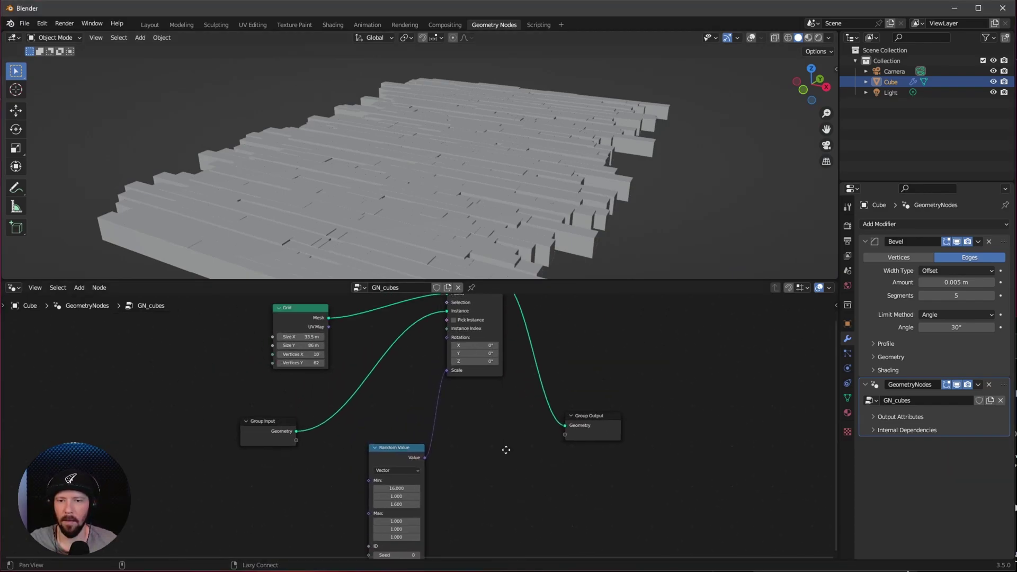
{"action": "key", "text": "shift+a"}
{"action": "type", "text": "set po"}
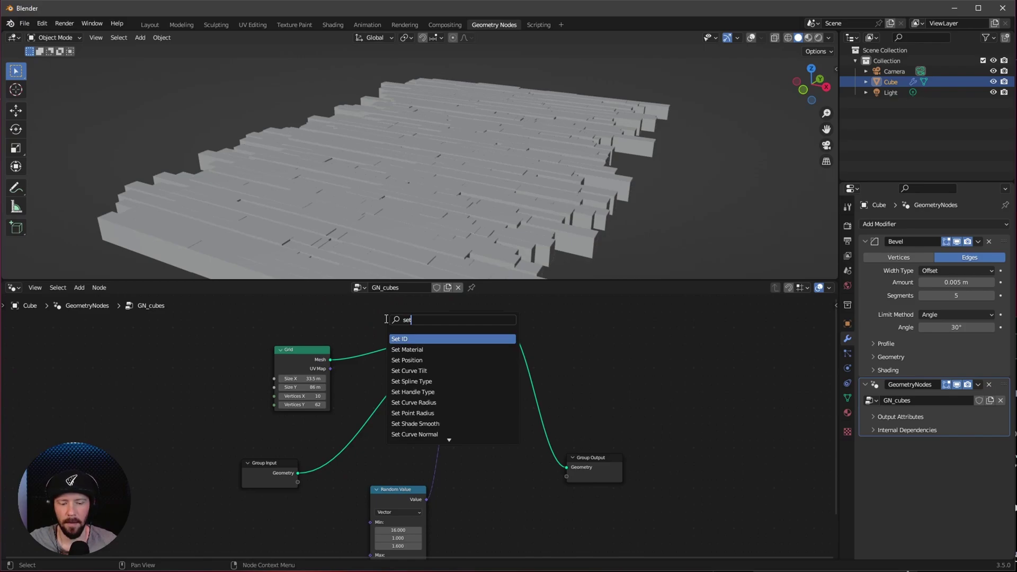
{"action": "left_click", "coordinate": [419, 339]}
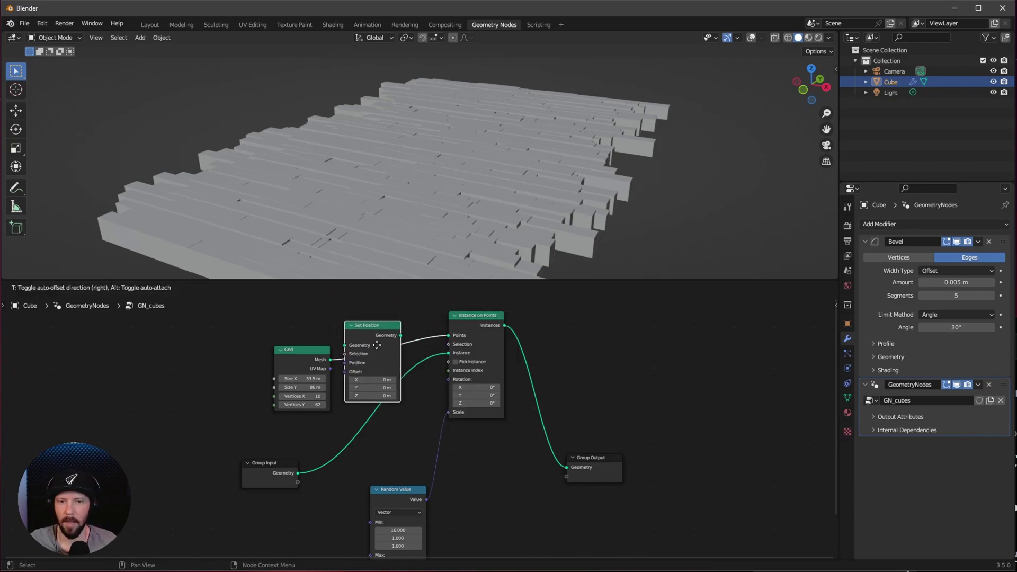
{"action": "left_click", "coordinate": [393, 331]}
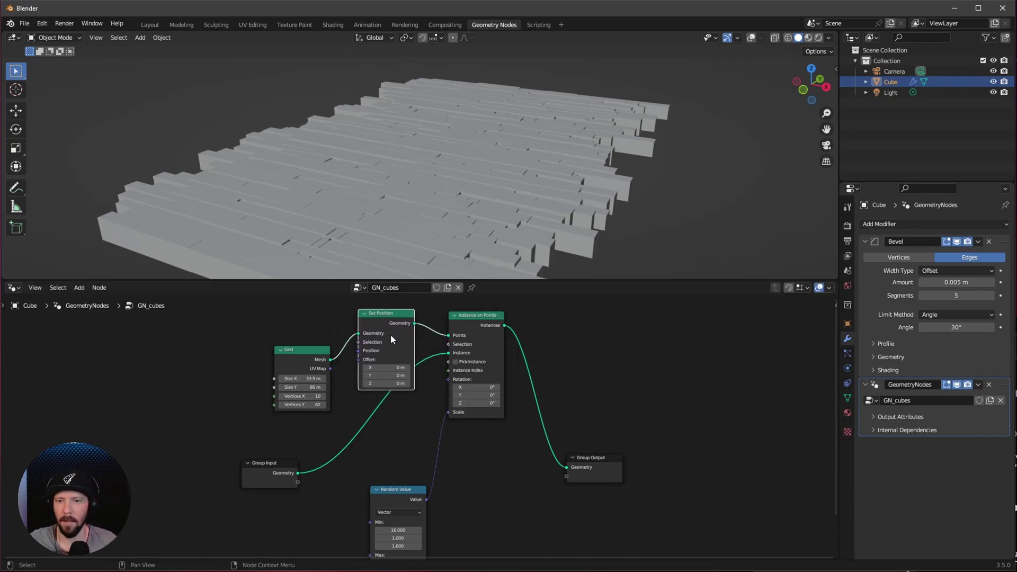
Duplicate the Random Value node and connect the copy's value to the Offset input of Set Position.
{"action": "middle_click_drag", "start_coordinate": [441, 475], "coordinate": [408, 446]}
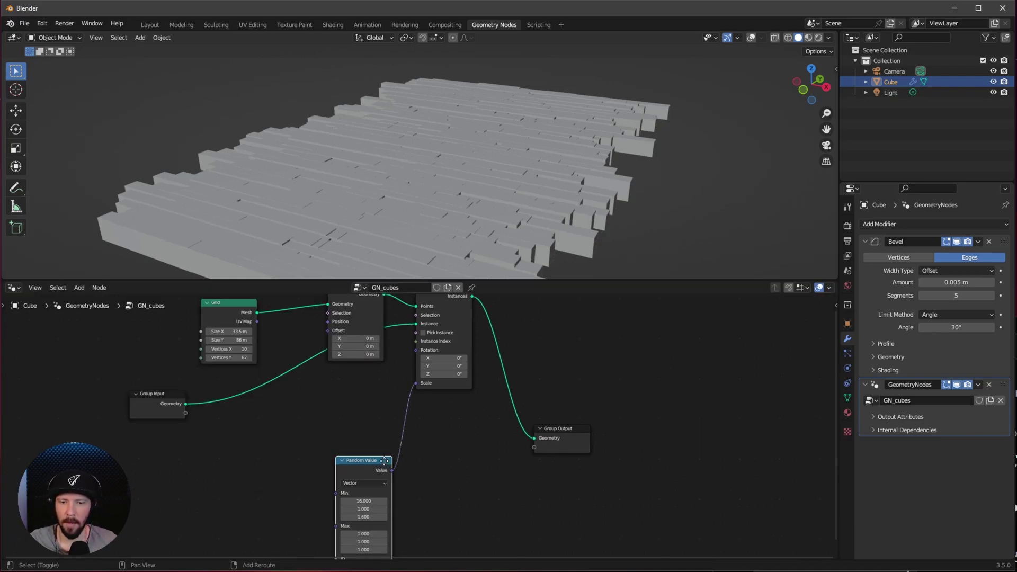
{"action": "key", "text": "shift+d"}
{"action": "left_click", "coordinate": [265, 444]}
{"action": "middle_click_drag", "start_coordinate": [238, 410], "coordinate": [387, 486]}
{"action": "scroll", "coordinate": [345, 432], "scroll_direction": "up", "scroll_amount": 2}
{"action": "left_click_drag", "start_coordinate": [367, 508], "coordinate": [442, 355]}
Set the minimum vector of the offset's Random Value node to 0, 0 and -8.4.
{"action": "key", "text": "KP_Decimal"}
{"action": "mouse_move", "coordinate": [489, 405]}
{"action": "middle_mouse_down"}
{"action": "mouse_move", "coordinate": [579, 413]}
{"action": "mouse_move", "coordinate": [488, 404]}
{"action": "middle_mouse_up"}
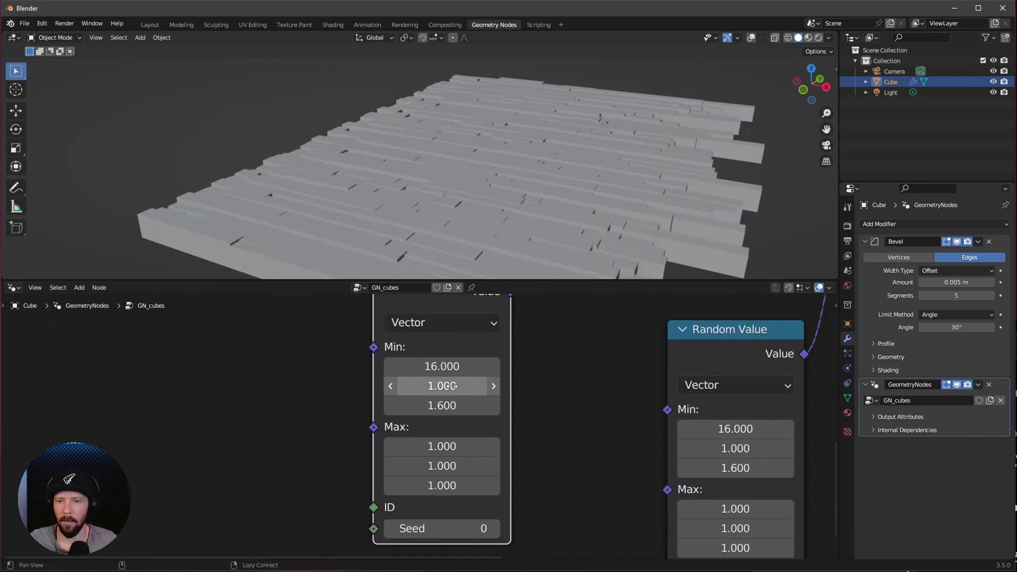
{"action": "left_click", "coordinate": [453, 377]}
{"action": "type", "text": "0"}
{"action": "key", "text": "Tab"}
{"action": "type", "text": "0"}
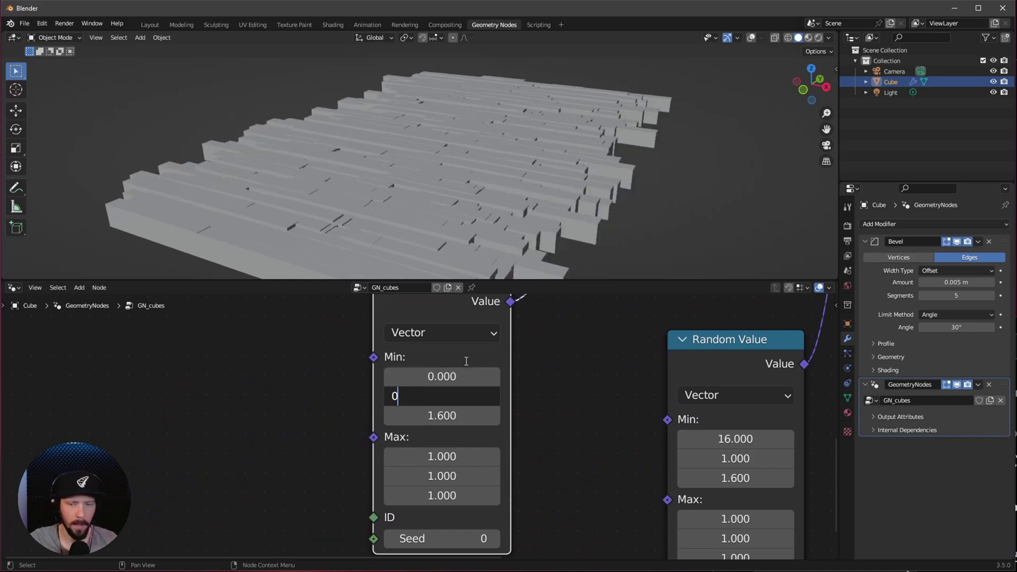
{"action": "key", "text": "Return"}
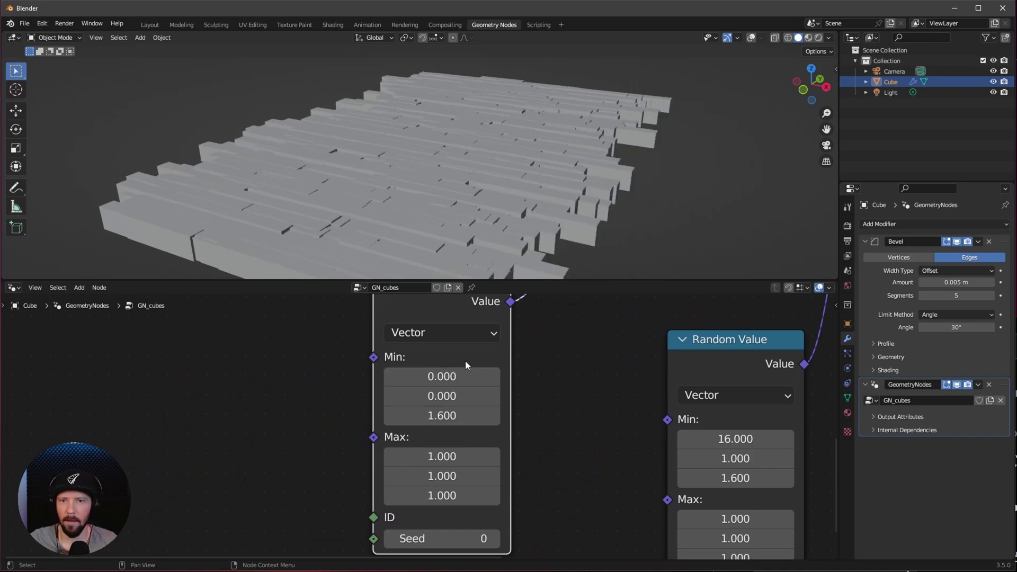
{"action": "left_click", "coordinate": [445, 421]}
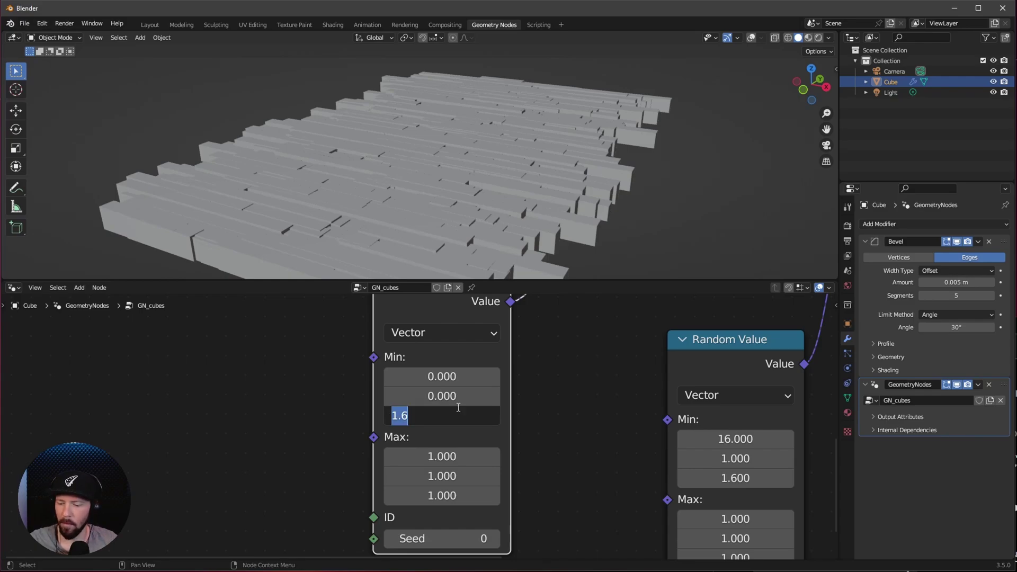
{"action": "type", "text": "-8.4"}
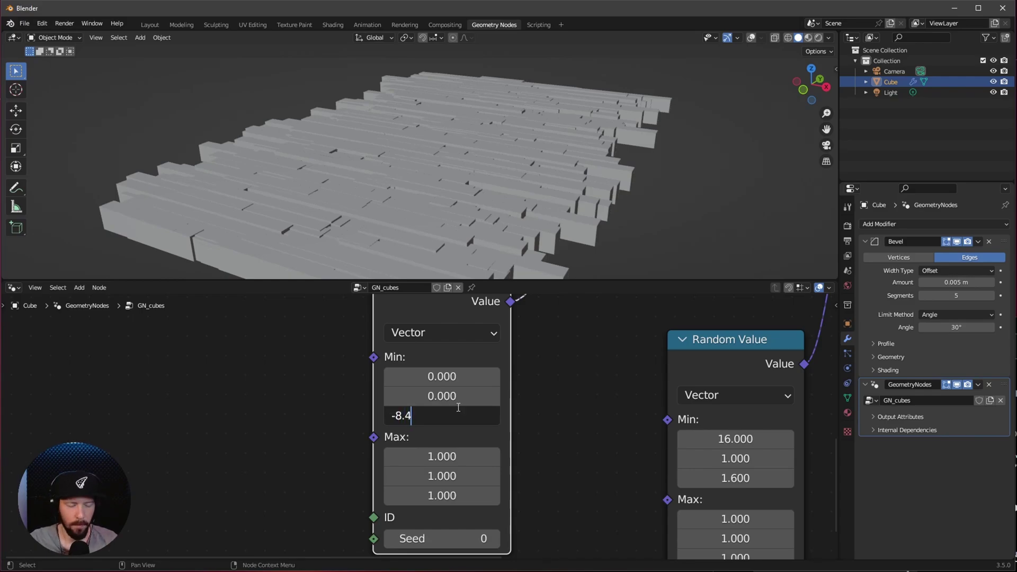
{"action": "key", "text": "Return"}
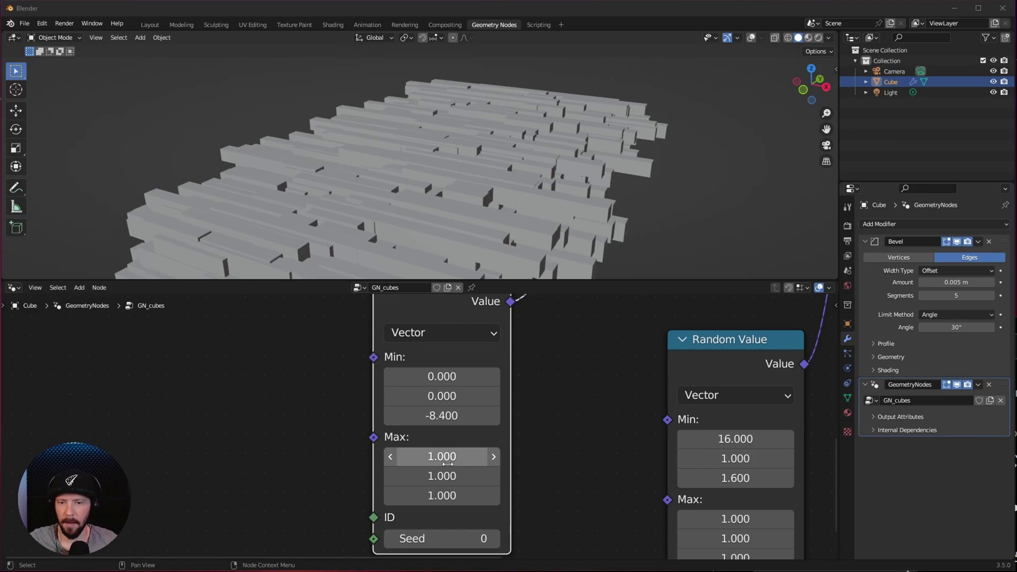
Set all three maximum components of the offset's Random Value node to 0.
{"action": "left_click_drag", "start_coordinate": [443, 457], "coordinate": [442, 495]}
{"action": "type", "text": "0"}
{"action": "key", "text": "Return"}
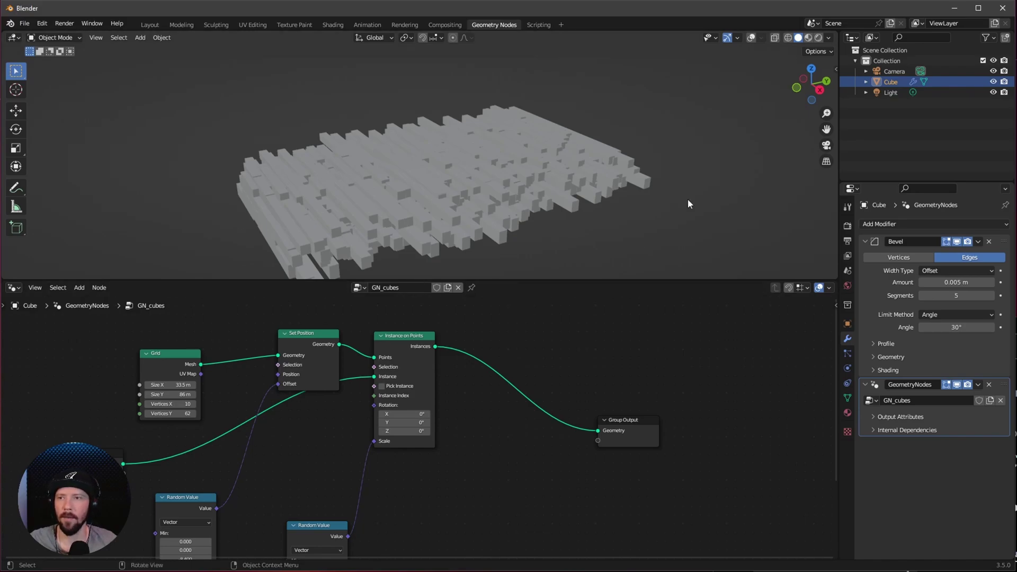
Turn on the viewport overlays and view the randomly scaled and offset bars up close.
{"action": "left_click", "coordinate": [751, 38]}
{"action": "scroll", "coordinate": [422, 203], "scroll_direction": "up", "scroll_amount": 6}
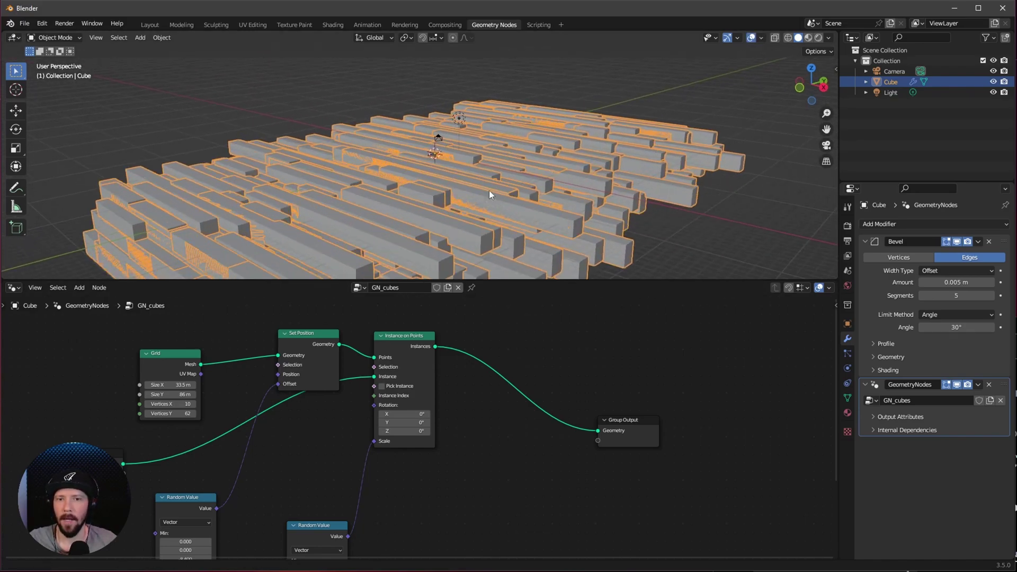
{"action": "middle_click_drag", "start_coordinate": [481, 190], "coordinate": [527, 149]}
{"action": "middle_click_drag", "start_coordinate": [446, 244], "coordinate": [539, 352]}
Insert a Realize Instances node between Instance on Points and Group Output.
{"action": "key", "text": "shift+a"}
{"action": "left_click", "coordinate": [539, 354]}
{"action": "type", "text": "rea"}
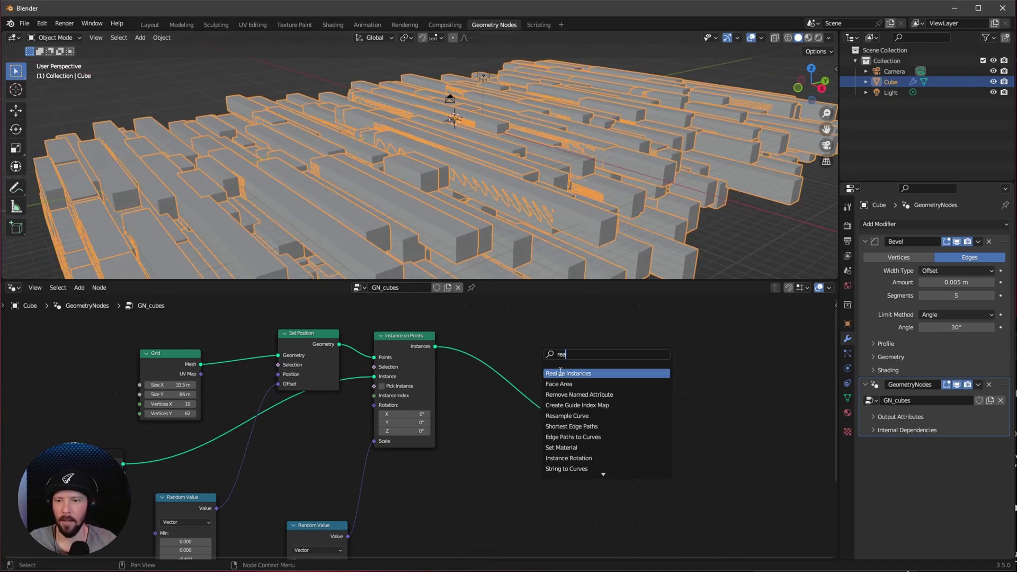
{"action": "left_click", "coordinate": [588, 373]}
{"action": "left_click", "coordinate": [524, 386]}
{"action": "scroll", "coordinate": [509, 273], "scroll_direction": "down", "scroll_amount": 5}
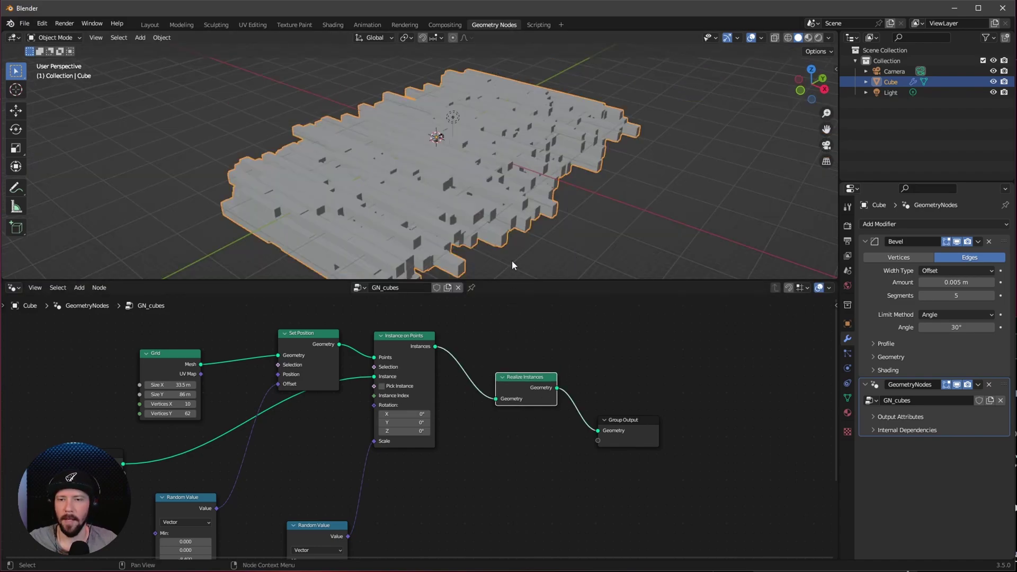
{"action": "middle_click_drag", "start_coordinate": [569, 192], "coordinate": [521, 200]}
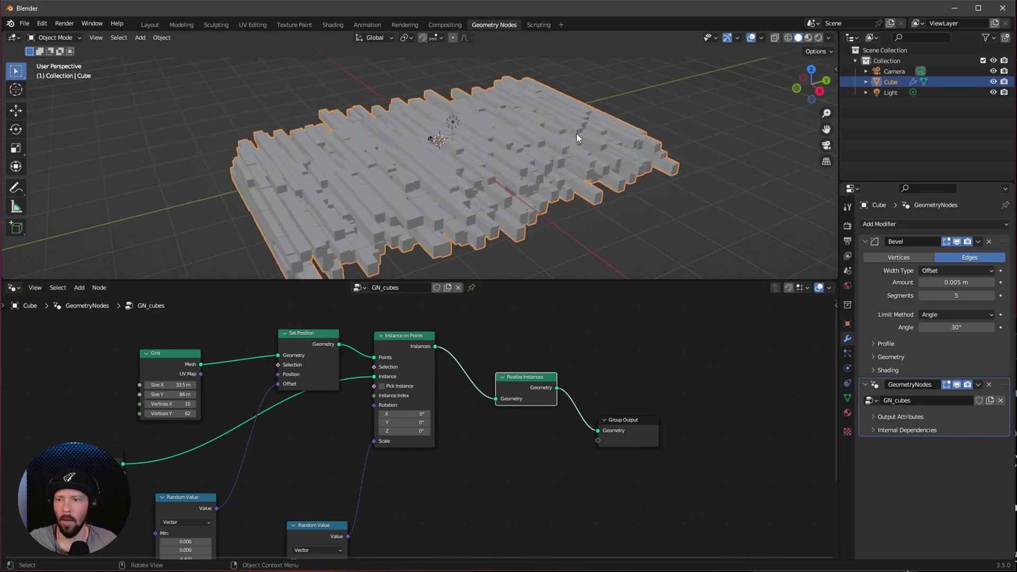
{"action": "middle_click_drag", "start_coordinate": [566, 237], "coordinate": [196, 198]}
Switch to the Layout workspace and rename the Cube object floor.
{"action": "left_click", "coordinate": [149, 25]}
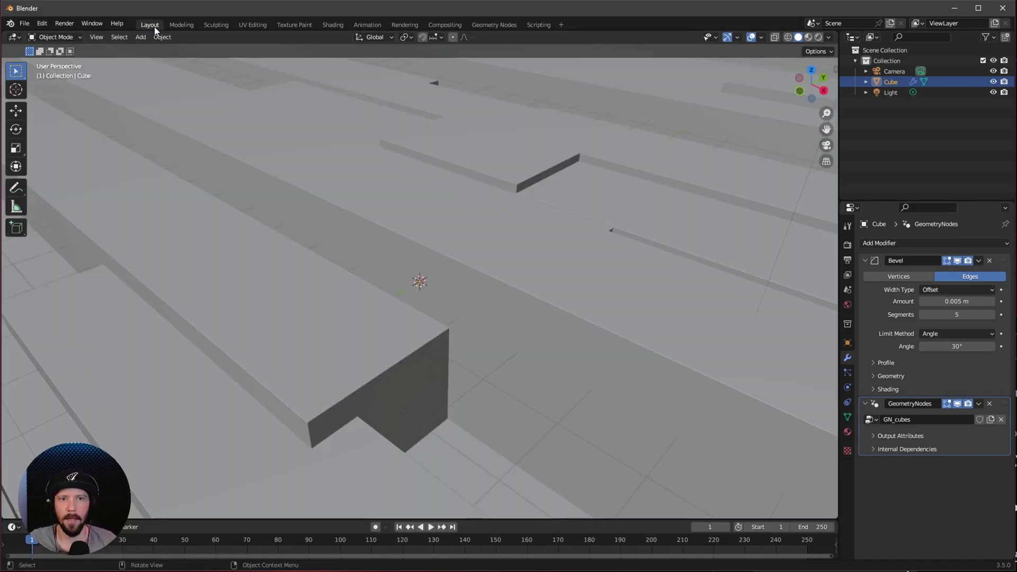
{"action": "scroll", "coordinate": [488, 268], "scroll_direction": "down", "scroll_amount": 6}
{"action": "double_click", "coordinate": [900, 82]}
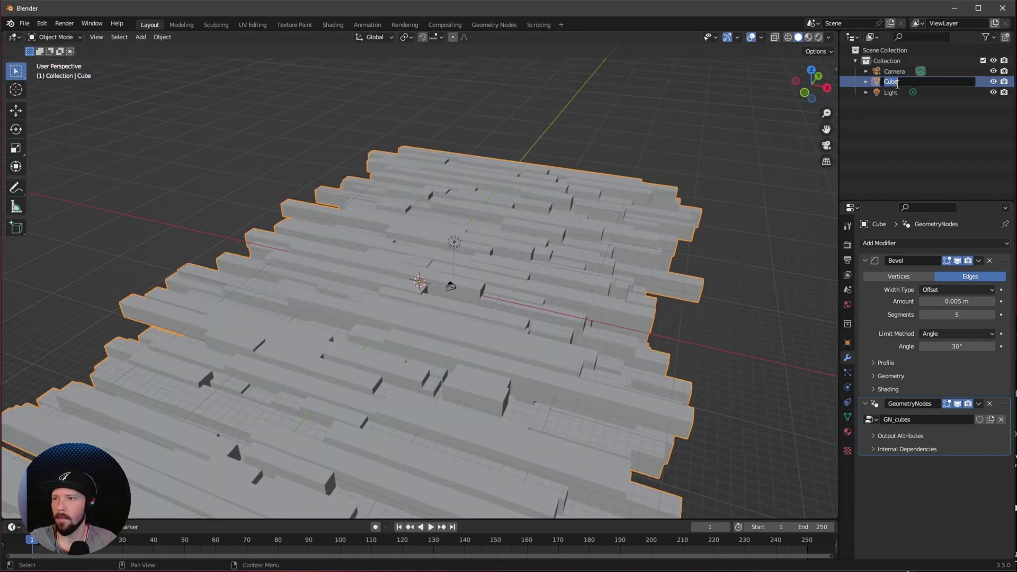
{"action": "type", "text": "floor"}
{"action": "key", "text": "Return"}
Show the object's transform values and duplicate the floor in place.
{"action": "key", "text": "n"}
{"action": "key", "text": "shift"}
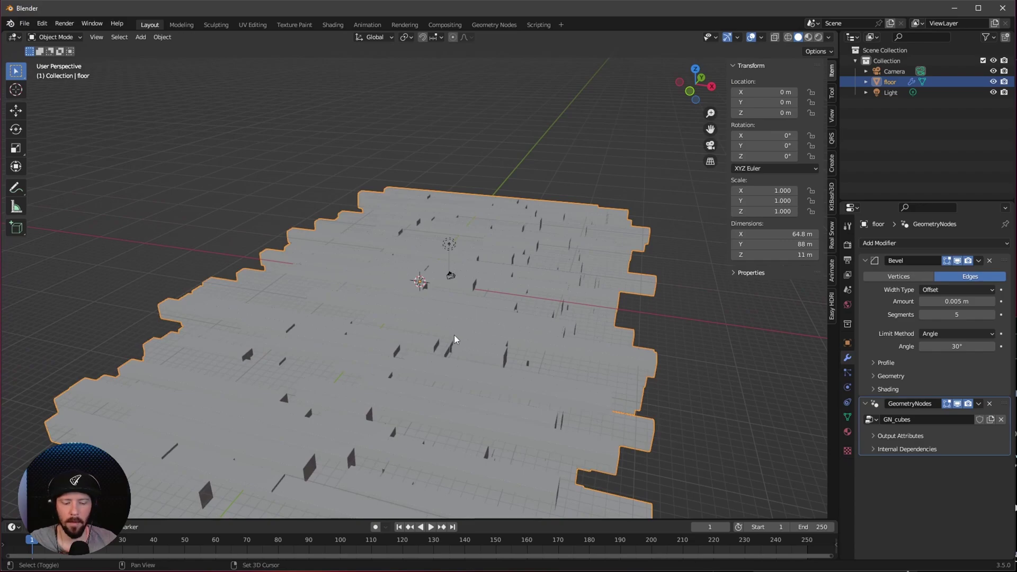
{"action": "key", "text": "shift+d"}
{"action": "key", "text": "Escape"}
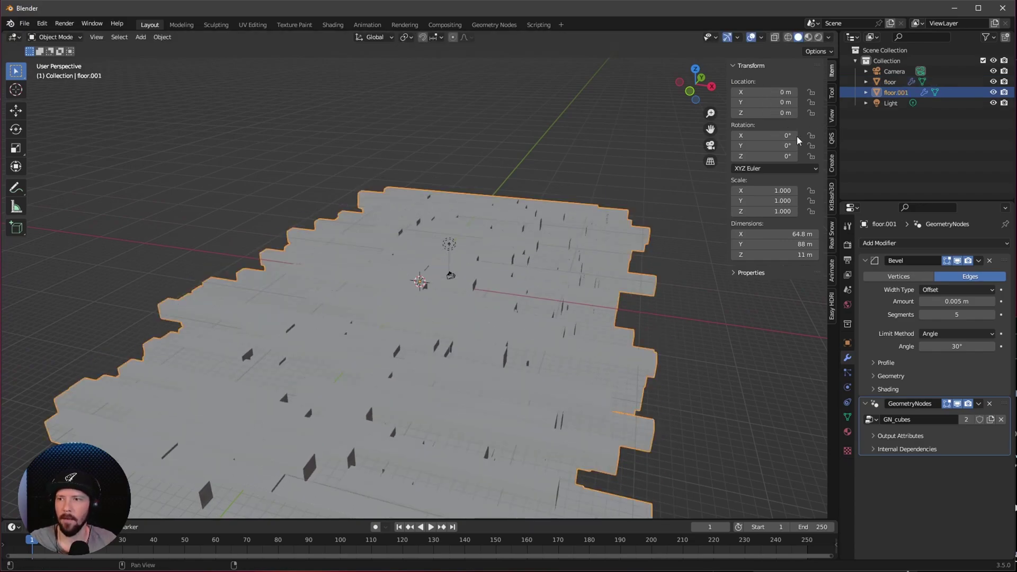
Set the floor copy's location to X 10 m and Z 20 m and its Y rotation to -126°.
{"action": "left_click", "coordinate": [784, 92]}
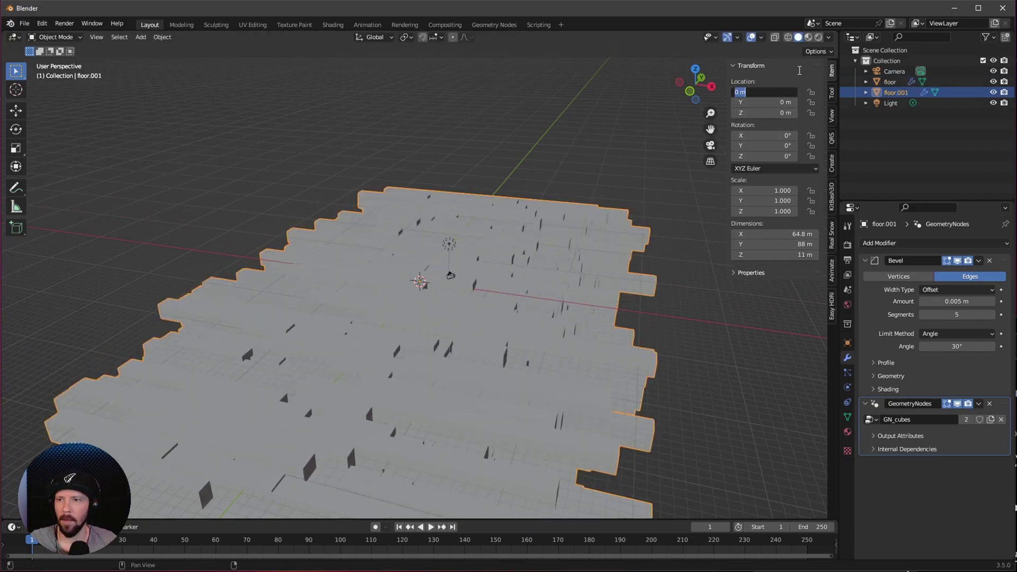
{"action": "type", "text": "10"}
{"action": "key", "text": "Tab"}
{"action": "key", "text": "Tab"}
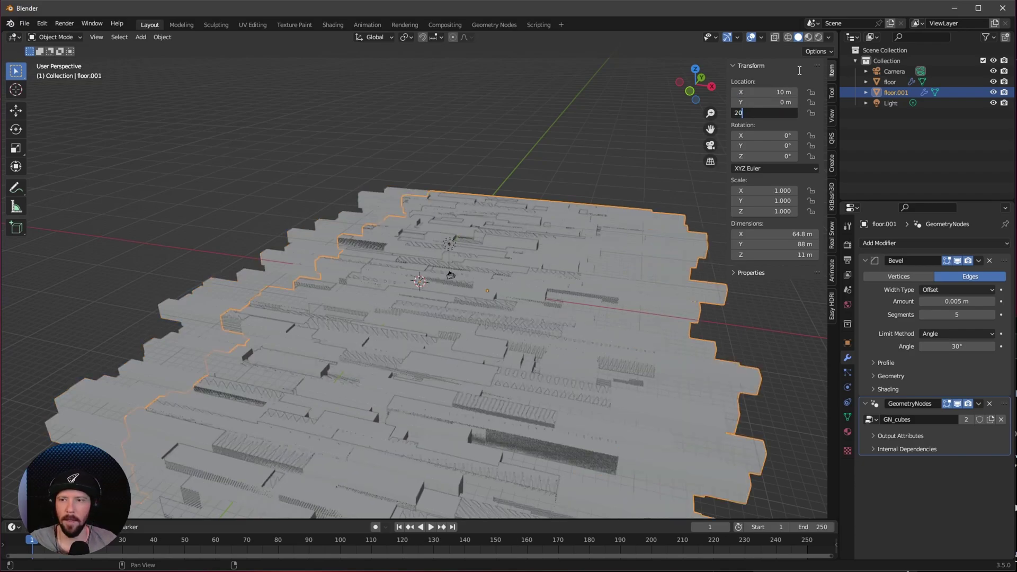
{"action": "type", "text": "20"}
{"action": "key", "text": "Return"}
{"action": "left_click", "coordinate": [773, 148]}
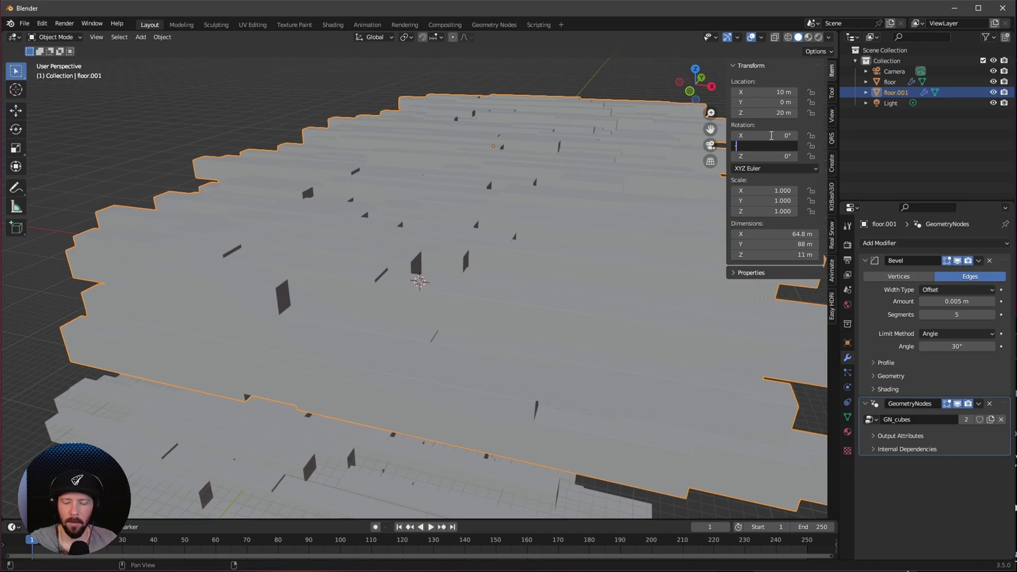
{"action": "type", "text": "-126"}
{"action": "key", "text": "Return"}
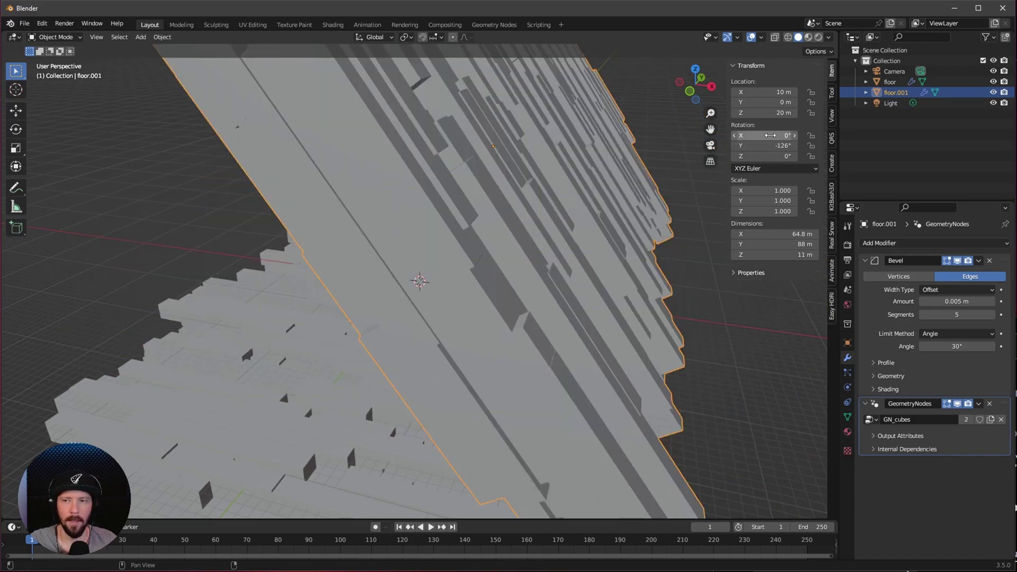
Duplicate the tilted slab floor.001 in place.
{"action": "left_click", "coordinate": [886, 82]}
{"action": "left_click", "coordinate": [868, 93]}
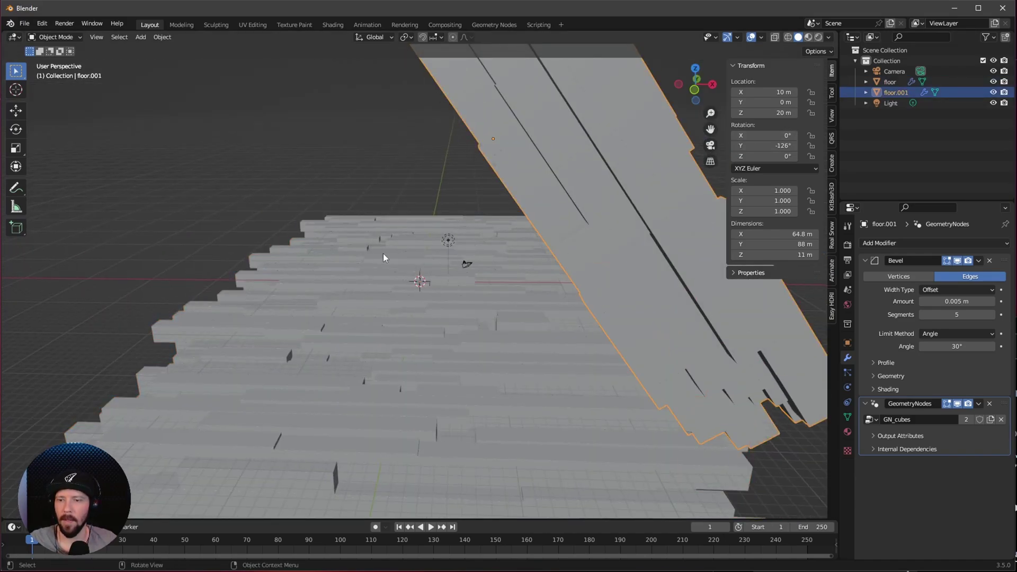
{"action": "key", "text": "shift+d"}
{"action": "key", "text": "Escape"}
Set the new slab's X location to -10 m and its Y rotation to 126° to mirror the first tilted slab.
{"action": "double_click", "coordinate": [784, 92]}
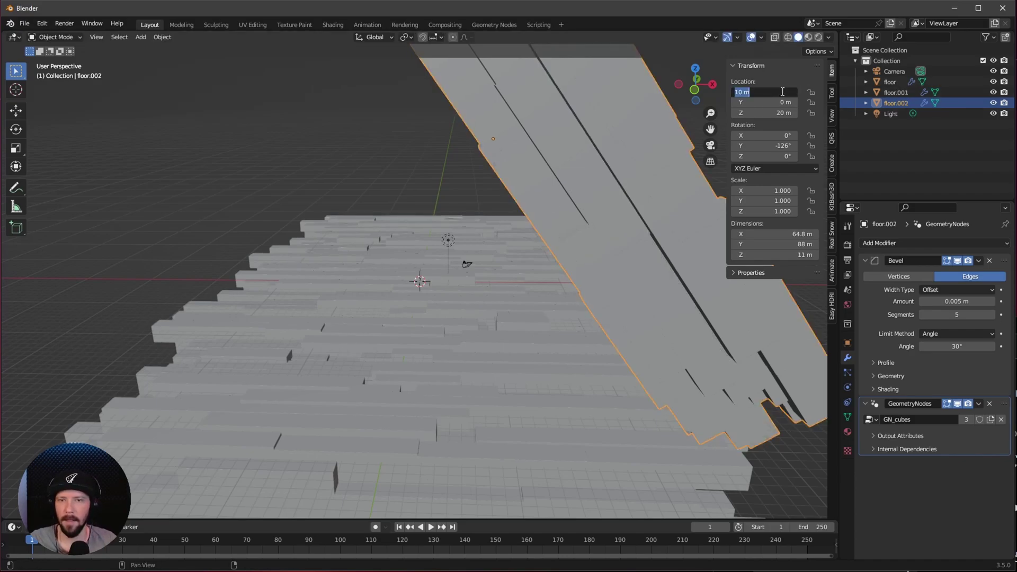
{"action": "type", "text": "-"}
{"action": "key", "text": "Return"}
{"action": "double_click", "coordinate": [778, 145]}
{"action": "type", "text": "1"}
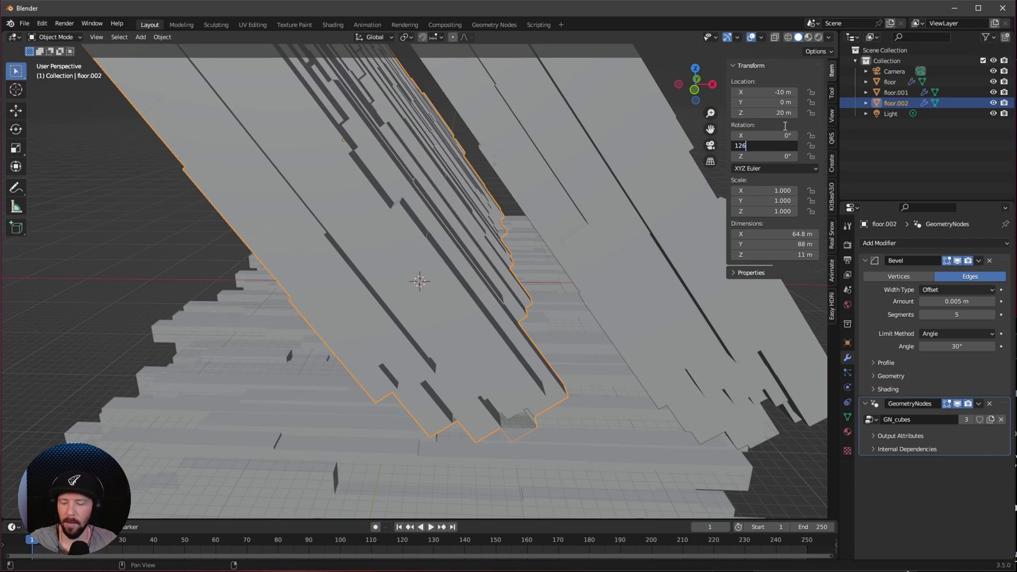
{"action": "type", "text": "26"}
{"action": "key", "text": "Return"}
Rename floor.001 as ceiling_right and floor.002 as ceiling_left.
{"action": "left_click", "coordinate": [523, 247]}
{"action": "double_click", "coordinate": [895, 92]}
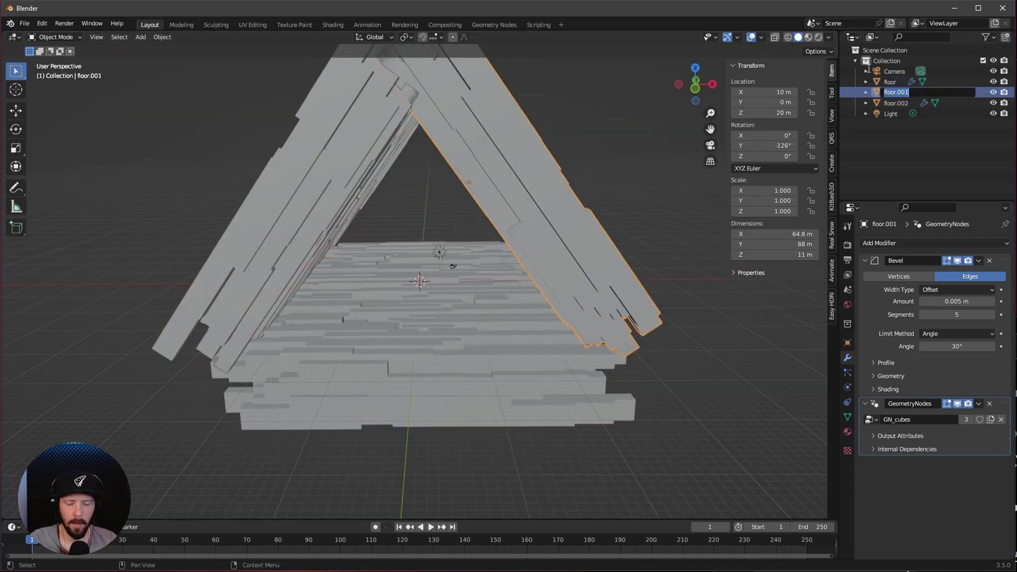
{"action": "type", "text": "ceiling_right"}
{"action": "key", "text": "Return"}
{"action": "key", "text": "Down"}
{"action": "key", "text": "Down"}
{"action": "key", "text": "F2"}
{"action": "type", "text": "ceiling"}
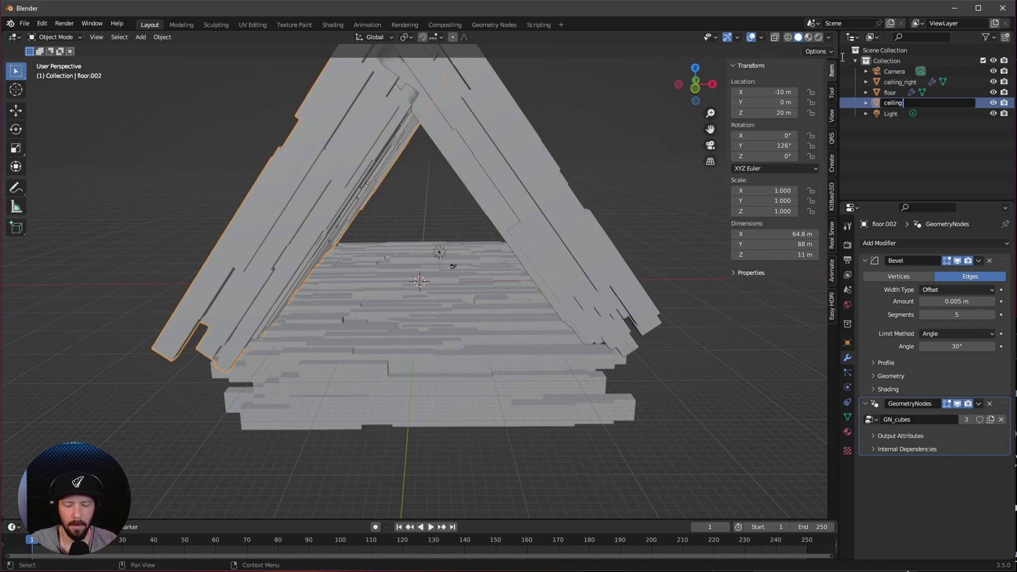
{"action": "type", "text": "_left"}
{"action": "key", "text": "Return"}
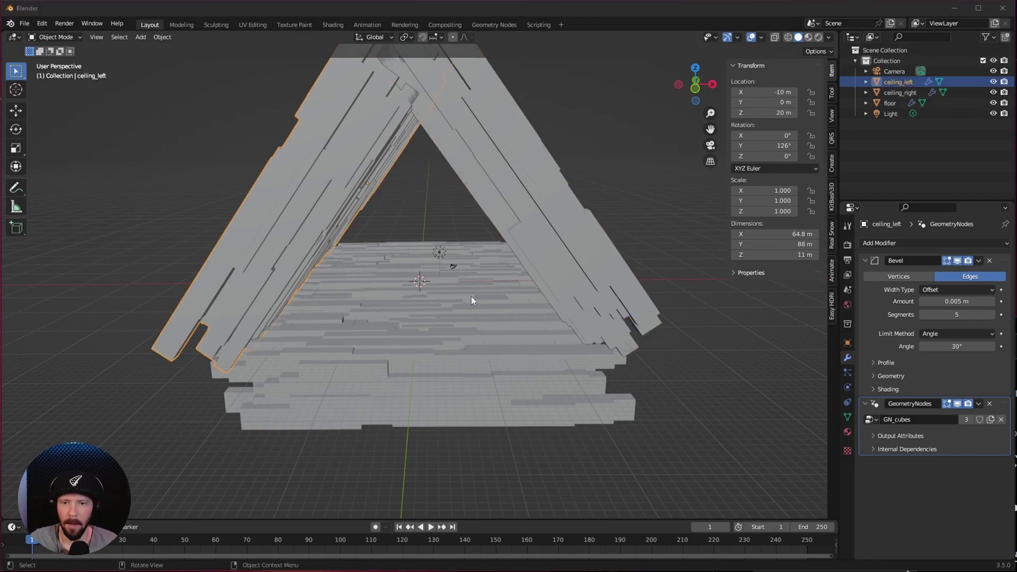
Select the floor, turn the timeline area into a Shader Editor and enlarge it.
{"action": "left_click", "coordinate": [477, 321]}
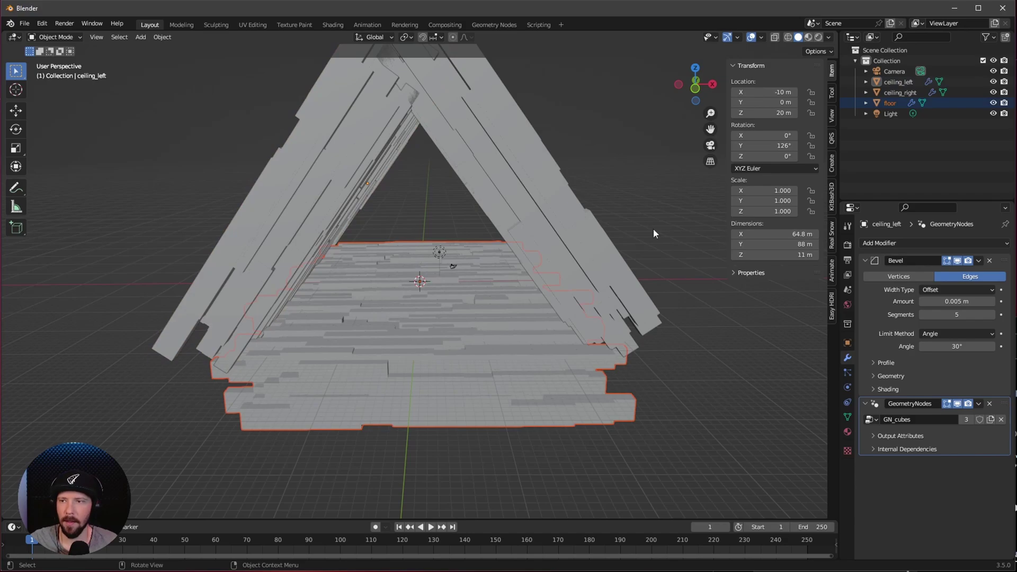
{"action": "left_click_drag", "start_coordinate": [16, 520], "coordinate": [18, 440]}
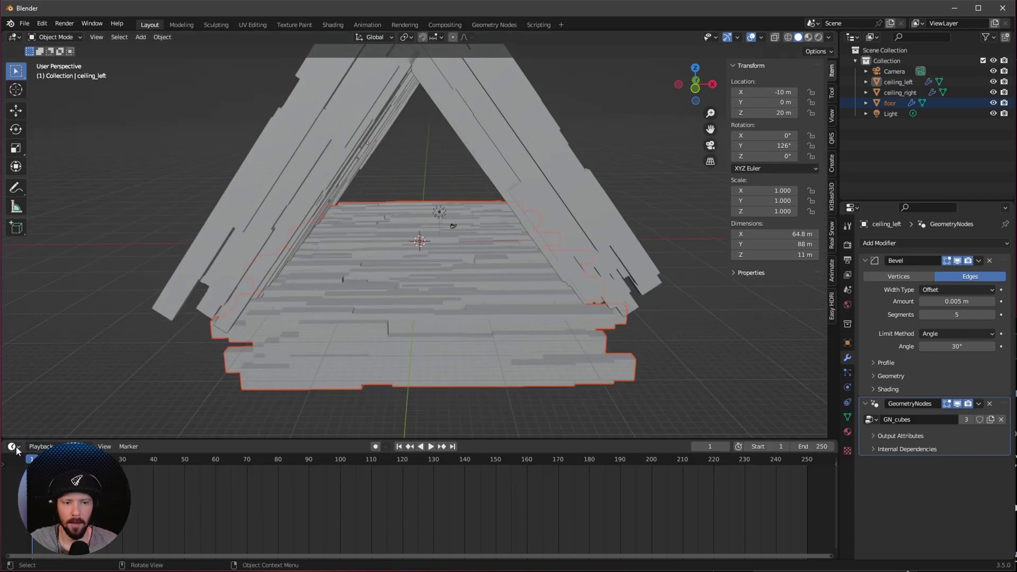
{"action": "left_click", "coordinate": [14, 446]}
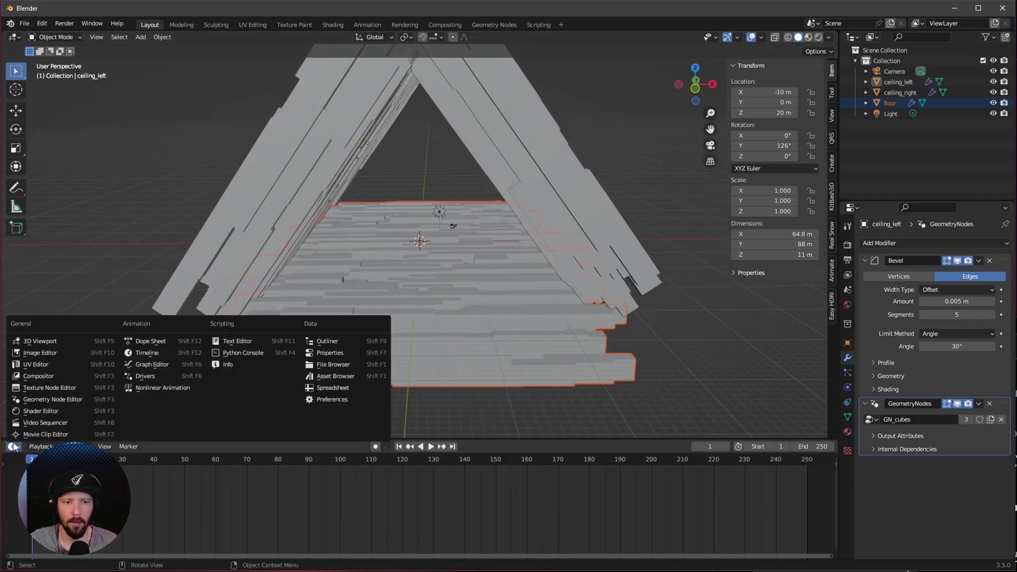
{"action": "left_click", "coordinate": [55, 412]}
{"action": "left_click_drag", "start_coordinate": [328, 440], "coordinate": [329, 369]}
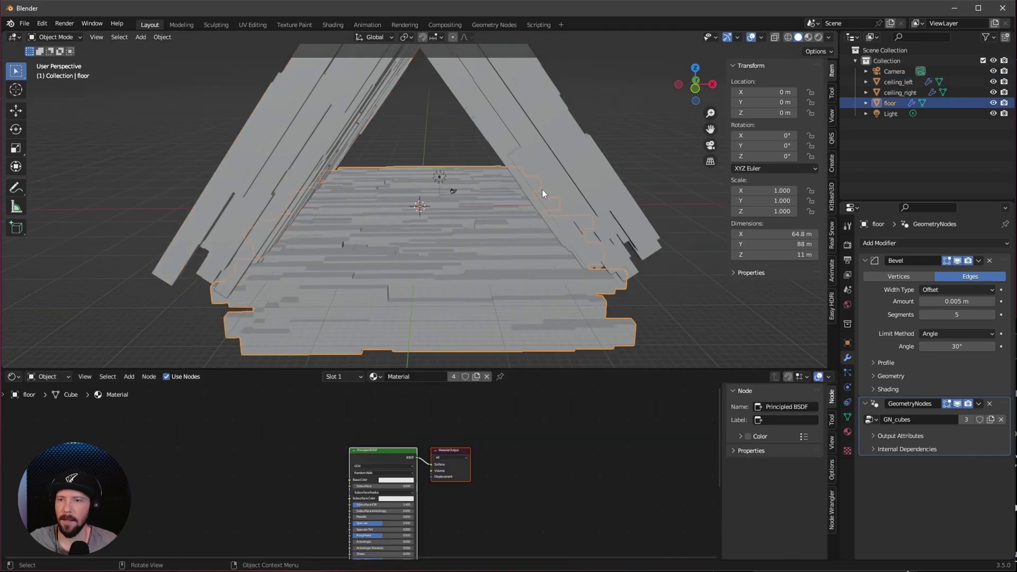
Switch the 3D viewport to Material Preview shading with the floor selected.
{"action": "left_click", "coordinate": [559, 162]}
{"action": "left_click", "coordinate": [321, 163]}
{"action": "left_click", "coordinate": [349, 237]}
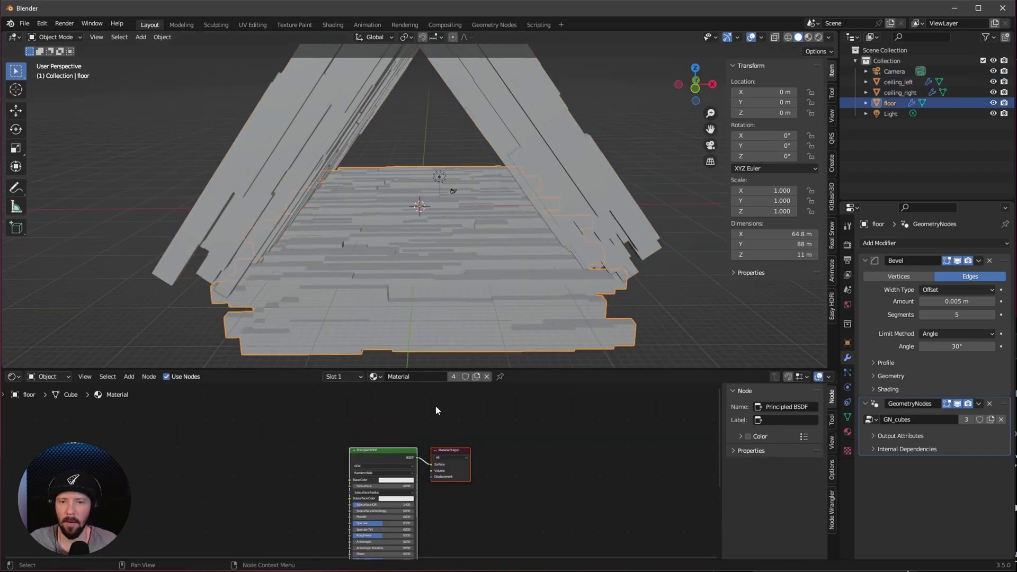
{"action": "key", "text": "ctrl+z"}
{"action": "left_click", "coordinate": [445, 310]}
{"action": "key", "text": "z"}
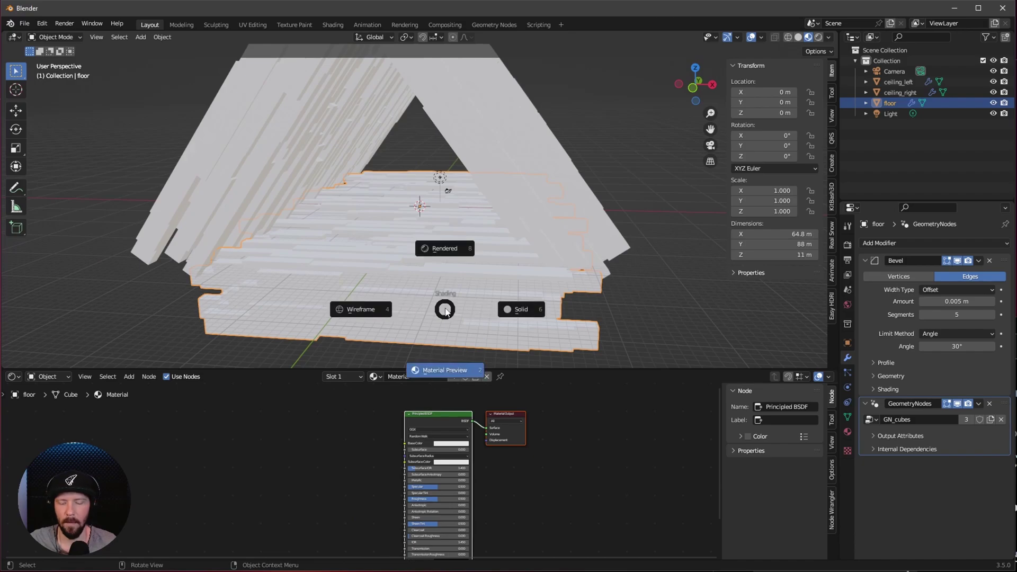
{"action": "left_click", "coordinate": [444, 309]}
Add a Noise Texture node beside the Principled BSDF in the floor's material.
{"action": "key", "text": "z"}
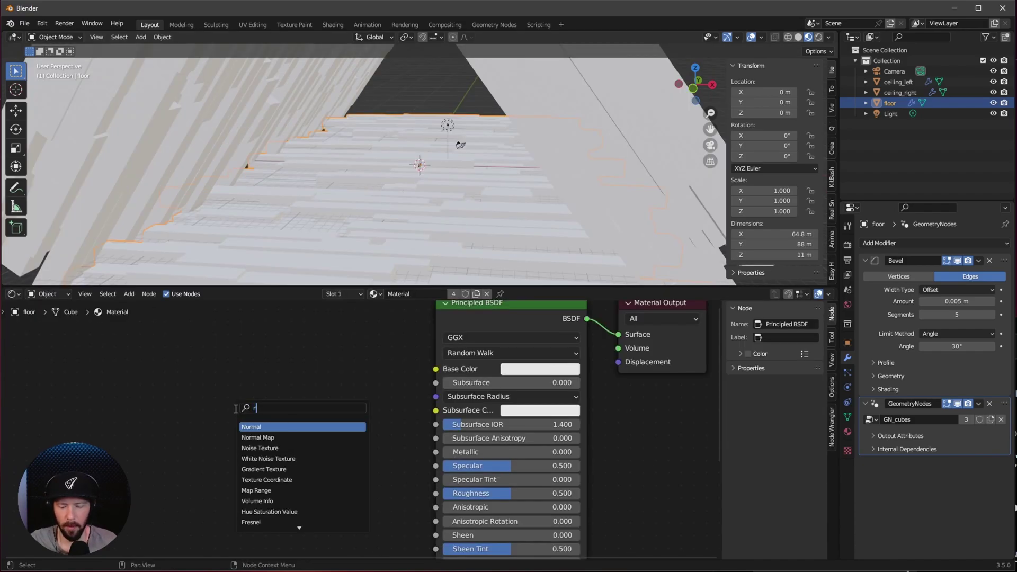
{"action": "type", "text": "oi"}
{"action": "left_click", "coordinate": [285, 427]}
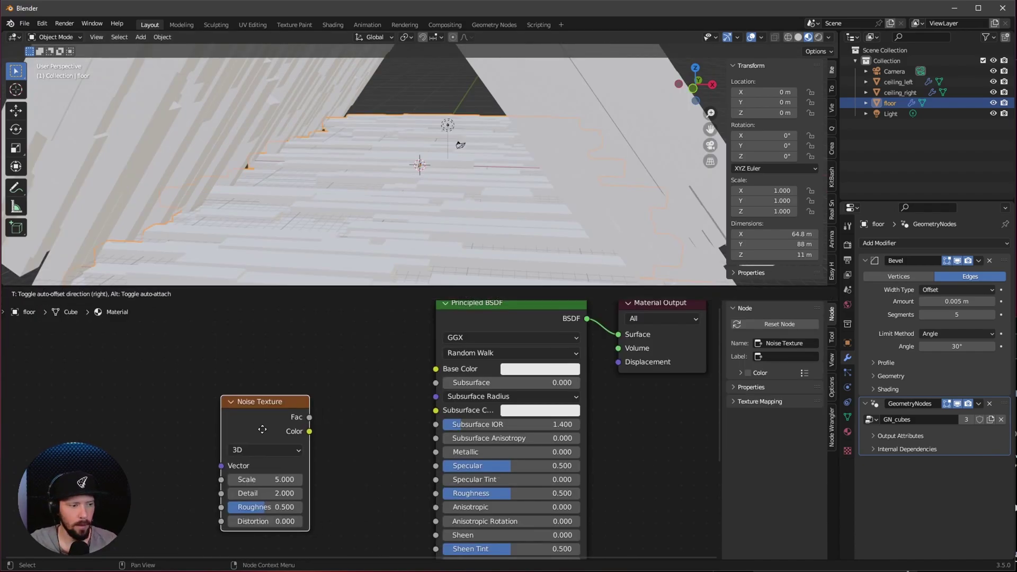
{"action": "left_click", "coordinate": [175, 421]}
Add a ColorRamp node fed by the Noise Texture's Color output.
{"action": "left_click_drag", "start_coordinate": [205, 422], "coordinate": [294, 448]}
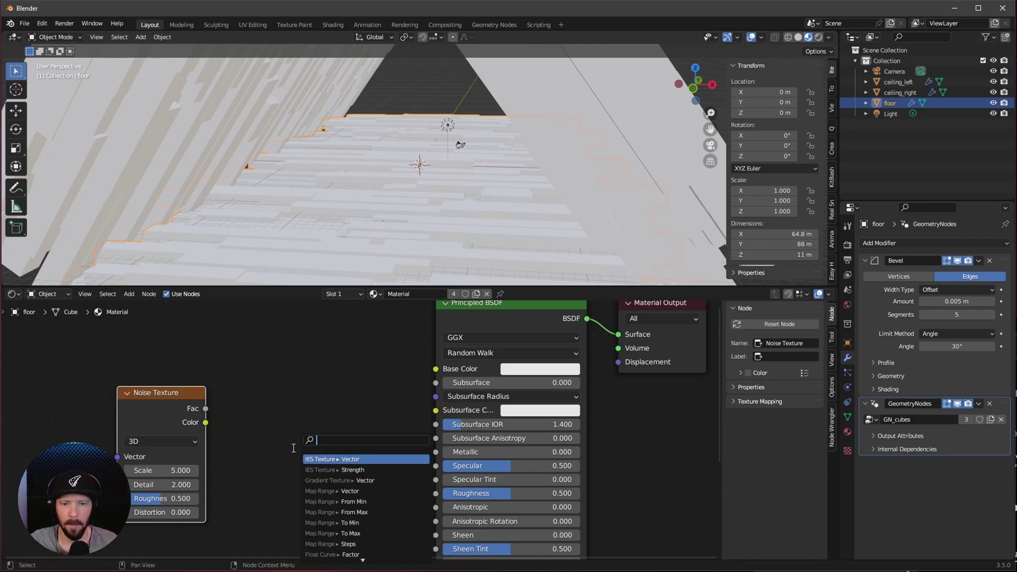
{"action": "type", "text": "ramp"}
{"action": "left_click", "coordinate": [331, 458]}
{"action": "middle_click_drag", "start_coordinate": [168, 365], "coordinate": [24, 307]}
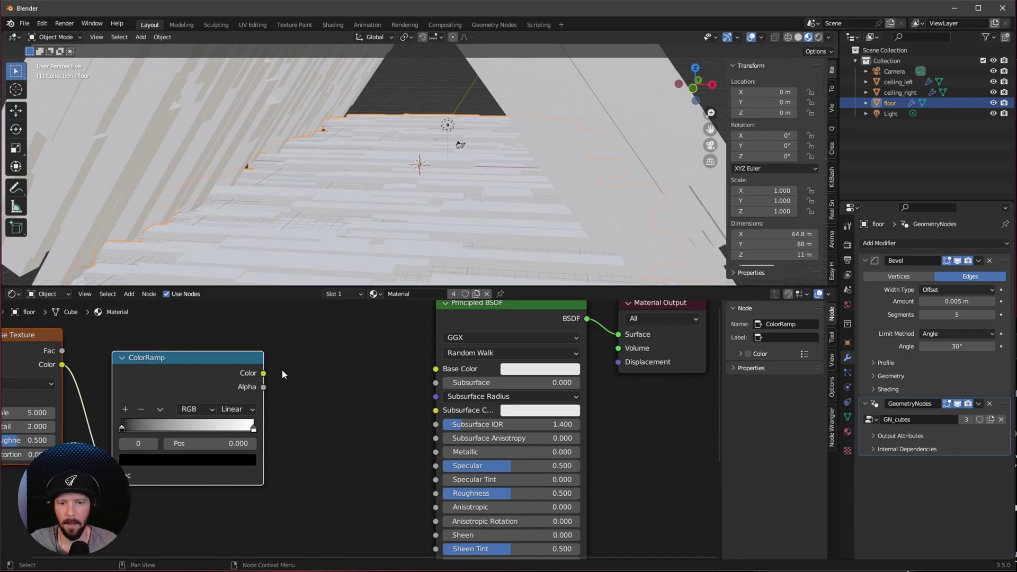
Connect the ColorRamp's Color output to both the Roughness and Metallic inputs of the Principled BSDF.
{"action": "left_click_drag", "start_coordinate": [263, 373], "coordinate": [435, 493]}
{"action": "left_click_drag", "start_coordinate": [263, 374], "coordinate": [434, 453]}
{"action": "middle_click_drag", "start_coordinate": [445, 247], "coordinate": [449, 224]}
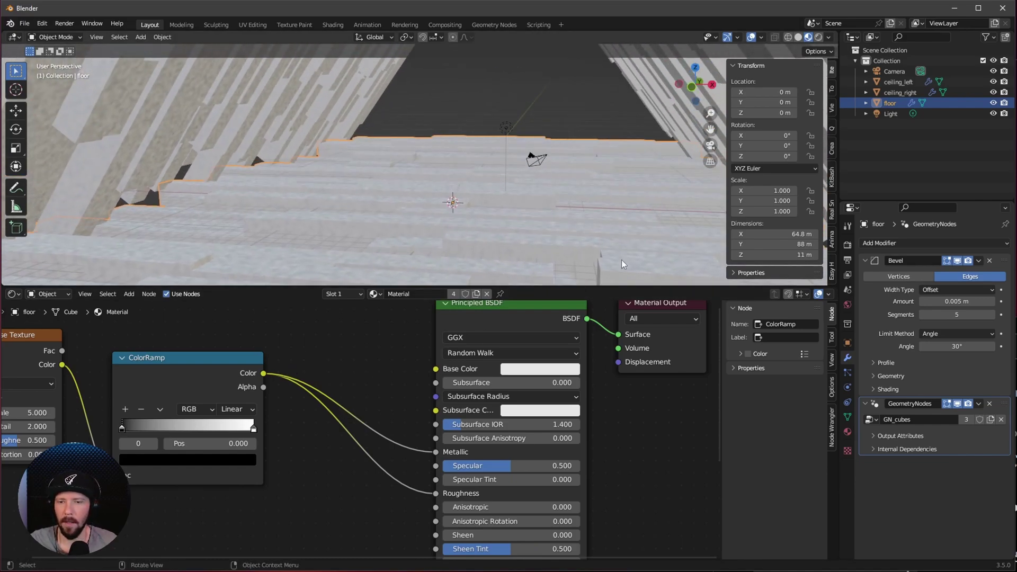
Change the environment lighting used for the viewport's Material Preview and view the floor up close.
{"action": "left_click", "coordinate": [828, 38]}
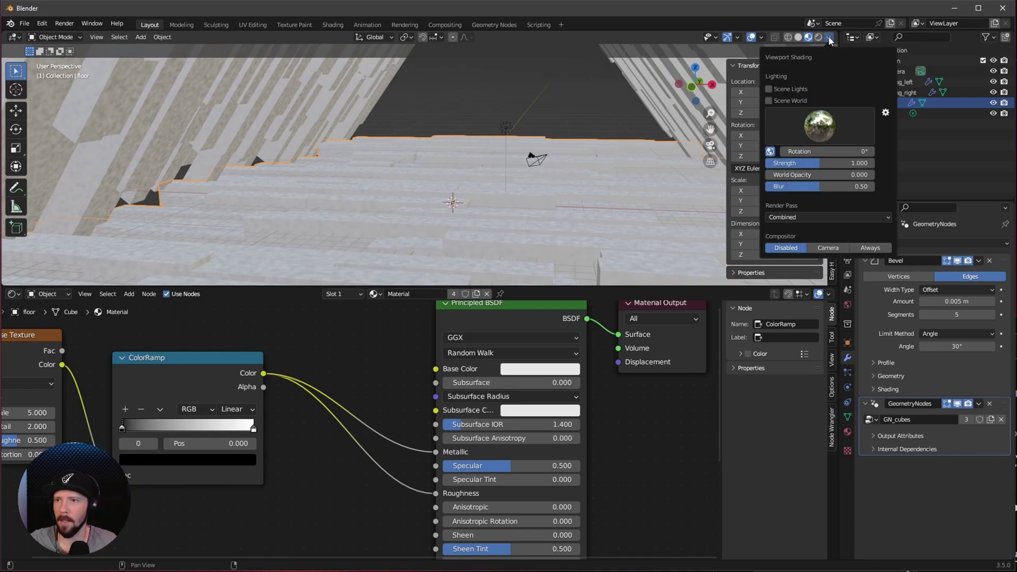
{"action": "left_click", "coordinate": [811, 134]}
{"action": "mouse_move", "coordinate": [793, 163]}
{"action": "middle_mouse_down"}
{"action": "mouse_move", "coordinate": [746, 187]}
{"action": "mouse_move", "coordinate": [488, 218]}
{"action": "mouse_move", "coordinate": [554, 161]}
{"action": "mouse_move", "coordinate": [469, 191]}
{"action": "mouse_move", "coordinate": [461, 211]}
{"action": "mouse_move", "coordinate": [465, 172]}
{"action": "mouse_move", "coordinate": [492, 164]}
{"action": "middle_mouse_up"}
{"action": "middle_click_drag", "start_coordinate": [300, 378], "coordinate": [420, 390]}
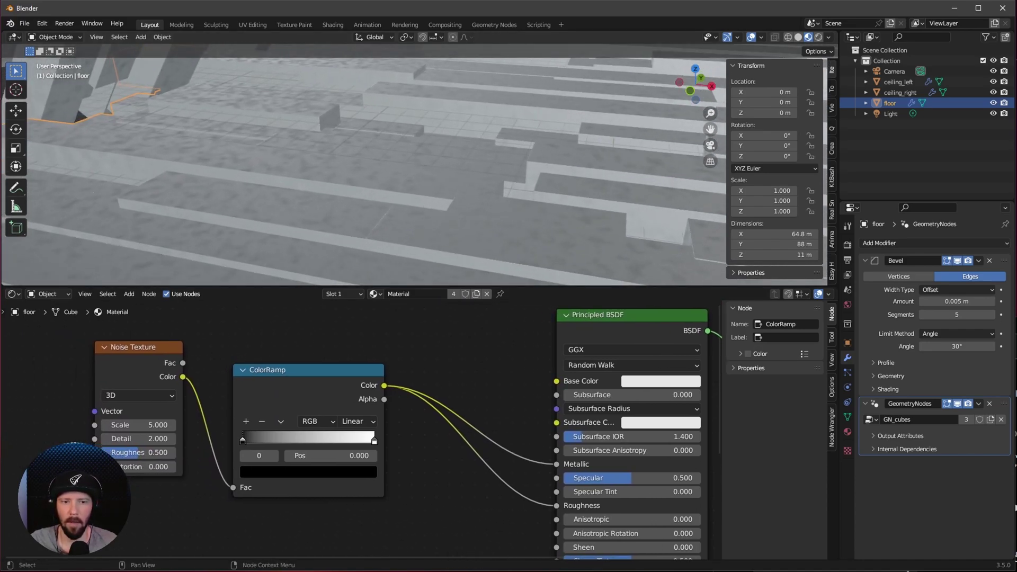
Set the Noise Texture's scale to 0.4, detail to 5.4 and roughness to 0.53.
{"action": "left_click", "coordinate": [158, 429]}
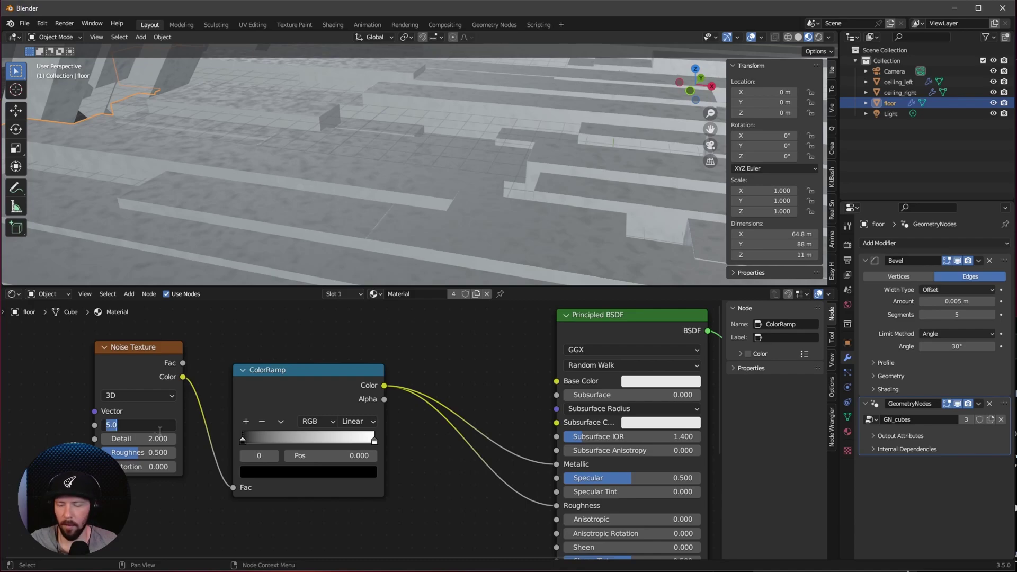
{"action": "type", "text": ".4"}
{"action": "key", "text": "Return"}
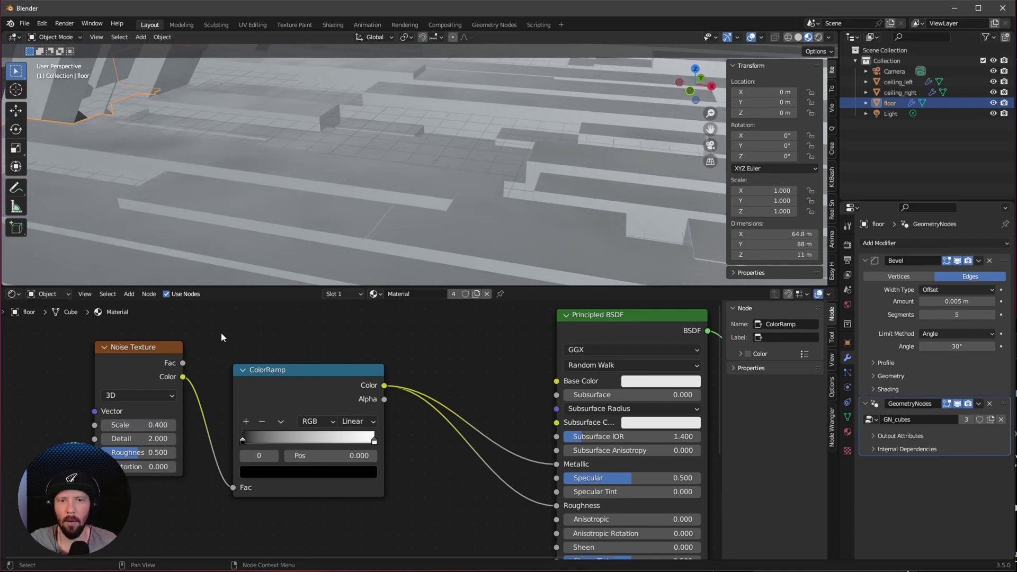
{"action": "left_click", "coordinate": [167, 443]}
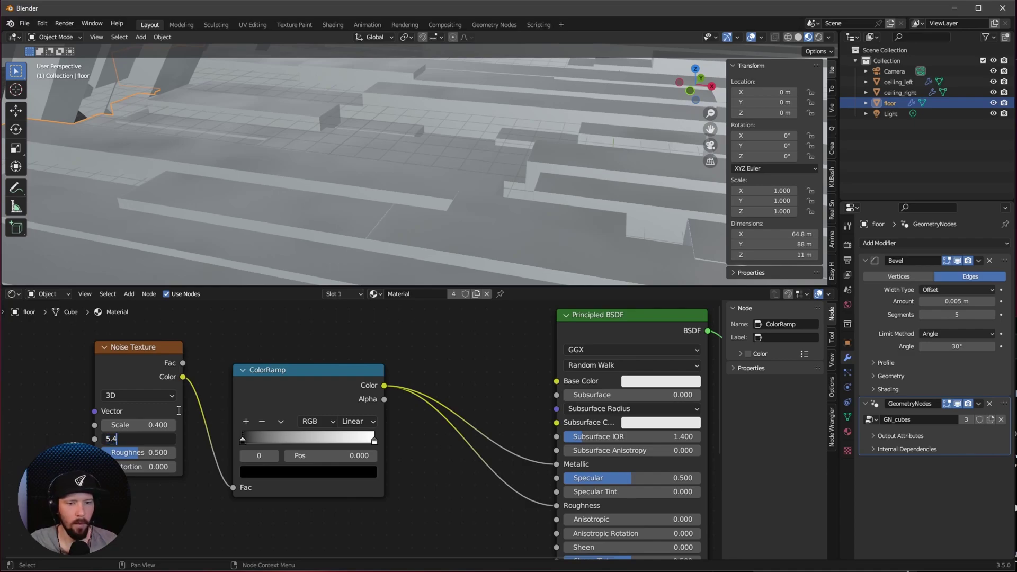
{"action": "type", "text": "5.4"}
{"action": "key", "text": "Tab"}
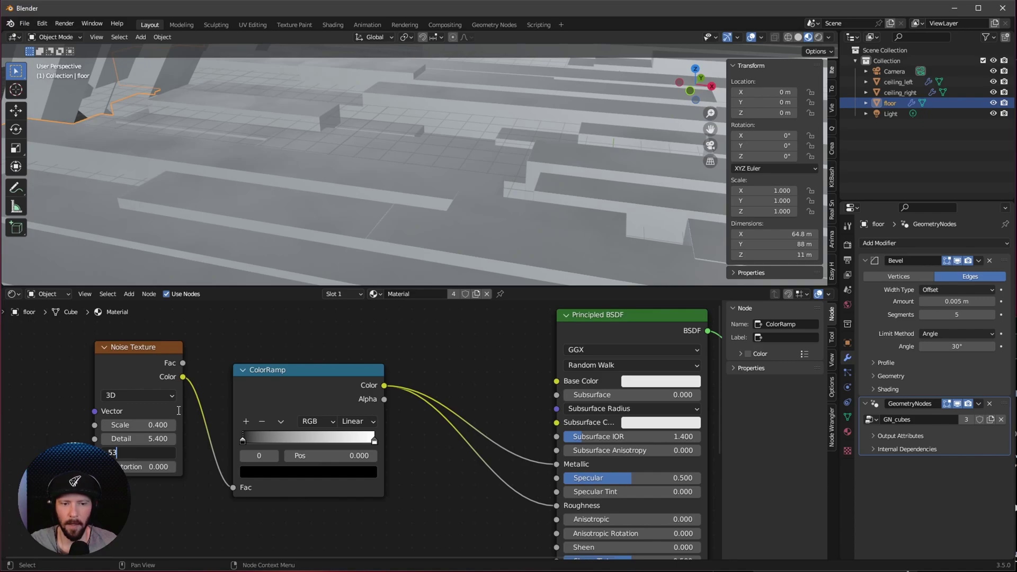
{"action": "key", "text": "Return"}
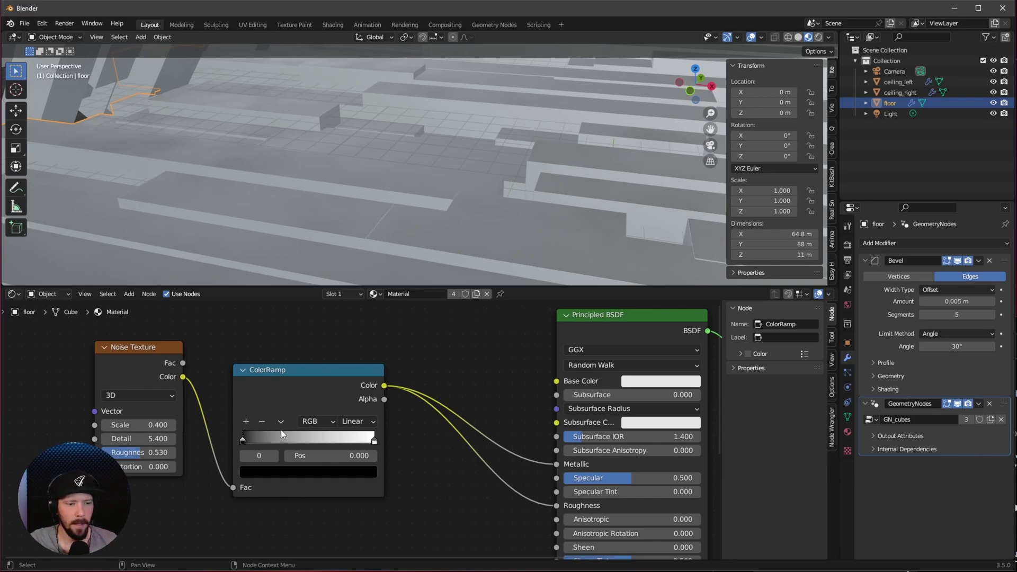
Move the ColorRamp's black stop to position 0.405 and display the viewport in Rendered shading.
{"action": "left_click_drag", "start_coordinate": [242, 440], "coordinate": [292, 438]}
{"action": "mouse_move", "coordinate": [403, 223]}
{"action": "middle_mouse_down"}
{"action": "mouse_move", "coordinate": [418, 207]}
{"action": "mouse_move", "coordinate": [400, 205]}
{"action": "mouse_move", "coordinate": [433, 215]}
{"action": "mouse_move", "coordinate": [415, 223]}
{"action": "mouse_move", "coordinate": [380, 208]}
{"action": "mouse_move", "coordinate": [417, 214]}
{"action": "middle_mouse_up"}
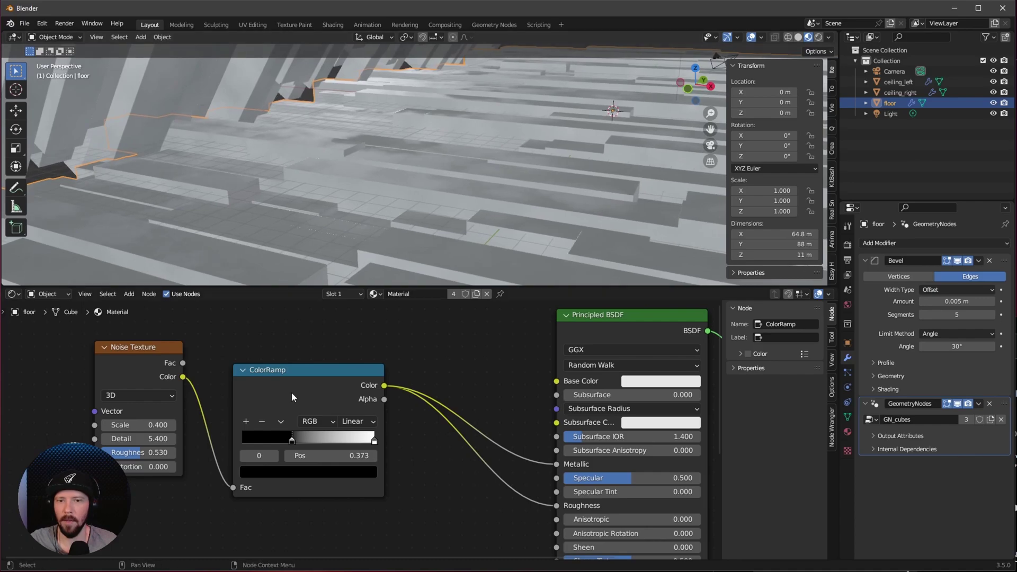
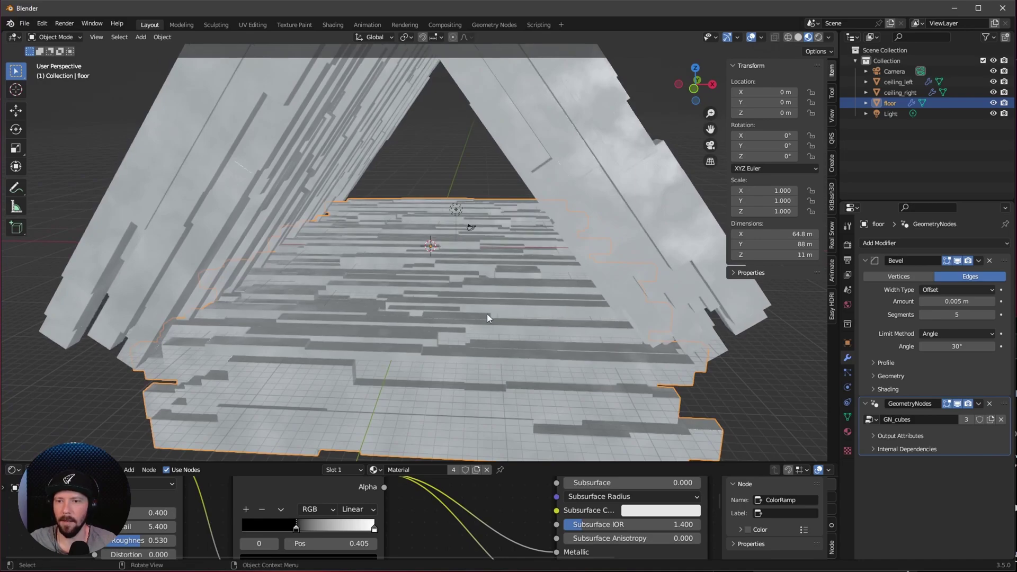
{"action": "key", "text": "z"}
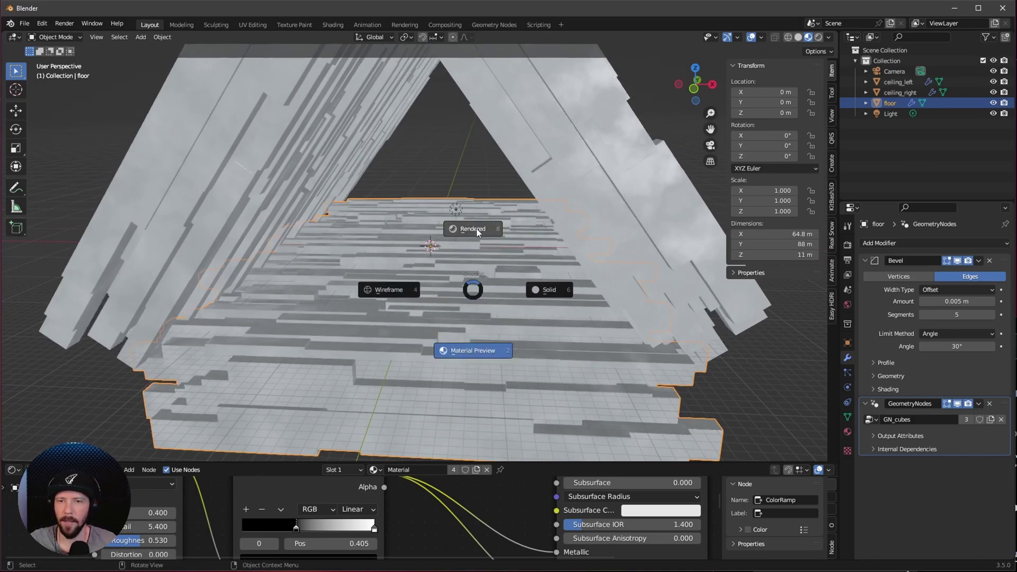
{"action": "left_click", "coordinate": [476, 229]}
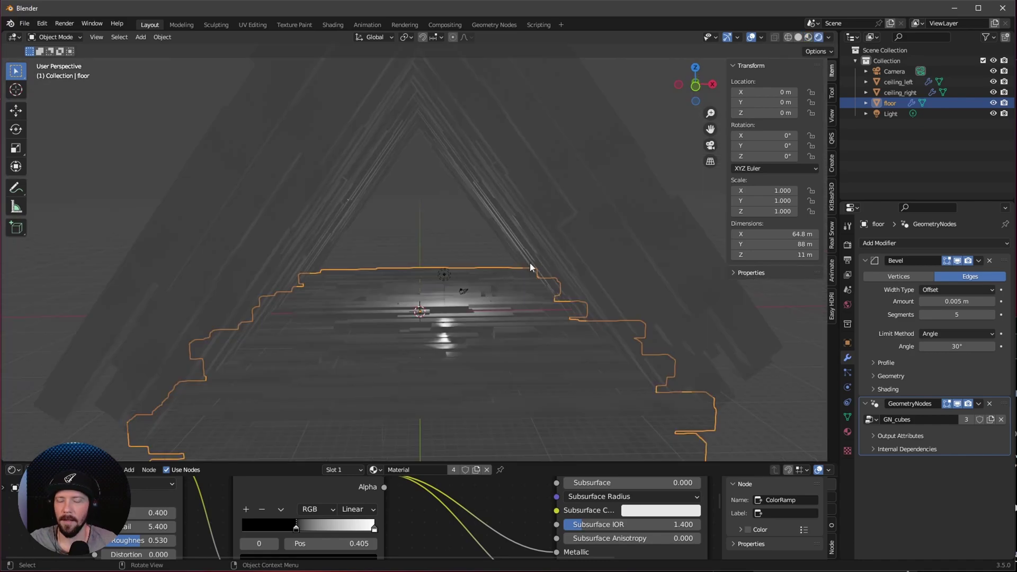
Set the world background color to black.
{"action": "left_click", "coordinate": [895, 117]}
{"action": "middle_click_drag", "start_coordinate": [493, 290], "coordinate": [488, 294]}
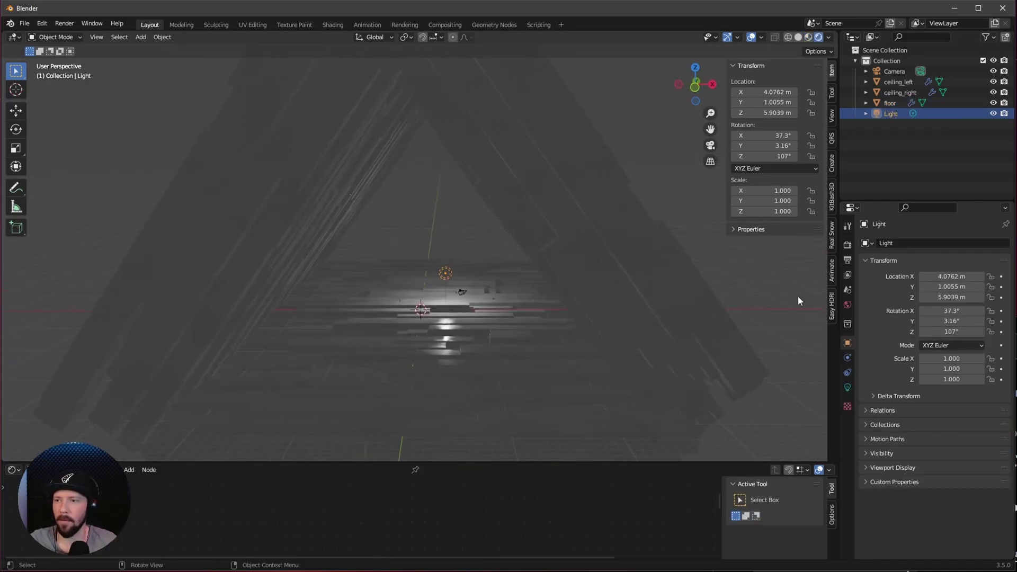
{"action": "left_click", "coordinate": [848, 304]}
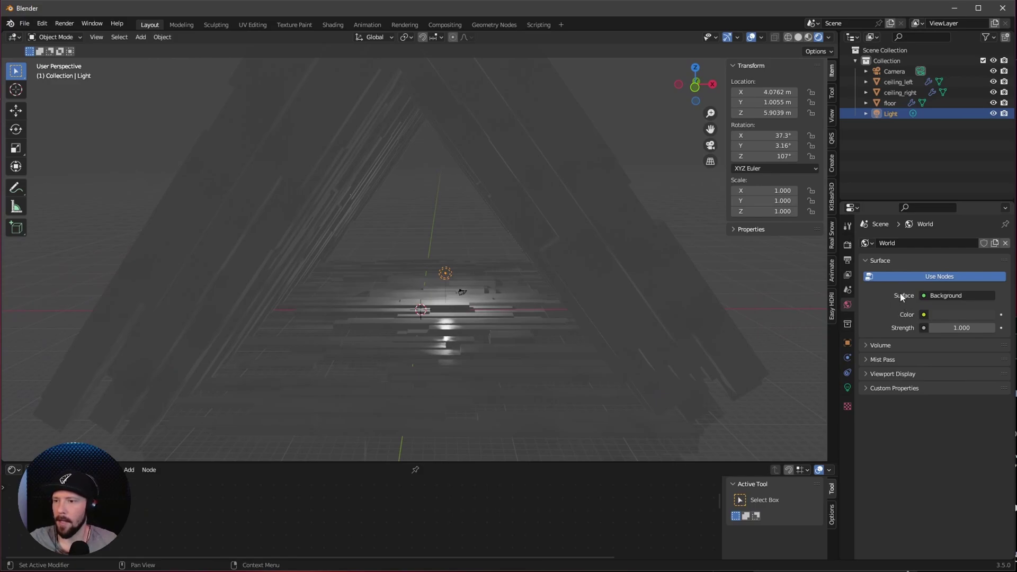
{"action": "left_click", "coordinate": [932, 314]}
{"action": "left_click_drag", "start_coordinate": [987, 231], "coordinate": [986, 239]}
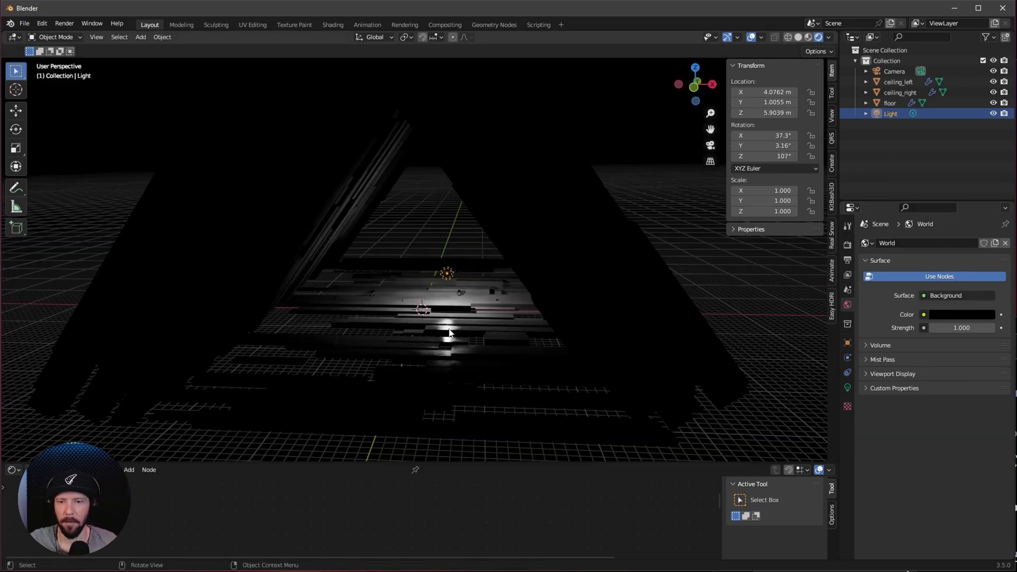
Add a cube at the origin and set its X, Y and Z dimensions to 150 m.
{"action": "key", "text": "shift+a"}
{"action": "mouse_move", "coordinate": [456, 331]}
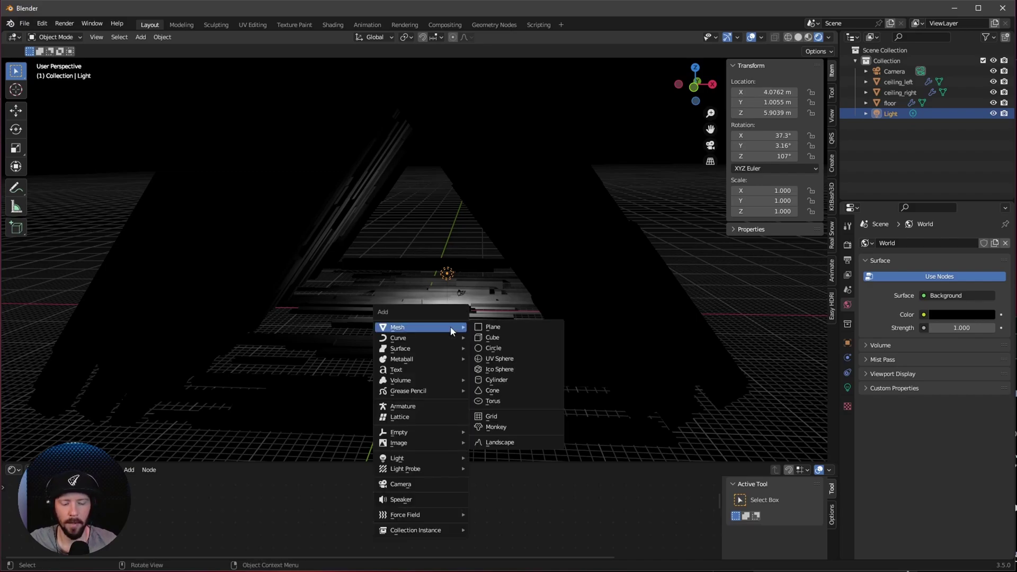
{"action": "left_click", "coordinate": [518, 341]}
{"action": "left_click_drag", "start_coordinate": [800, 233], "coordinate": [803, 263]}
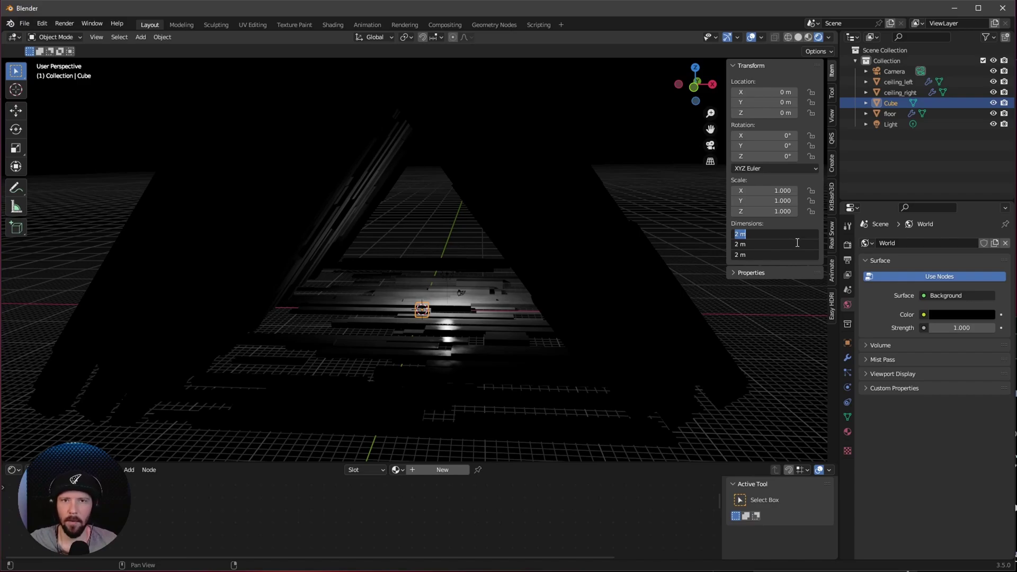
{"action": "type", "text": "150"}
{"action": "key", "text": "Return"}
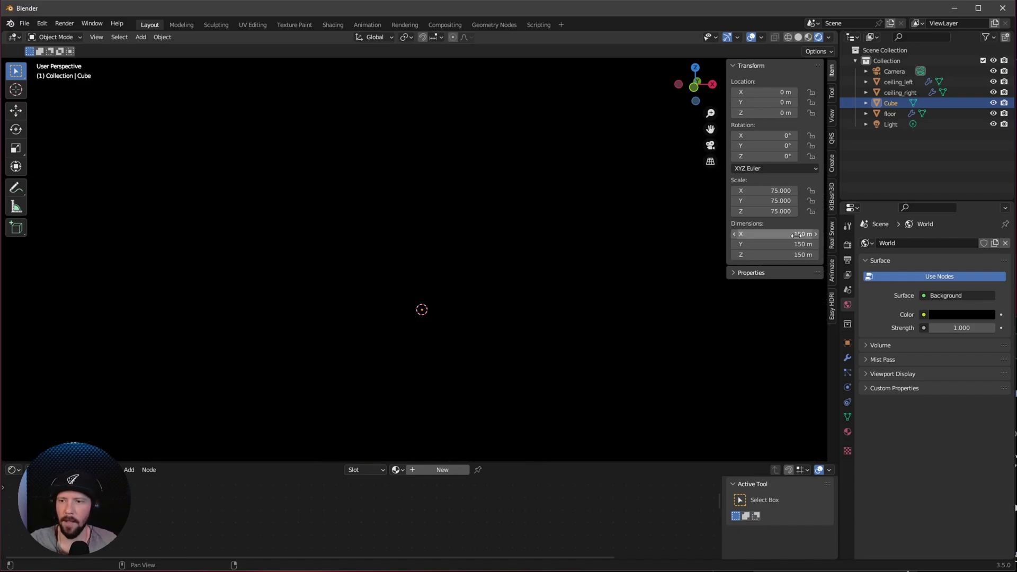
{"action": "scroll", "coordinate": [429, 397], "scroll_direction": "up", "scroll_amount": 2}
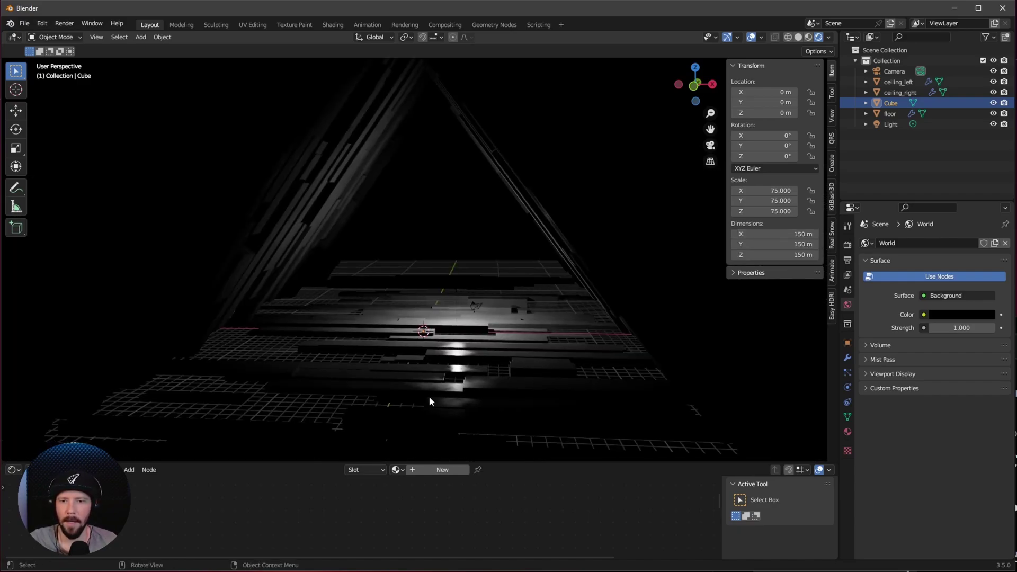
Create a new material named m_fog on the cube and enlarge the shader node area.
{"action": "left_click", "coordinate": [438, 474]}
{"action": "left_click_drag", "start_coordinate": [445, 462], "coordinate": [434, 289]}
{"action": "type", "text": "m"}
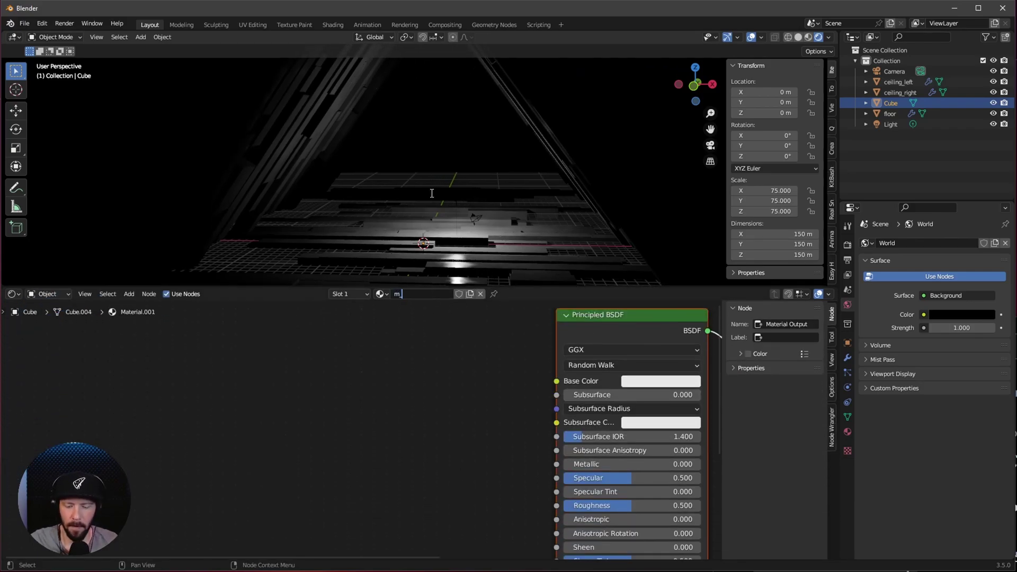
{"action": "type", "text": "_fog"}
{"action": "key", "text": "Return"}
Delete the Principled BSDF node from the m_fog material.
{"action": "key", "text": "Home"}
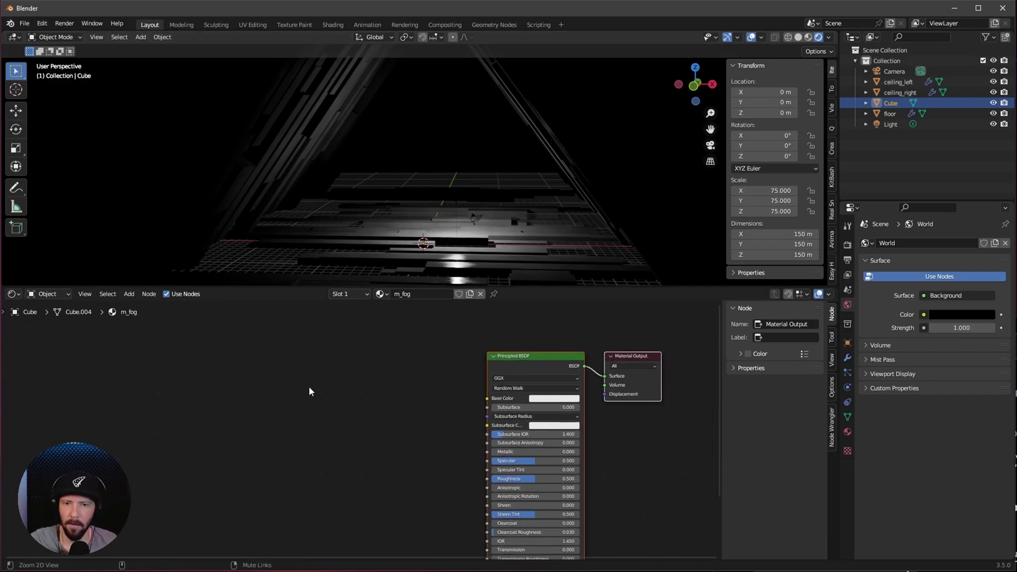
{"action": "left_click", "coordinate": [379, 349]}
{"action": "key", "text": "KP_Decimal"}
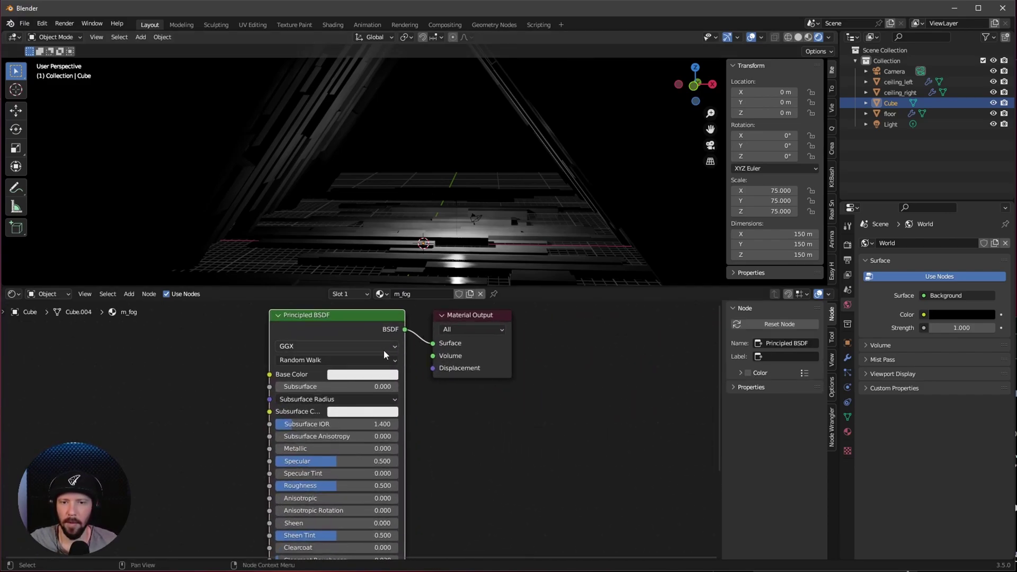
{"action": "key", "text": "x"}
Add a Volume Scatter node and connect it to the Material Output's Volume input.
{"action": "key", "text": "shift+a"}
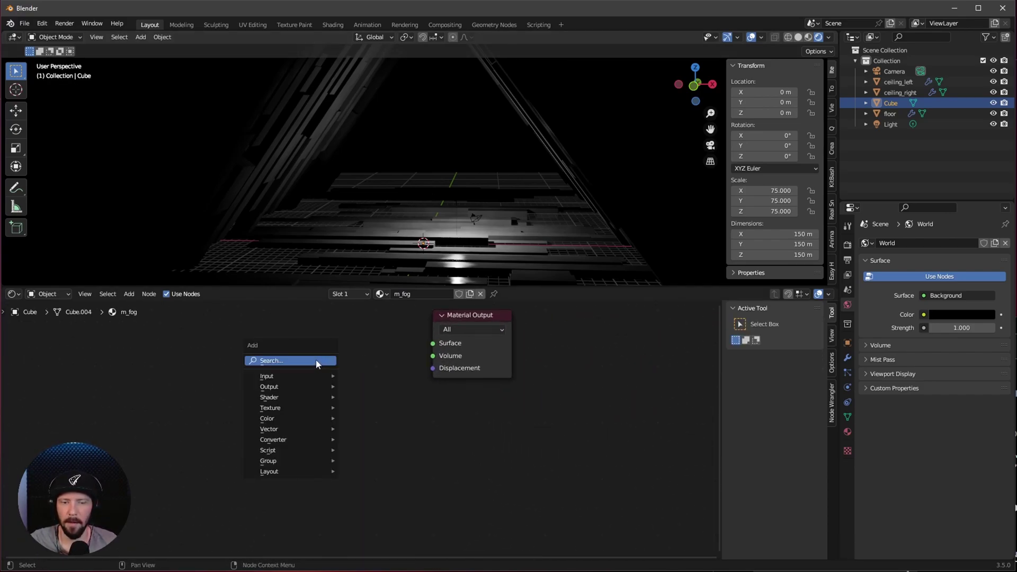
{"action": "left_click", "coordinate": [318, 361]}
{"action": "type", "text": "volume"}
{"action": "key", "text": "Down"}
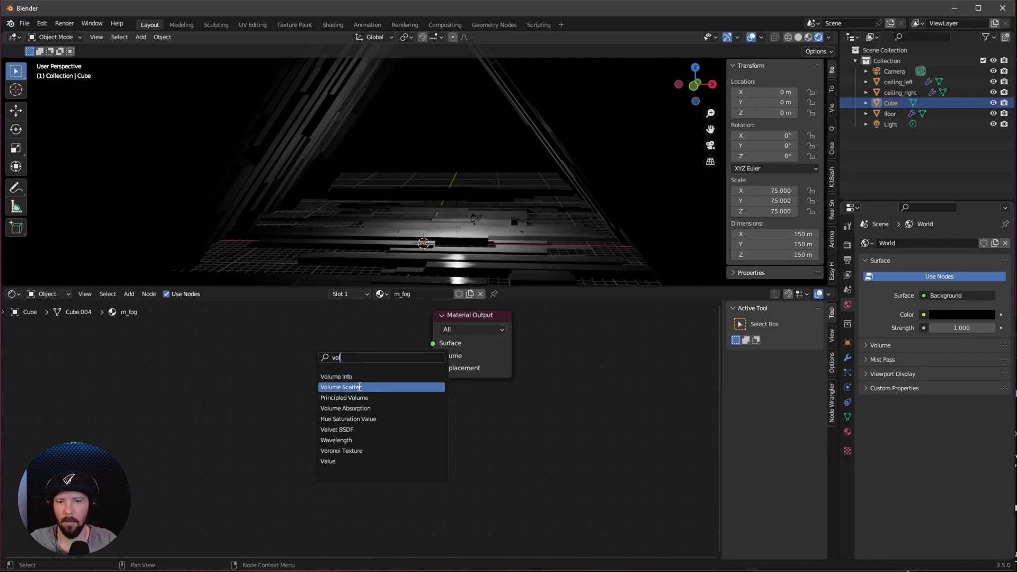
{"action": "key", "text": "Return"}
{"action": "left_click_drag", "start_coordinate": [347, 350], "coordinate": [432, 356]}
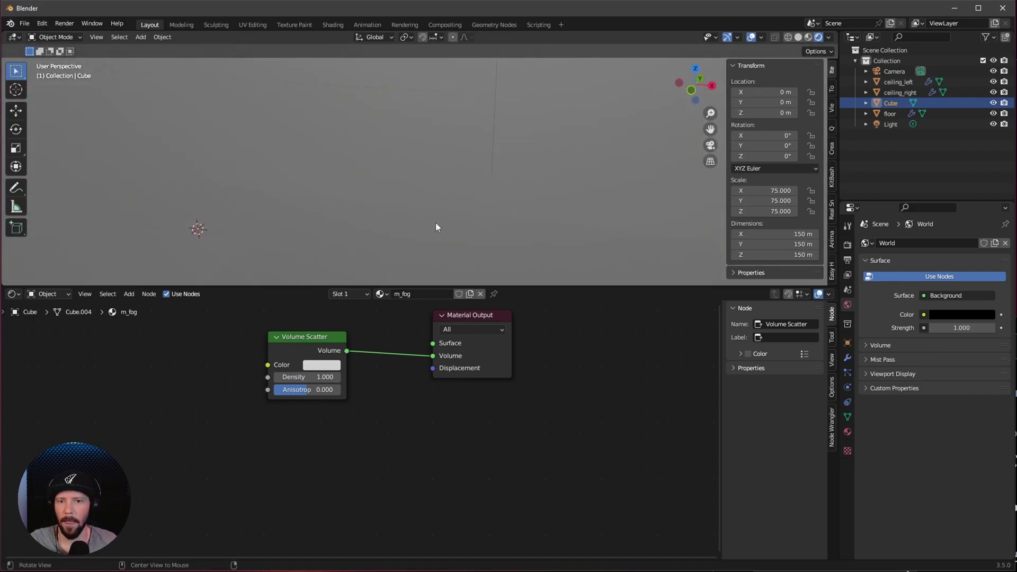
Set the Volume Scatter's density to 0.1 and view the fog inside the corridor.
{"action": "mouse_move", "coordinate": [435, 222]}
{"action": "middle_mouse_down"}
{"action": "mouse_move", "coordinate": [403, 221]}
{"action": "mouse_move", "coordinate": [460, 225]}
{"action": "middle_mouse_up"}
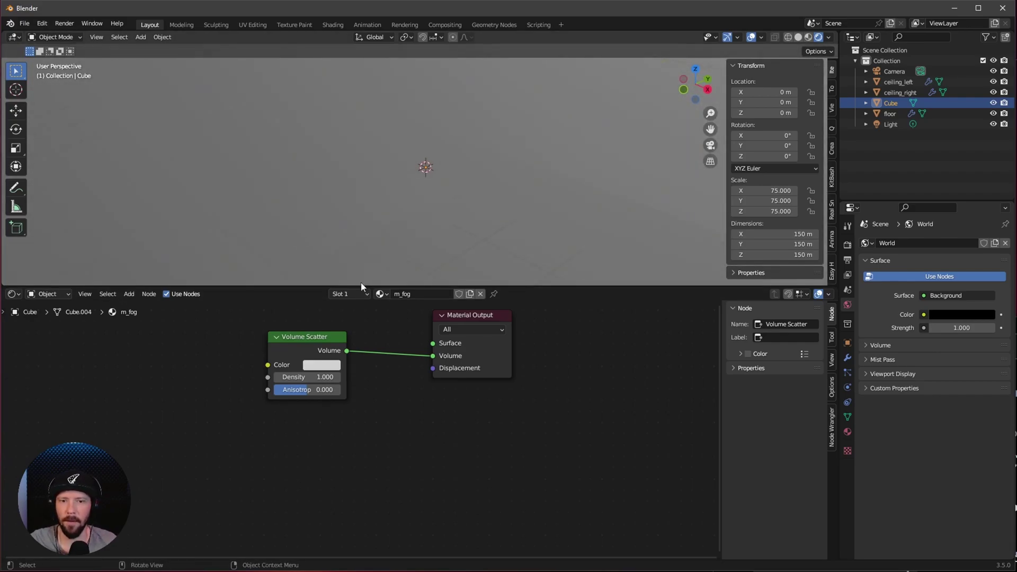
{"action": "middle_click_drag", "start_coordinate": [435, 211], "coordinate": [441, 214]}
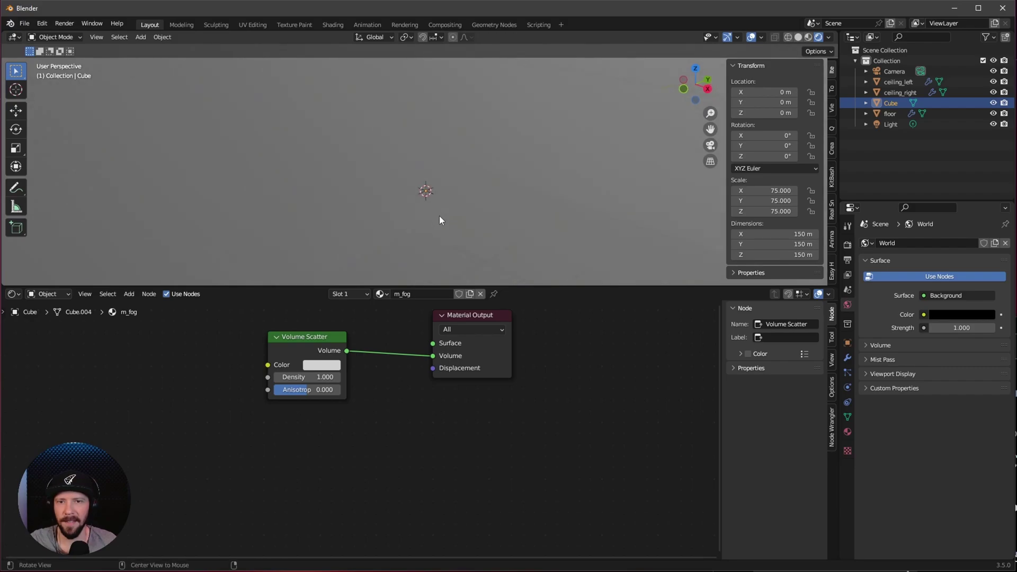
{"action": "left_click", "coordinate": [326, 377]}
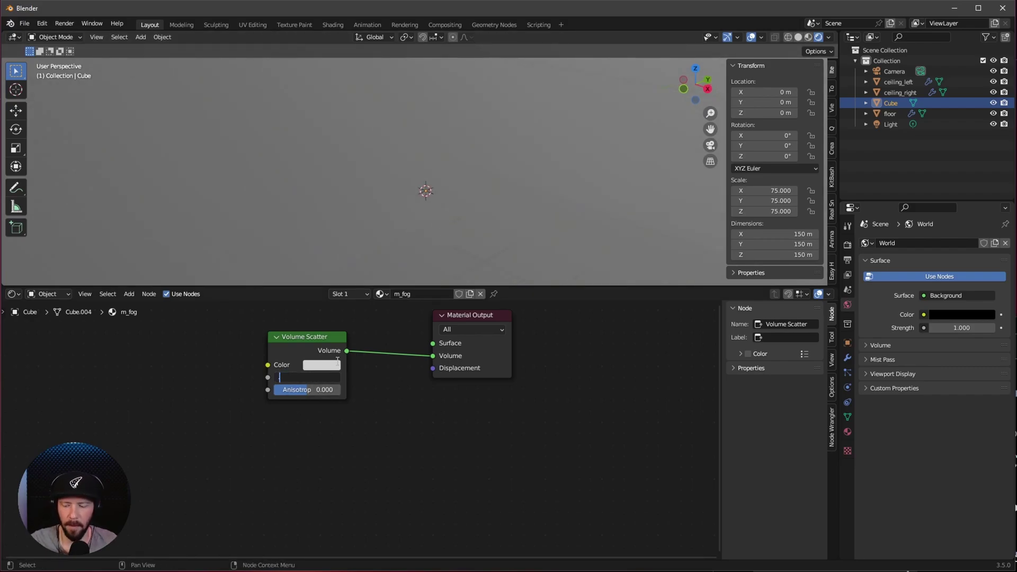
{"action": "type", "text": "0.1"}
{"action": "key", "text": "Return"}
{"action": "mouse_move", "coordinate": [435, 201]}
{"action": "middle_mouse_down"}
{"action": "mouse_move", "coordinate": [467, 170]}
{"action": "mouse_move", "coordinate": [442, 183]}
{"action": "mouse_move", "coordinate": [454, 202]}
{"action": "middle_mouse_up"}
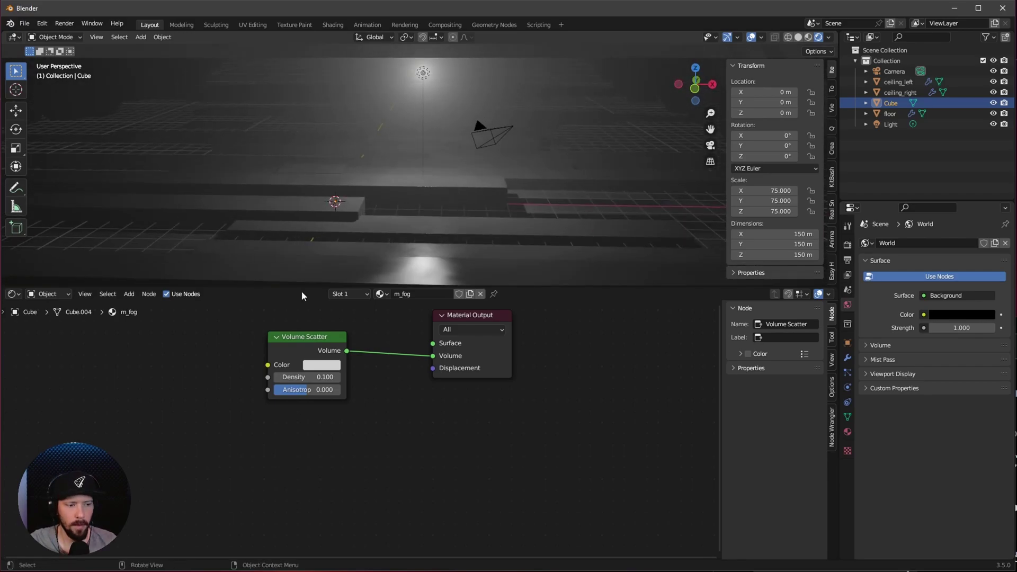
Set the Volume Scatter's anisotropy to 0.825.
{"action": "key", "text": "alt+Tab"}
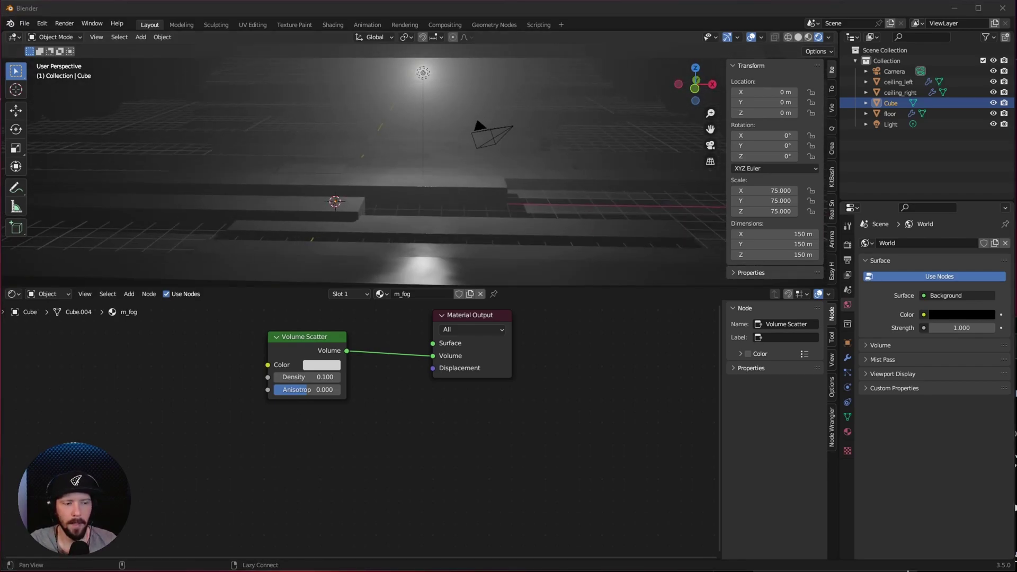
{"action": "left_click", "coordinate": [303, 392]}
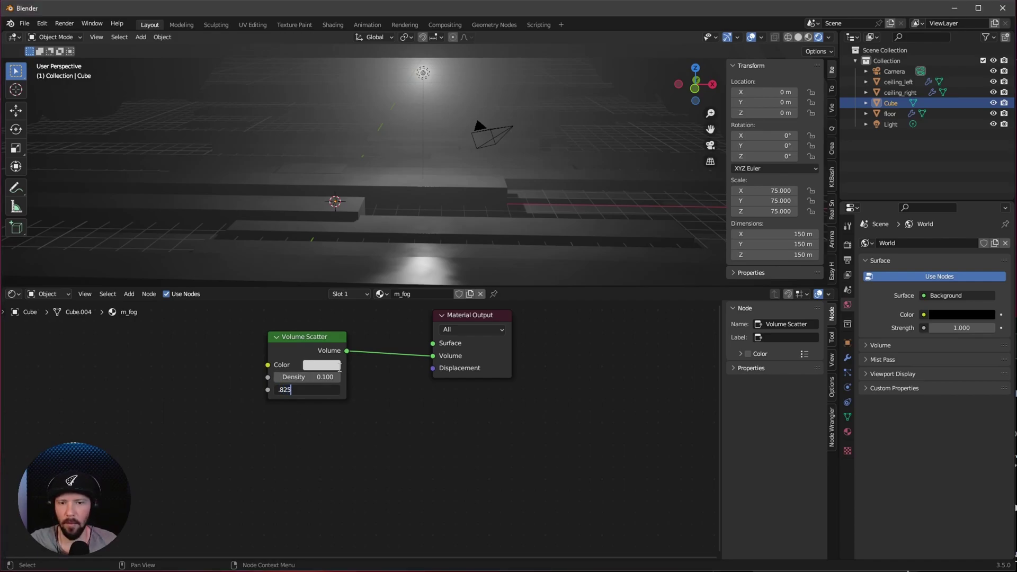
{"action": "type", "text": ".825"}
{"action": "key", "text": "Return"}
{"action": "scroll", "coordinate": [463, 195], "scroll_direction": "down", "scroll_amount": 2}
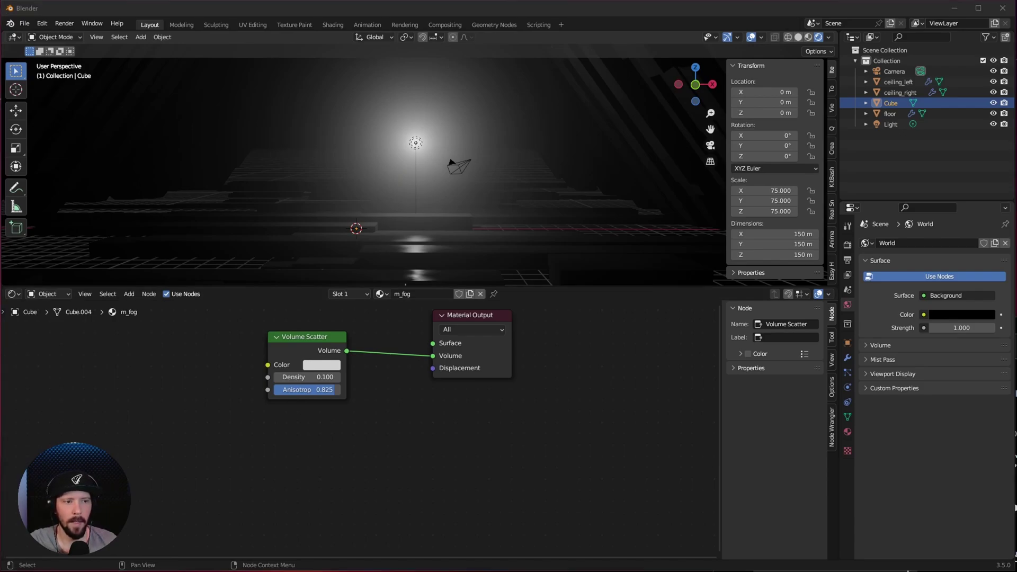
Add a Noise Texture node before the Volume Scatter in the fog material.
{"action": "left_click", "coordinate": [216, 434]}
{"action": "key", "text": "shift+a"}
{"action": "left_click", "coordinate": [206, 426]}
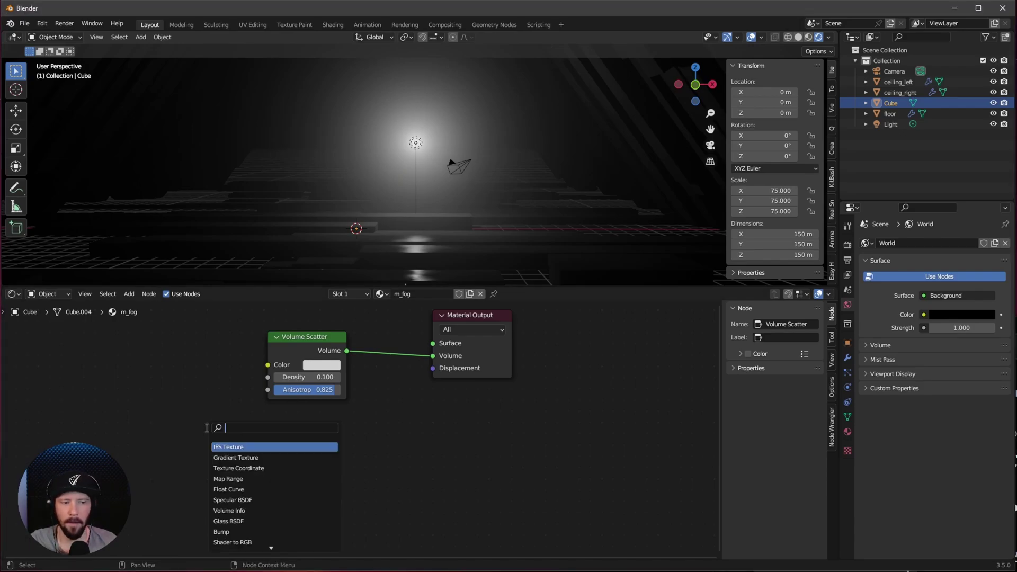
{"action": "type", "text": "no"}
{"action": "key", "text": "Return"}
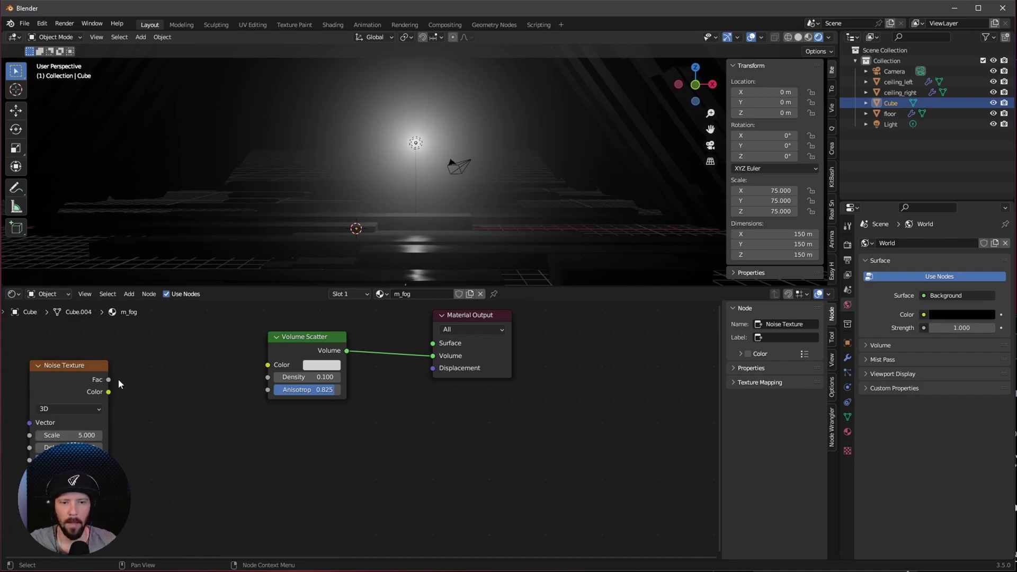
{"action": "left_click", "coordinate": [120, 376]}
Add a ColorRamp fed by the fog Noise Texture's Color output and place it beside the texture node.
{"action": "left_click_drag", "start_coordinate": [108, 392], "coordinate": [167, 401]}
{"action": "type", "text": "ramp"}
{"action": "left_click", "coordinate": [210, 421]}
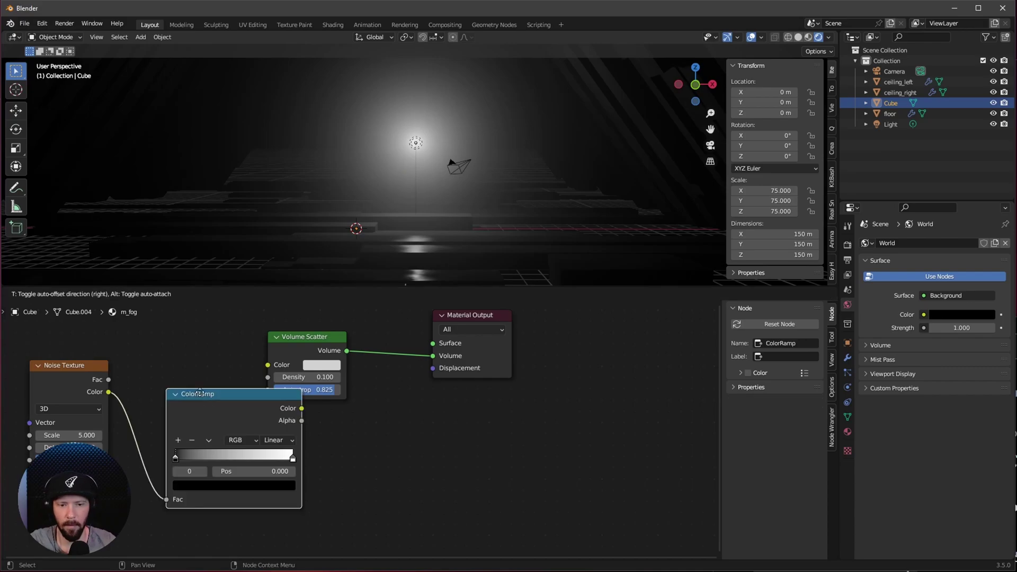
{"action": "left_click", "coordinate": [223, 408]}
{"action": "left_click_drag", "start_coordinate": [201, 365], "coordinate": [208, 365]}
Make room beside the ColorRamp and connect its Color output to the Volume Scatter's Color input.
{"action": "left_click", "coordinate": [295, 344]}
{"action": "left_click_drag", "start_coordinate": [296, 343], "coordinate": [333, 341]}
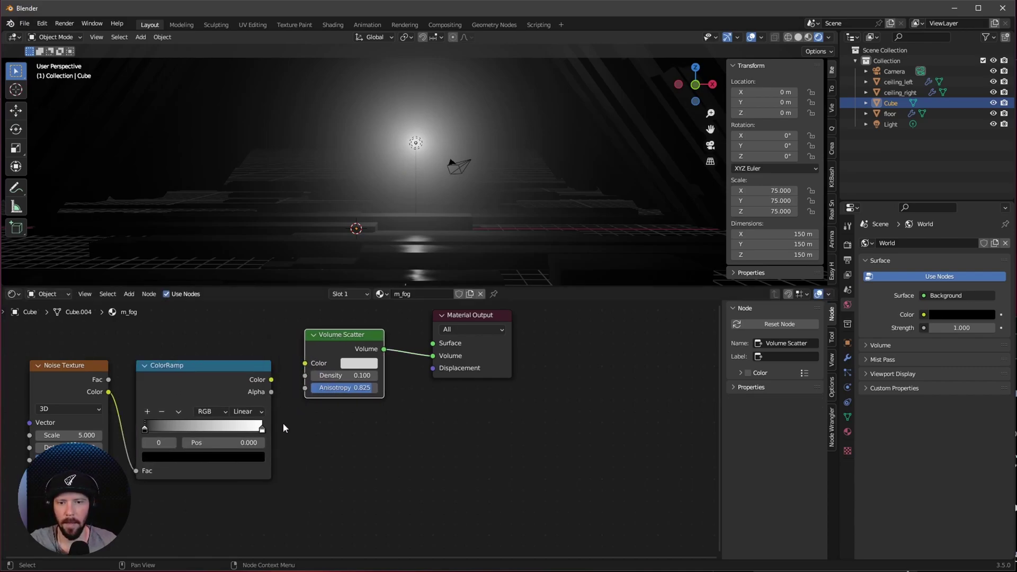
{"action": "left_click_drag", "start_coordinate": [271, 379], "coordinate": [300, 371]}
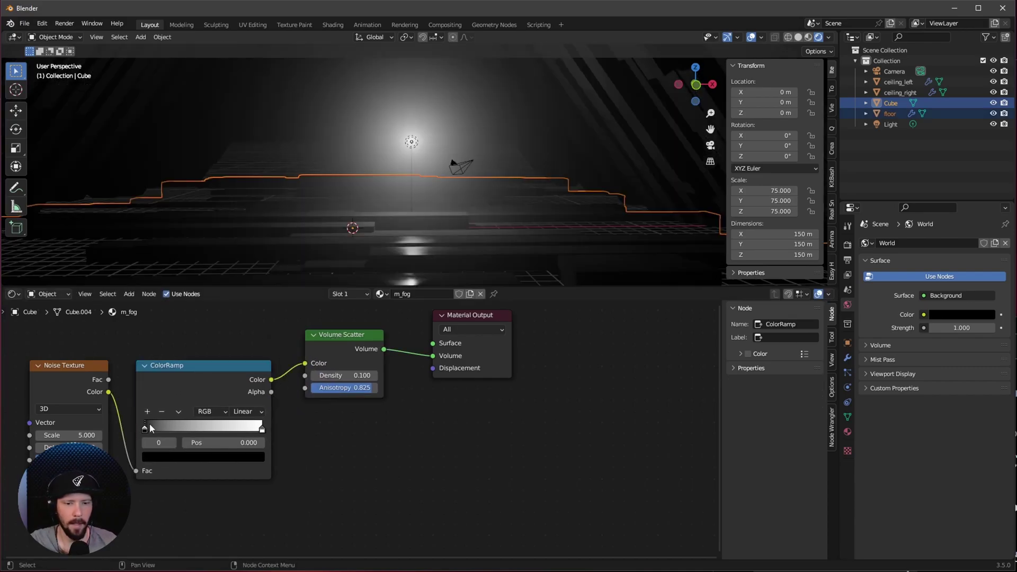
Move the fog ColorRamp's black stop inward and its white stop to 0.805, and set the noise scale to 17.
{"action": "left_click_drag", "start_coordinate": [145, 428], "coordinate": [240, 435]}
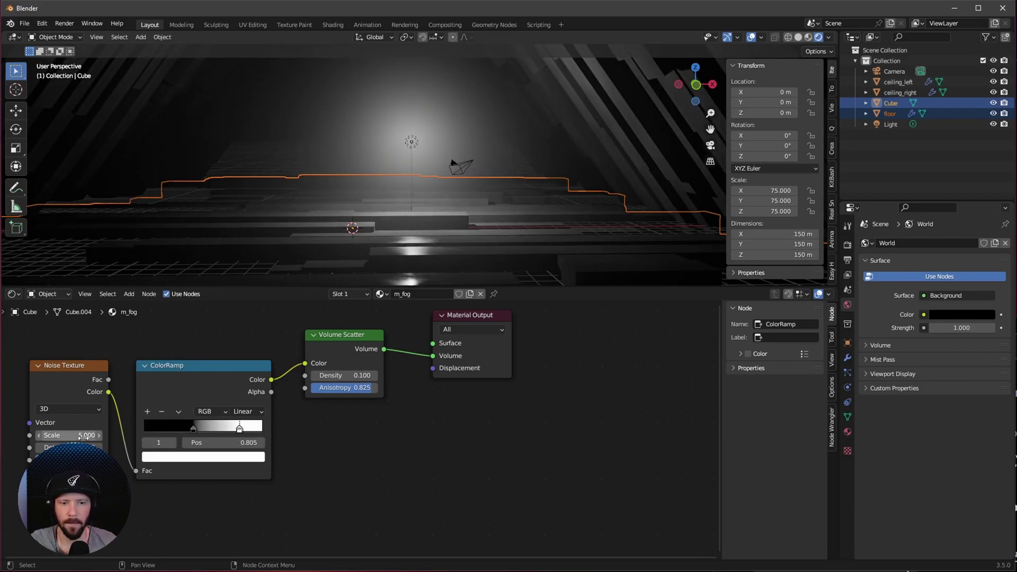
{"action": "left_click", "coordinate": [85, 435]}
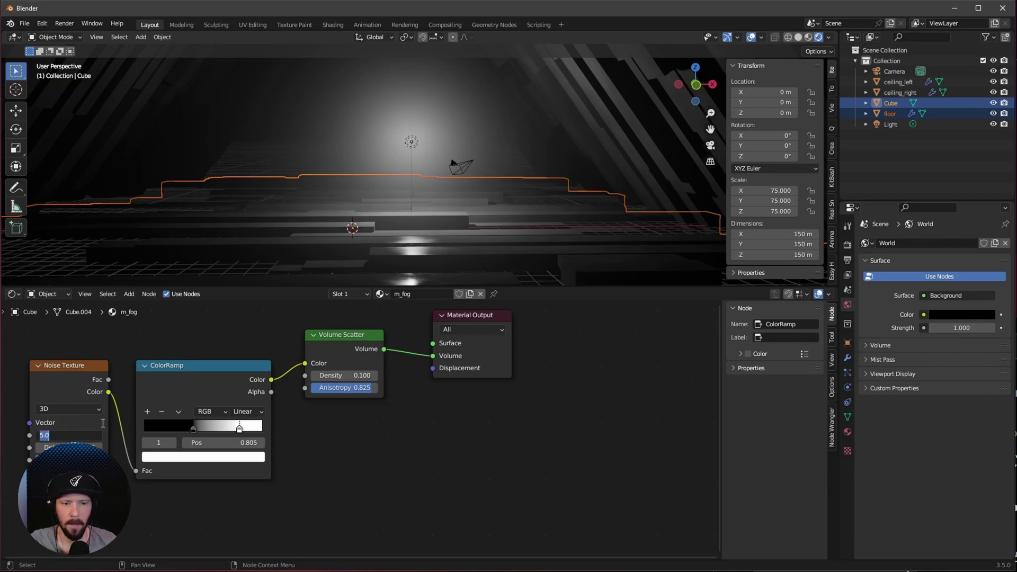
{"action": "type", "text": "17"}
{"action": "key", "text": "Return"}
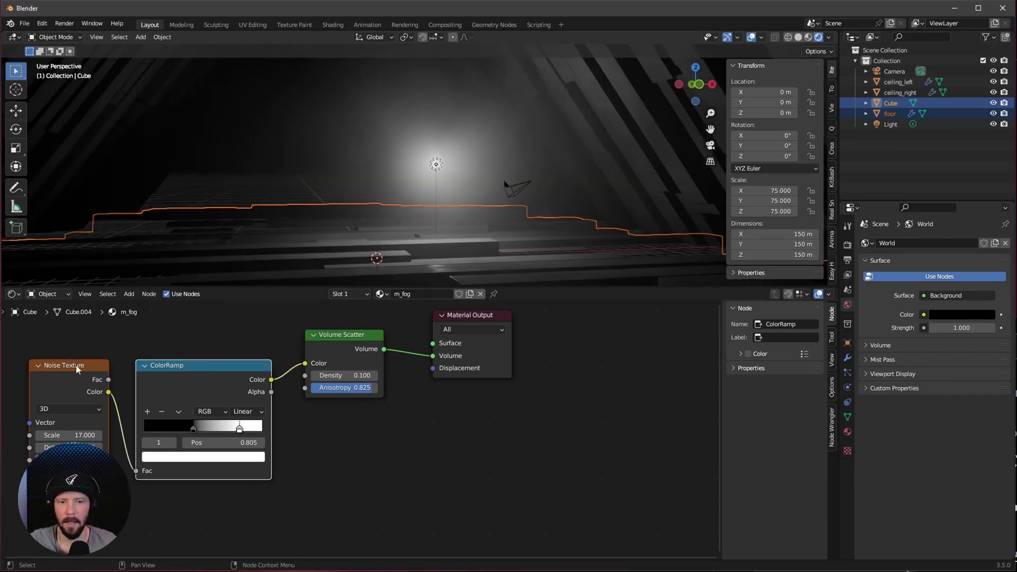
Mute the Noise Texture and ColorRamp nodes in m_fog and view the fog without them.
{"action": "left_click", "coordinate": [45, 348]}
{"action": "left_click_drag", "start_coordinate": [56, 340], "coordinate": [206, 409]}
{"action": "key", "text": "m"}
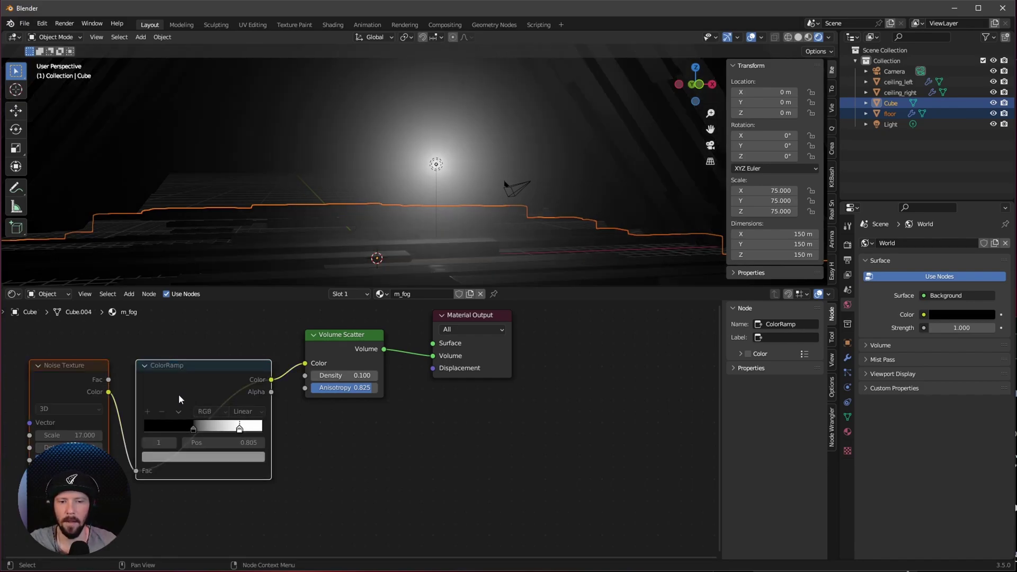
{"action": "middle_click_drag", "start_coordinate": [469, 205], "coordinate": [475, 208]}
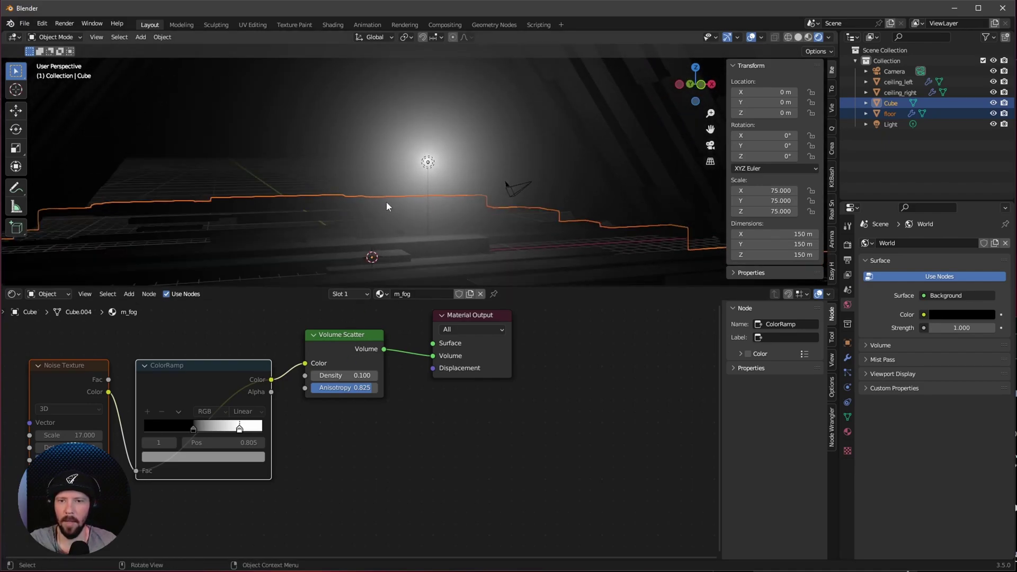
{"action": "middle_click_drag", "start_coordinate": [430, 210], "coordinate": [424, 223]}
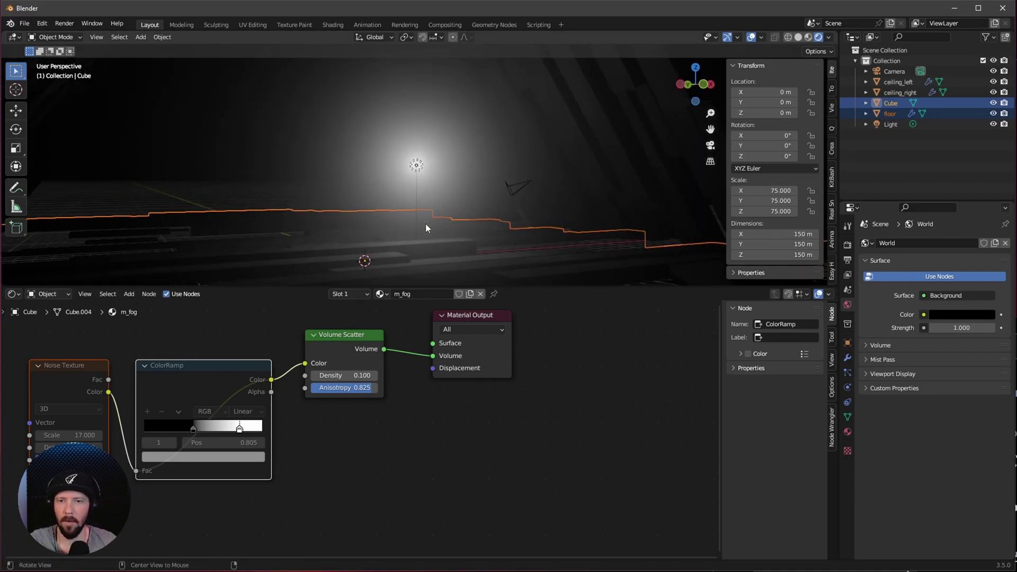
Unmute the Noise Texture and ColorRamp nodes in the m_fog material.
{"action": "left_click", "coordinate": [193, 405]}
{"action": "middle_click_drag", "start_coordinate": [461, 180], "coordinate": [470, 200]}
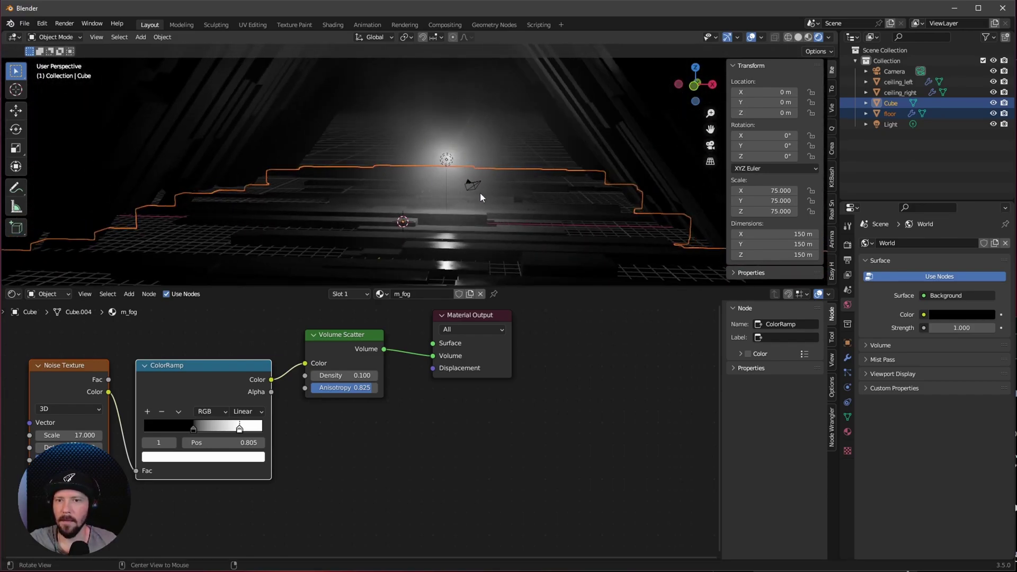
{"action": "left_click", "coordinate": [890, 114]}
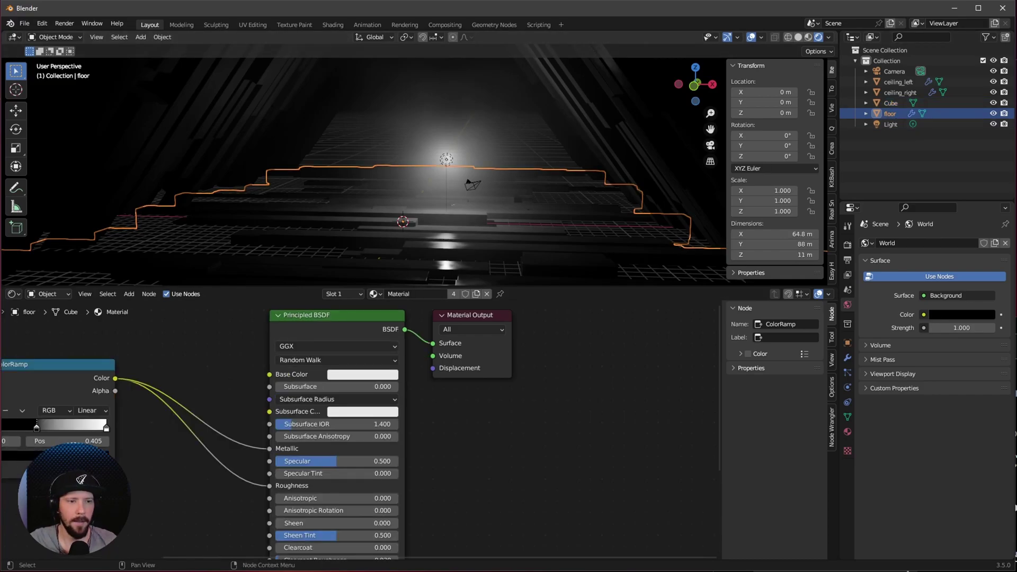
Enlarge the 3D viewport and change the scene's point light to an Area light.
{"action": "left_click", "coordinate": [890, 124]}
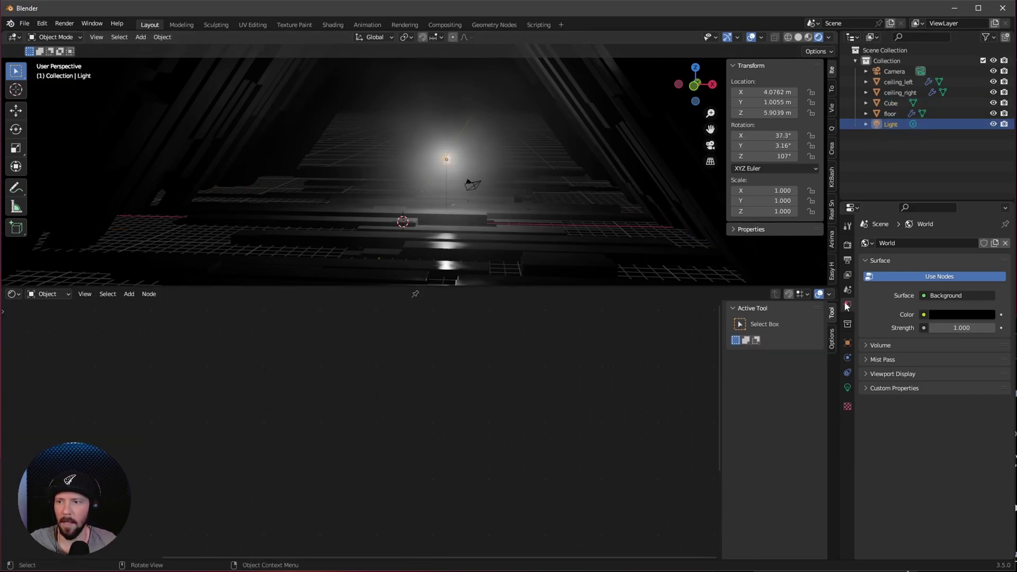
{"action": "left_click", "coordinate": [847, 387]}
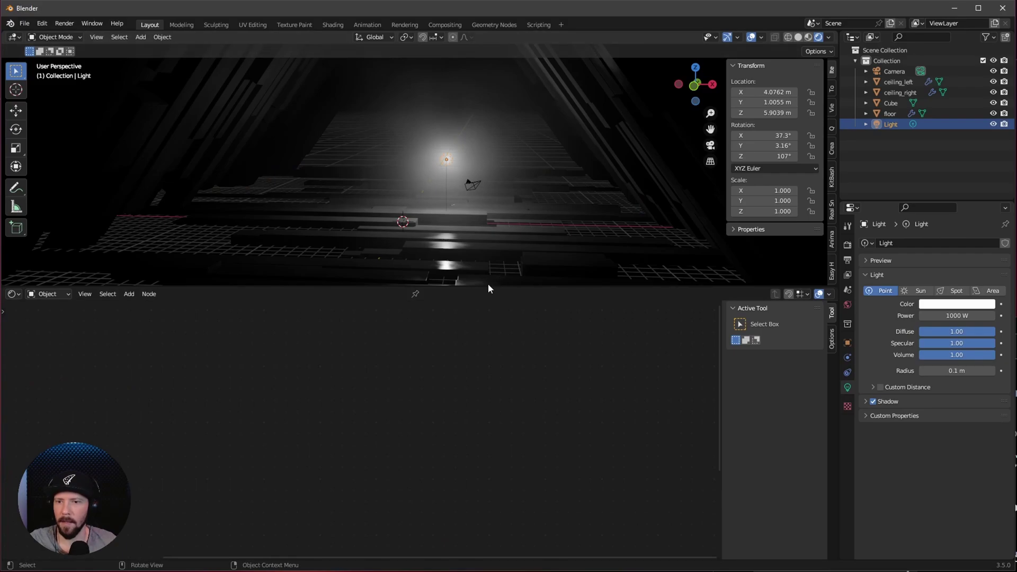
{"action": "left_click_drag", "start_coordinate": [487, 289], "coordinate": [466, 507]}
{"action": "middle_click_drag", "start_coordinate": [493, 360], "coordinate": [500, 351]}
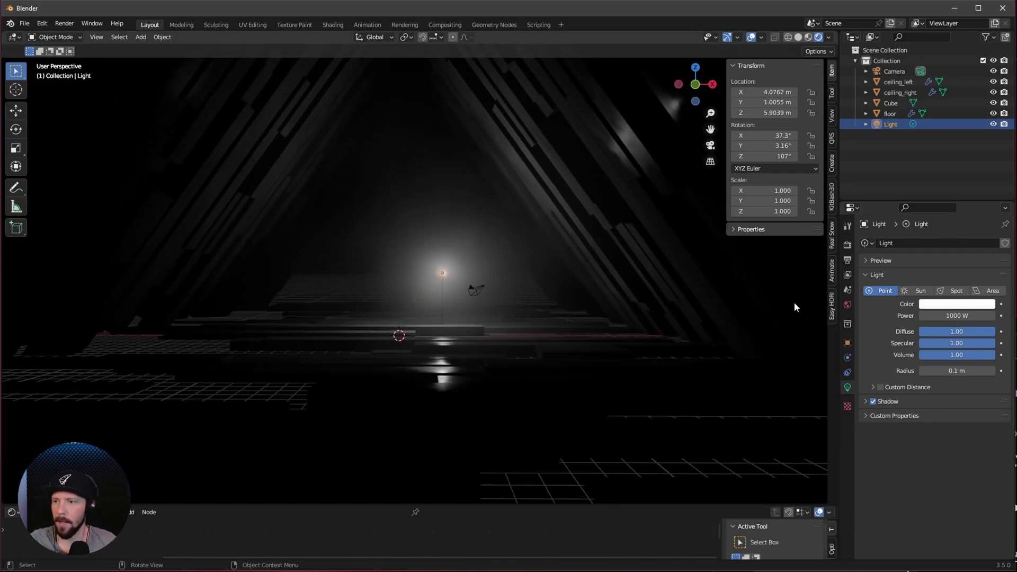
{"action": "left_click", "coordinate": [988, 290]}
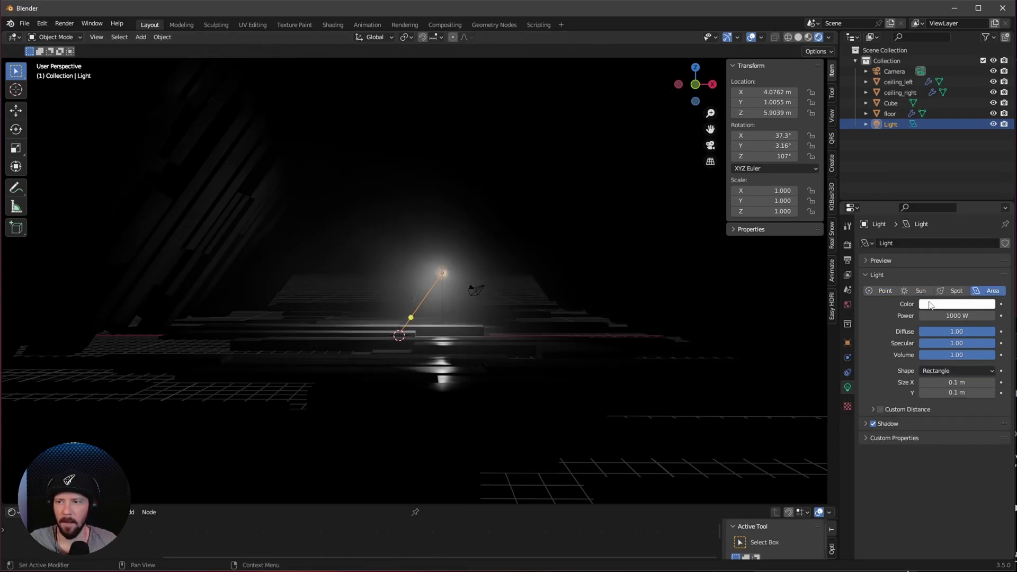
Set the area light's color to hex 5D5FFF.
{"action": "left_click", "coordinate": [948, 304]}
{"action": "left_click", "coordinate": [974, 251]}
{"action": "left_click", "coordinate": [940, 267]}
{"action": "type", "text": "5D5FFF"}
{"action": "key", "text": "Return"}
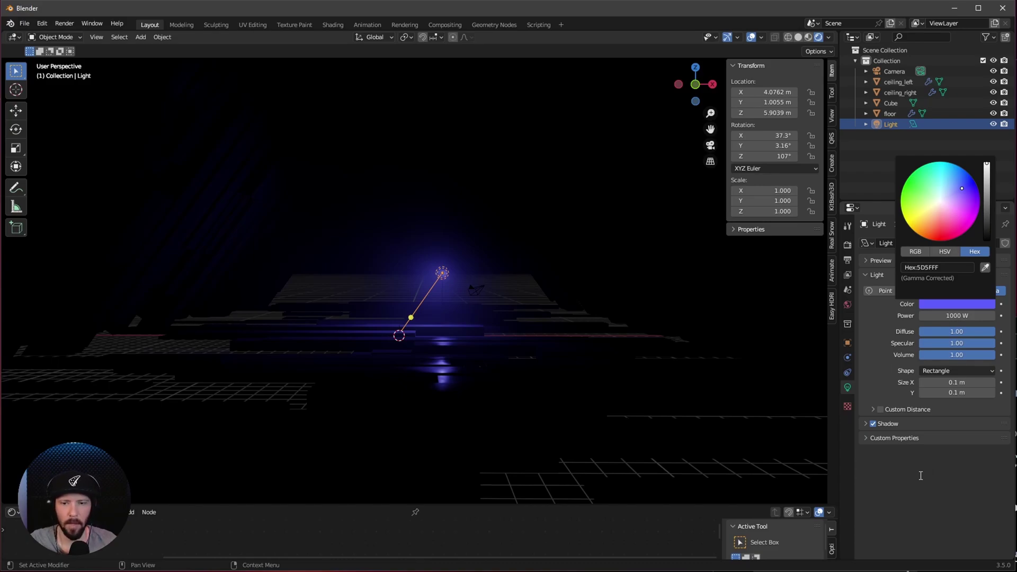
Set the area light's power to 5000 W and its Size X to 40 m.
{"action": "left_click", "coordinate": [954, 317]}
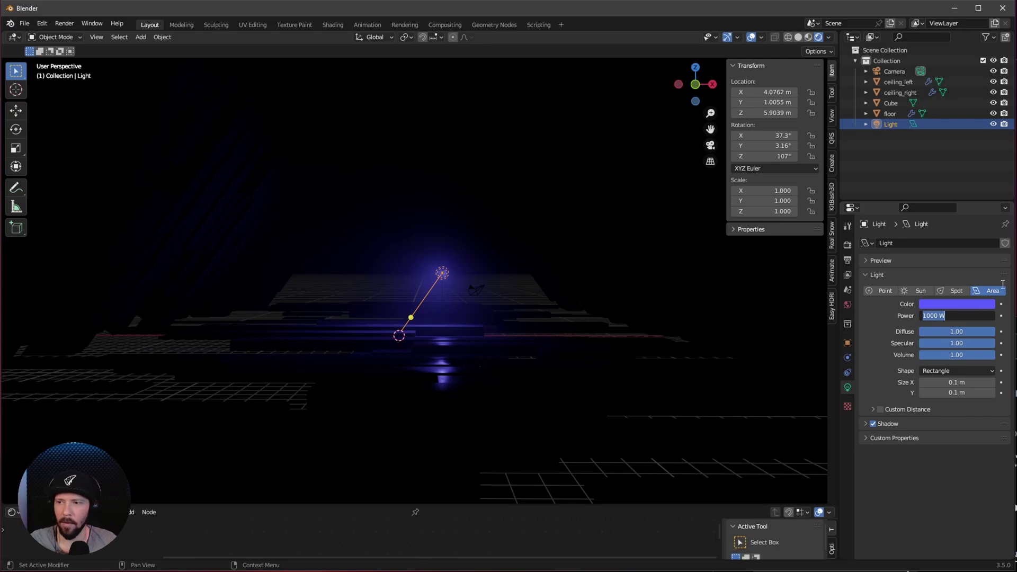
{"action": "type", "text": "5000"}
{"action": "key", "text": "Return"}
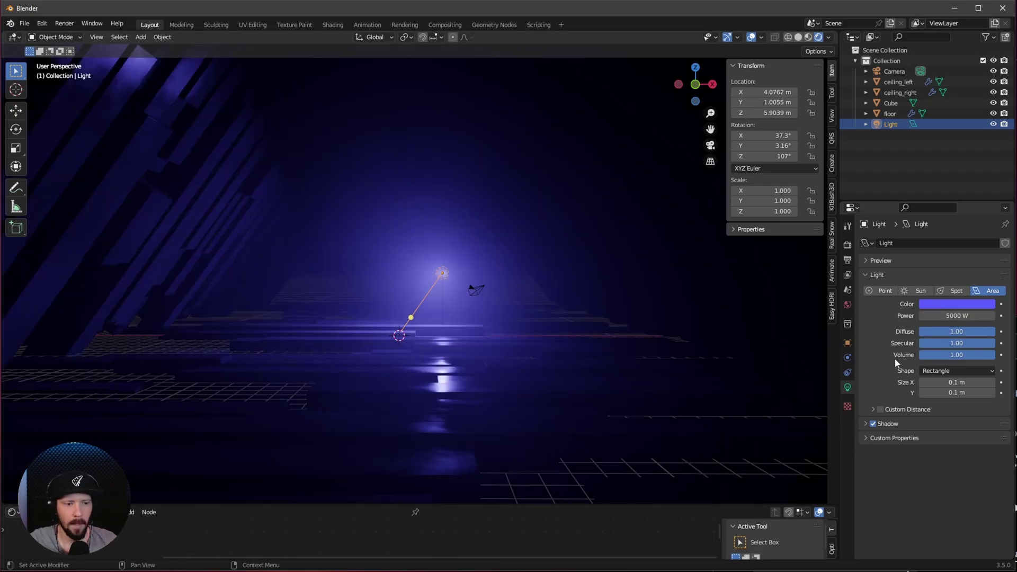
{"action": "left_click", "coordinate": [953, 382]}
{"action": "type", "text": "40"}
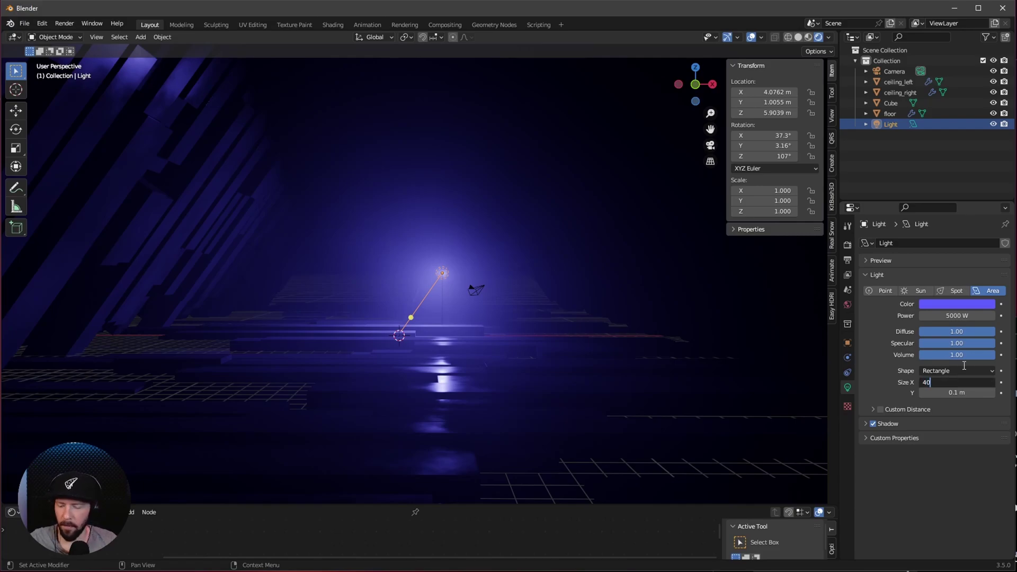
{"action": "key", "text": "Return"}
{"action": "middle_click_drag", "start_coordinate": [654, 282], "coordinate": [480, 261]}
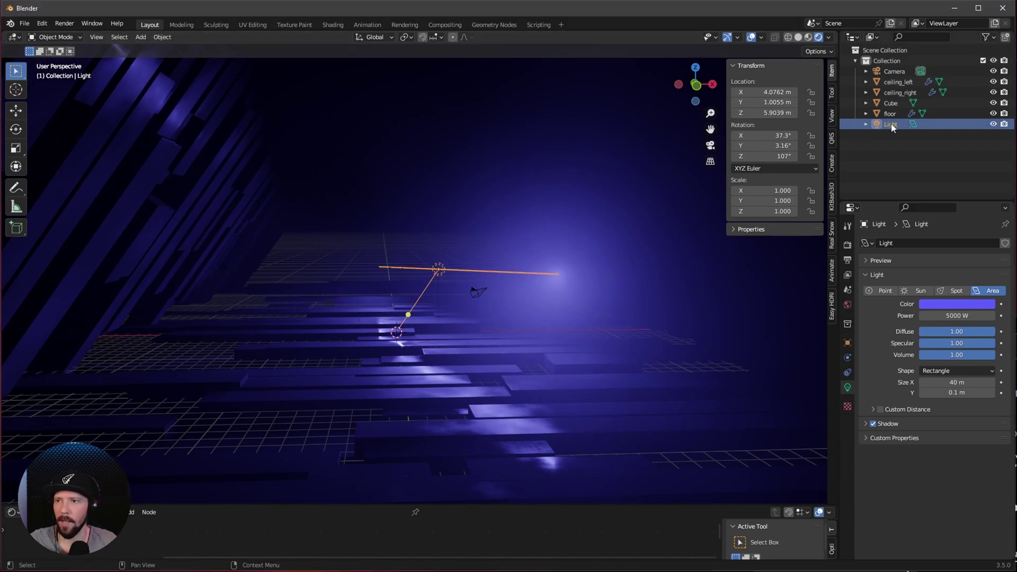
Set the area light's location to X 0 m, Y 45 m and Z 2 m.
{"action": "left_click", "coordinate": [758, 91]}
{"action": "type", "text": "0"}
{"action": "key", "text": "Tab"}
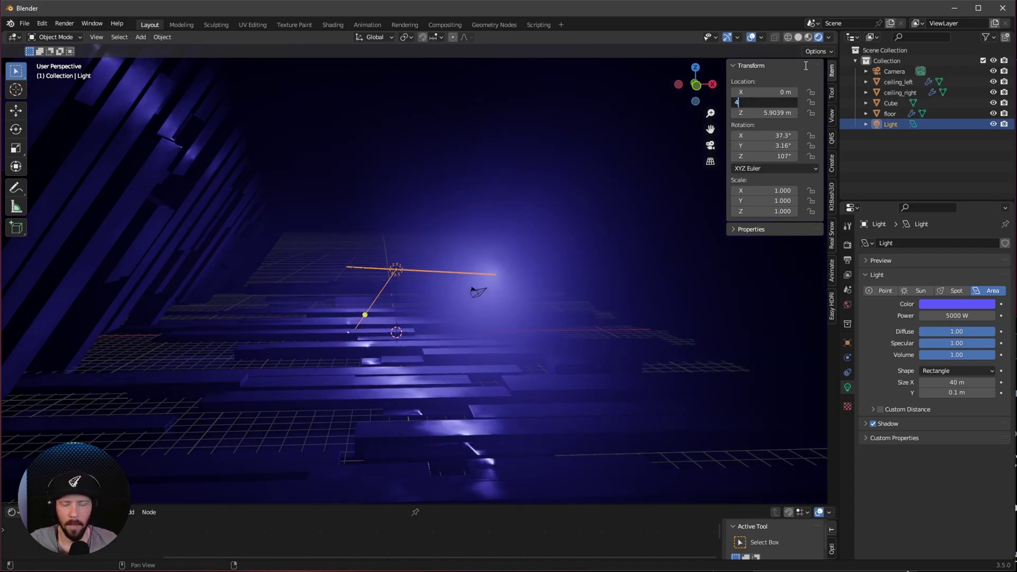
{"action": "type", "text": "45"}
{"action": "key", "text": "Tab"}
{"action": "type", "text": "2"}
{"action": "key", "text": "Return"}
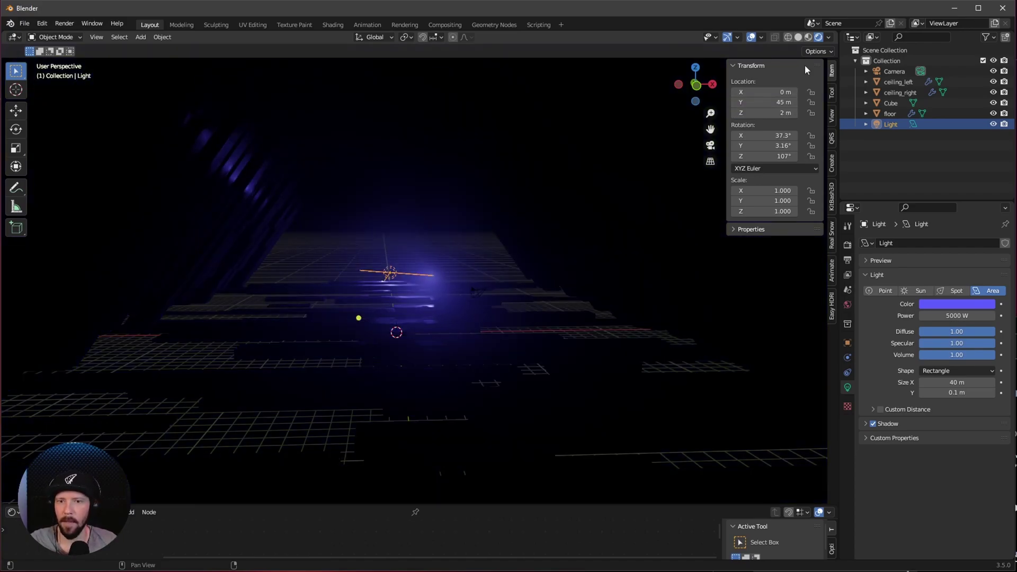
Set the area light's rotation to X -90°, Y 0° and Z 0°.
{"action": "left_click", "coordinate": [773, 135]}
{"action": "type", "text": "-90"}
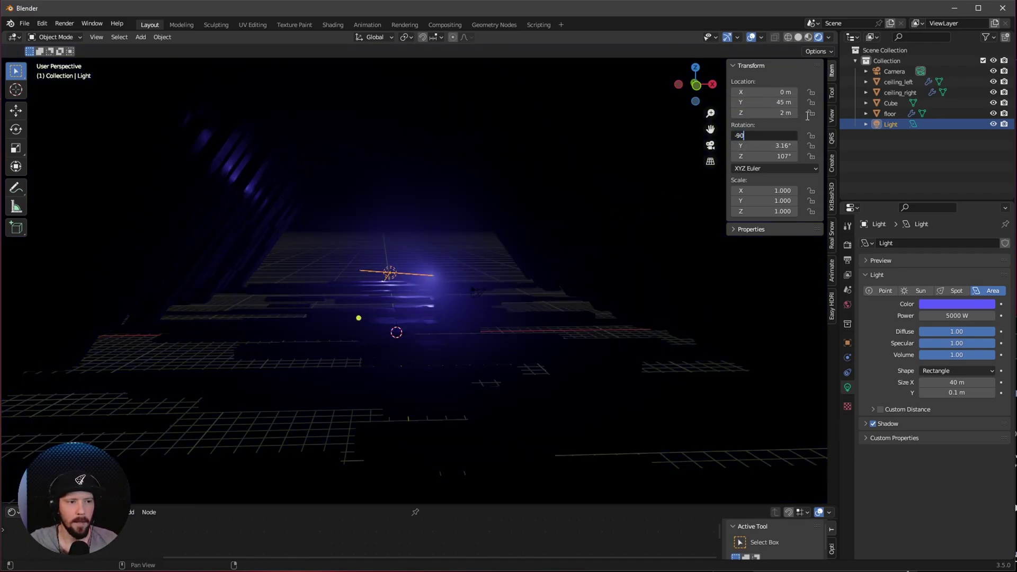
{"action": "key", "text": "Tab"}
{"action": "type", "text": "0"}
{"action": "key", "text": "Tab"}
{"action": "type", "text": "0"}
{"action": "key", "text": "Return"}
{"action": "middle_click_drag", "start_coordinate": [491, 271], "coordinate": [429, 236], "text": "shift"}
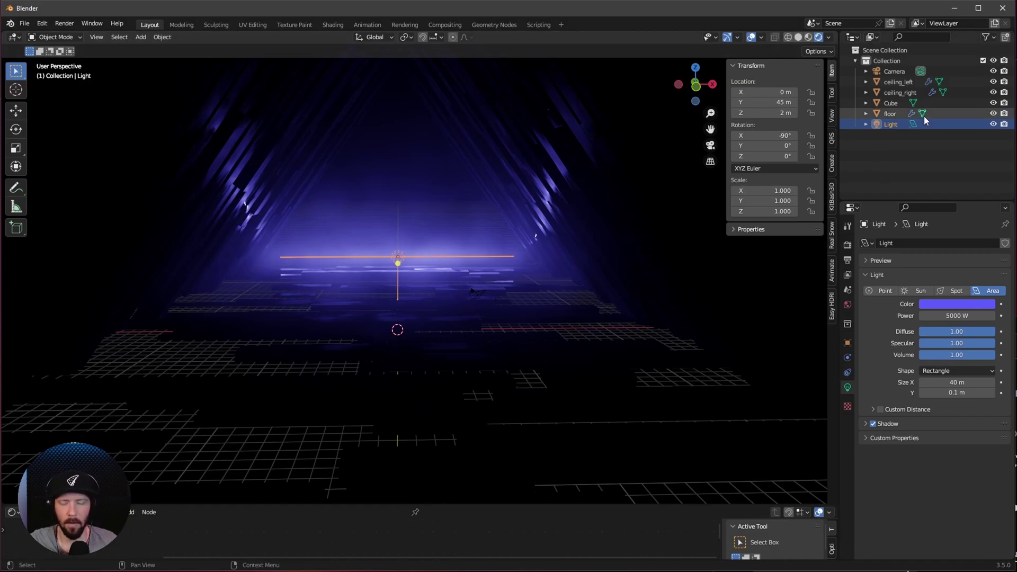
Rename the light bottomLight and move it into a new collection named _LIGHTS.
{"action": "double_click", "coordinate": [892, 123]}
{"action": "type", "text": "bottomLight"}
{"action": "key", "text": "Return"}
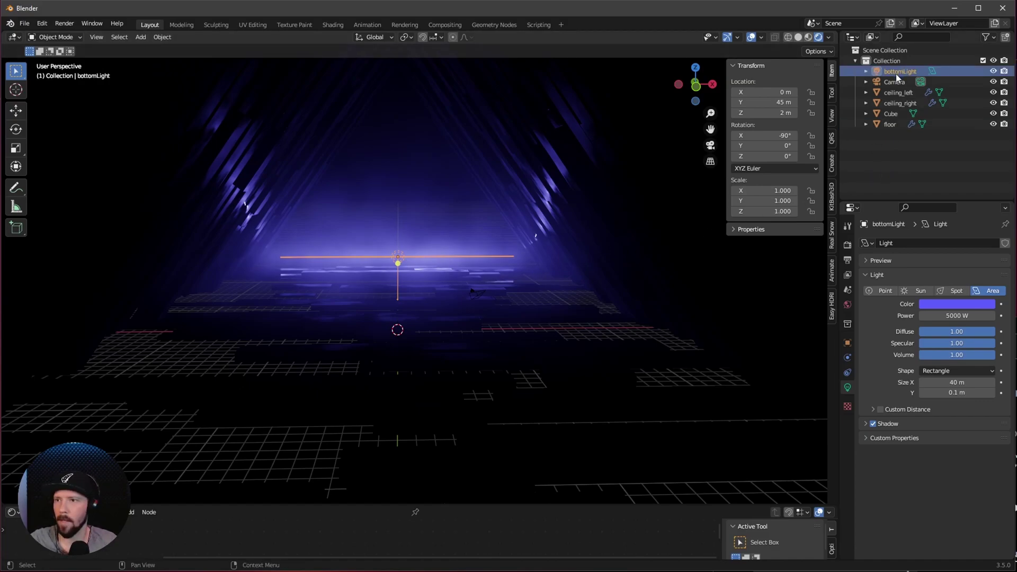
{"action": "key", "text": "m"}
{"action": "left_click", "coordinate": [893, 72]}
{"action": "type", "text": "_LIG"}
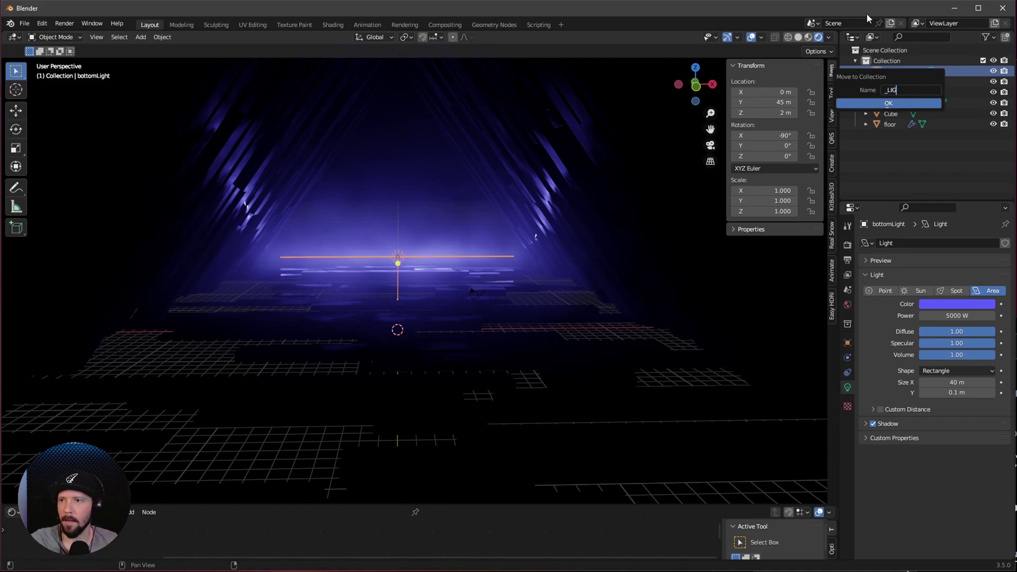
{"action": "type", "text": "HTS"}
{"action": "key", "text": "Return"}
Duplicate bottomLight in place and set the copy's color to hex FF903F.
{"action": "key", "text": "shift+d"}
{"action": "key", "text": "Escape"}
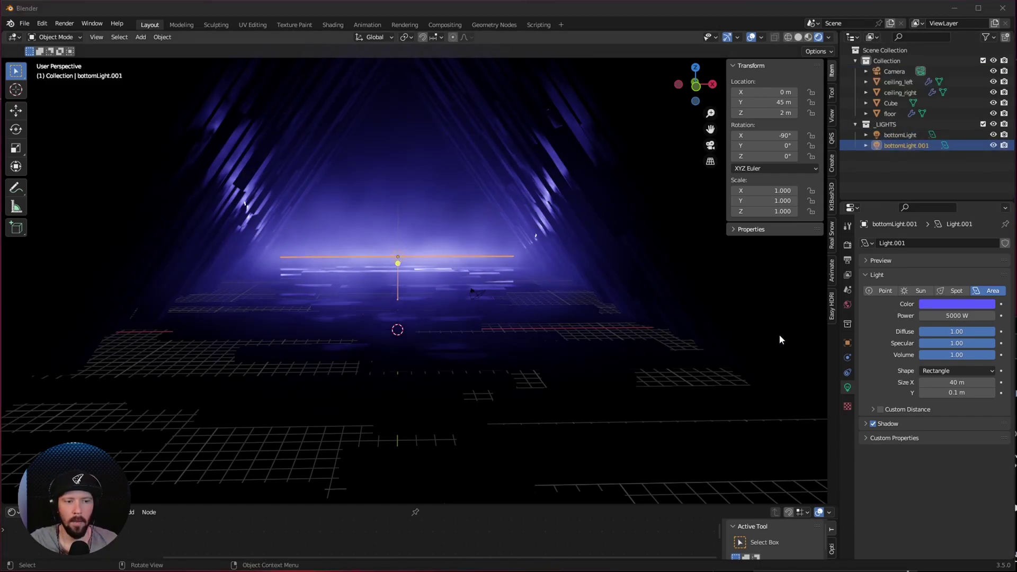
{"action": "left_click", "coordinate": [938, 305]}
{"action": "type", "text": "FF903F"}
{"action": "key", "text": "Return"}
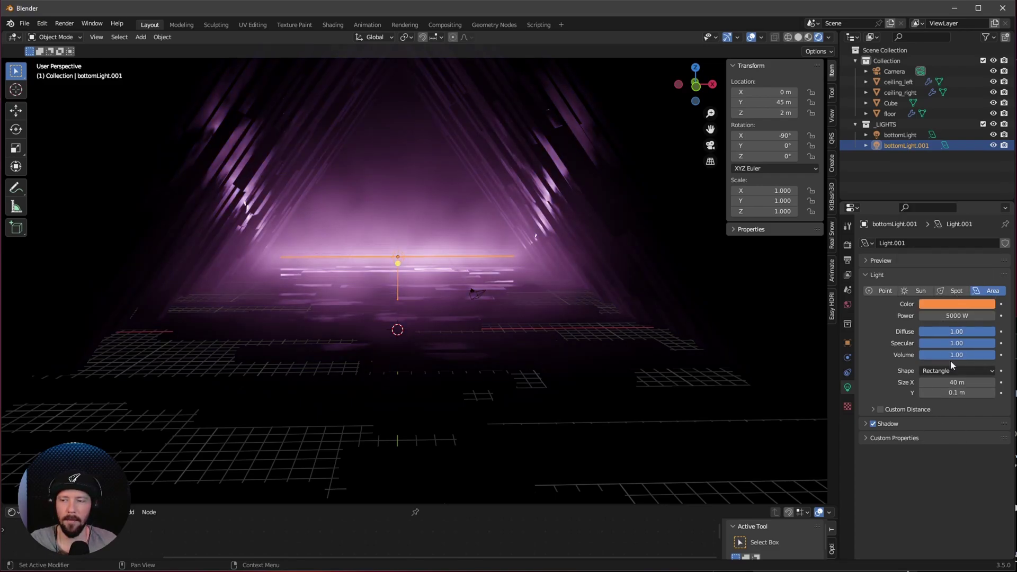
Set the orange light's location to X 11 m, Y 46 m and Z 16 m.
{"action": "left_click", "coordinate": [776, 93]}
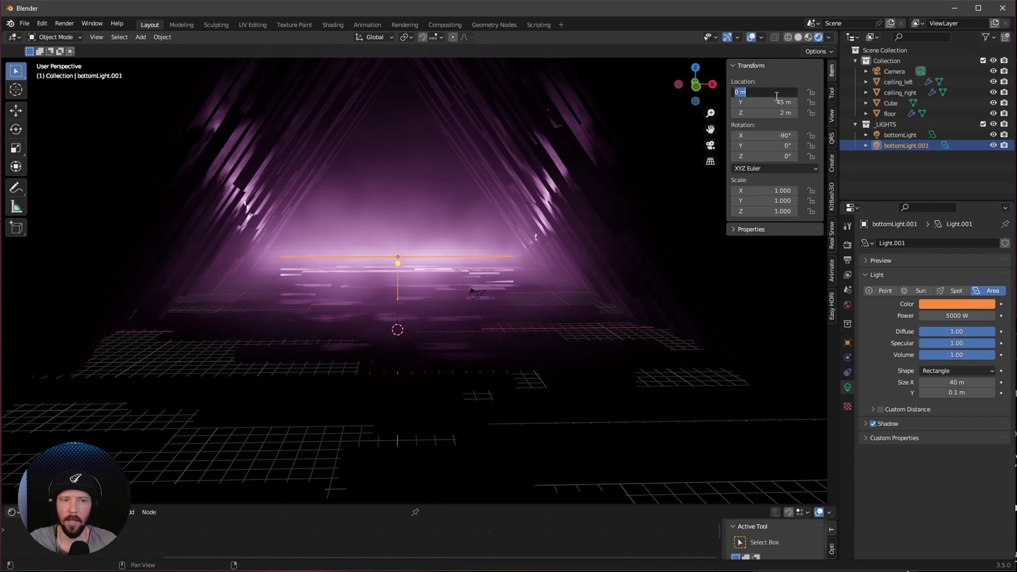
{"action": "type", "text": "11"}
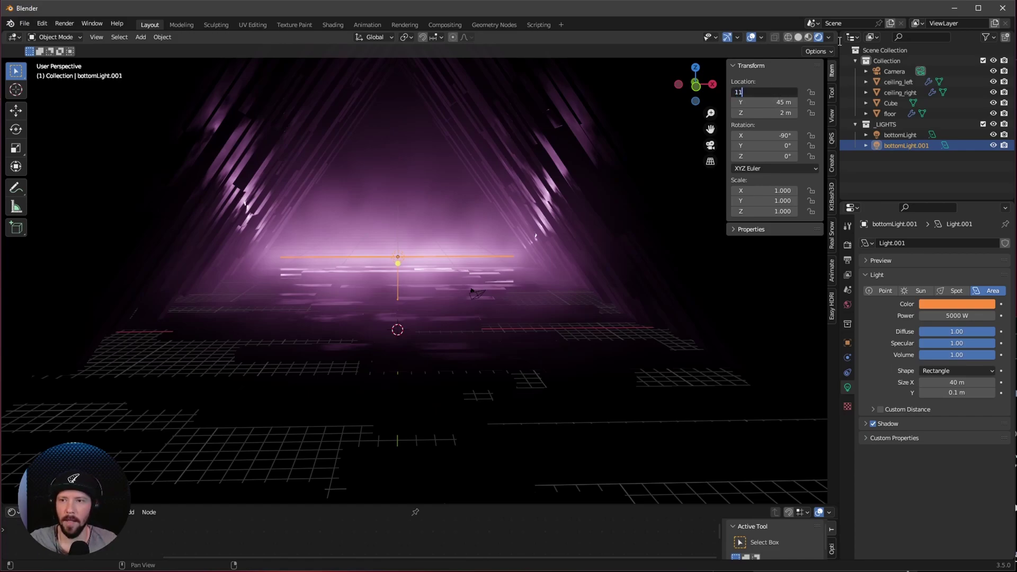
{"action": "key", "text": "Tab"}
{"action": "type", "text": "46"}
{"action": "key", "text": "Tab"}
{"action": "type", "text": "16"}
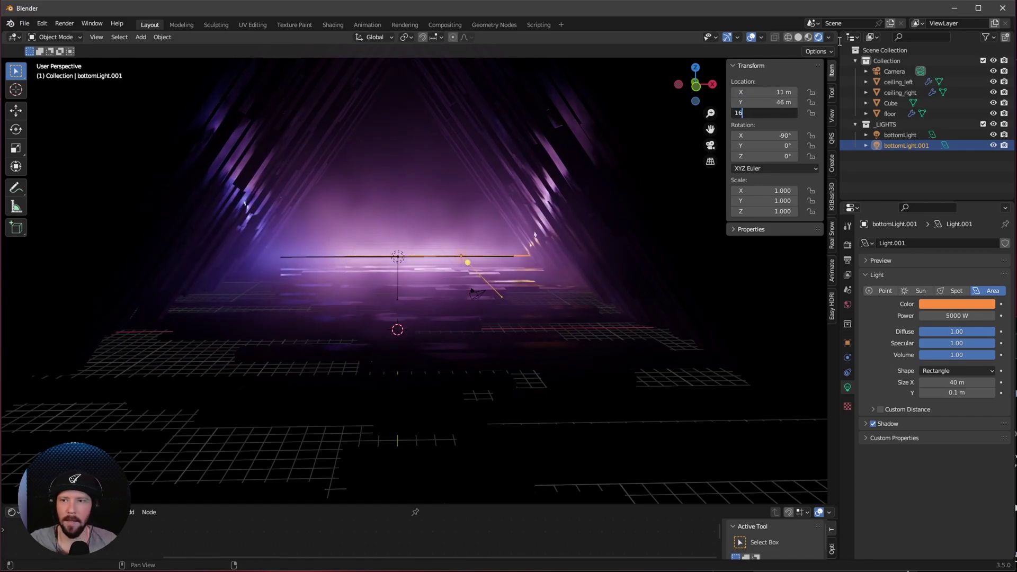
Set the orange light's rotation to X -90° and Y 55°.
{"action": "key", "text": "Tab"}
{"action": "key", "text": "BackSpace"}
{"action": "type", "text": "-90"}
{"action": "key", "text": "Tab"}
{"action": "type", "text": "55"}
{"action": "key", "text": "Return"}
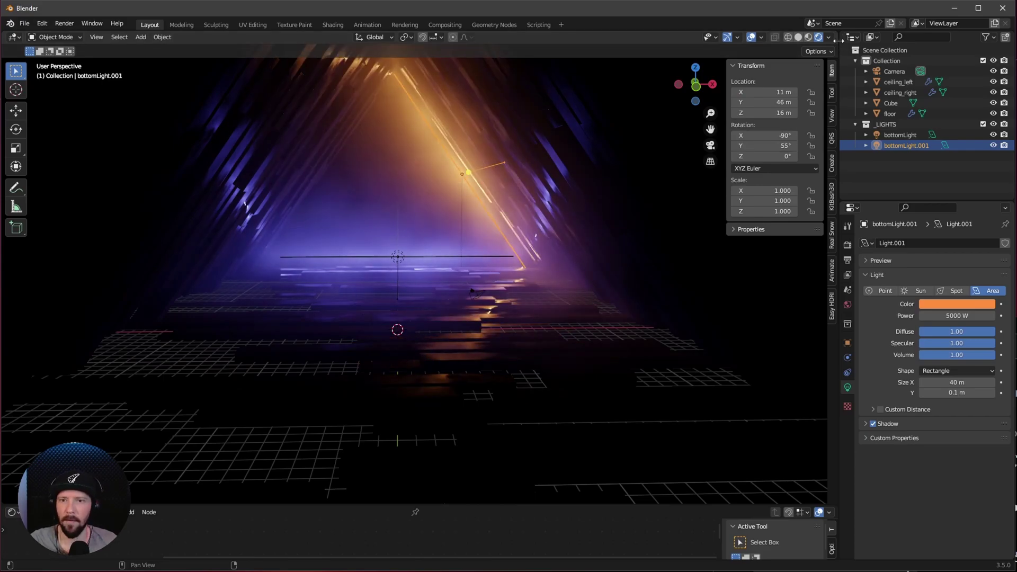
Rename the orange light bottomUpperRight.
{"action": "left_click", "coordinate": [900, 148]}
{"action": "double_click", "coordinate": [903, 148]}
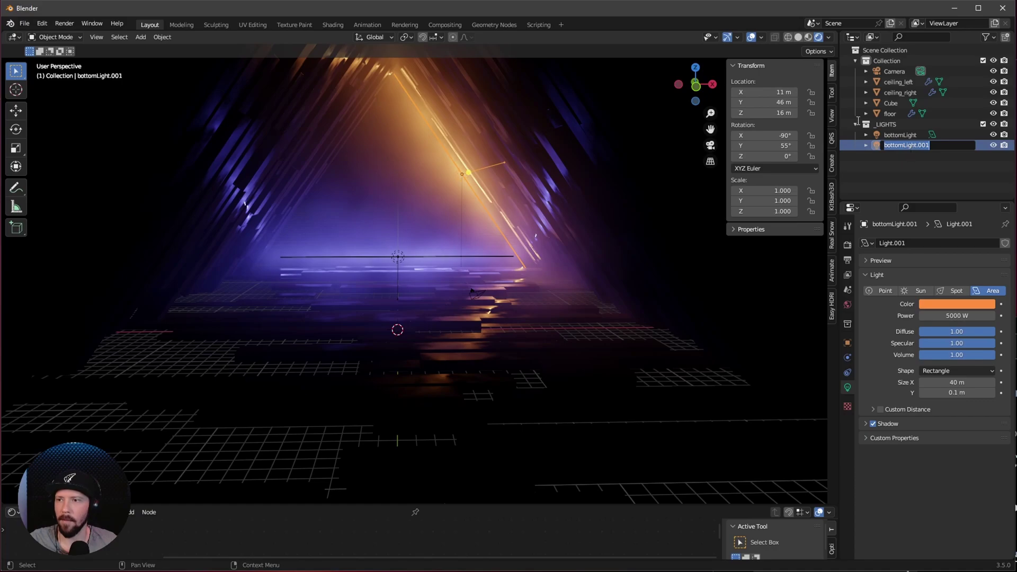
{"action": "type", "text": "bottomUpperRight"}
{"action": "key", "text": "Return"}
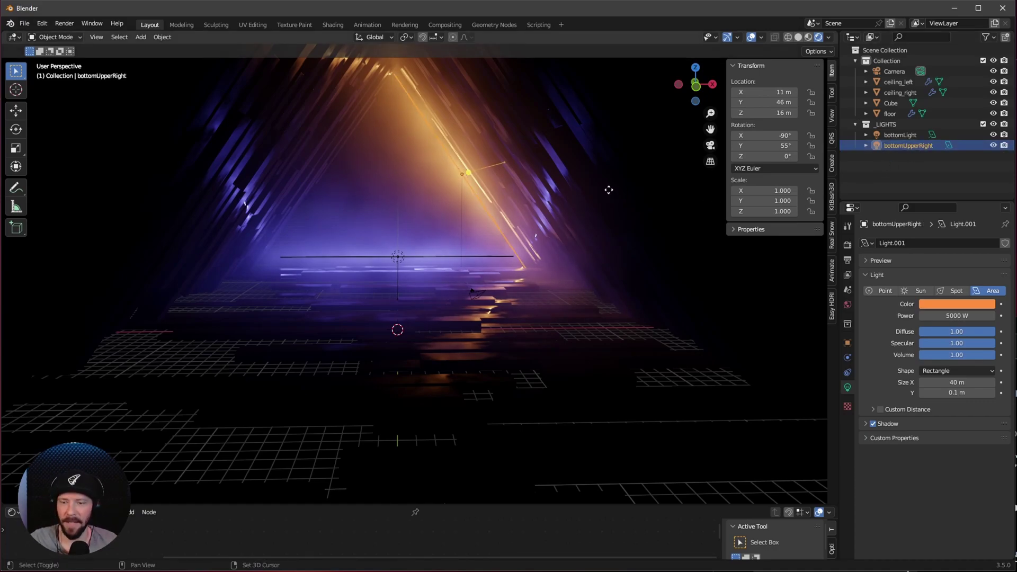
Duplicate bottomUpperRight in place and rename the copy bottomUpperLeft.
{"action": "key", "text": "shift+d"}
{"action": "right_click", "coordinate": [676, 183]}
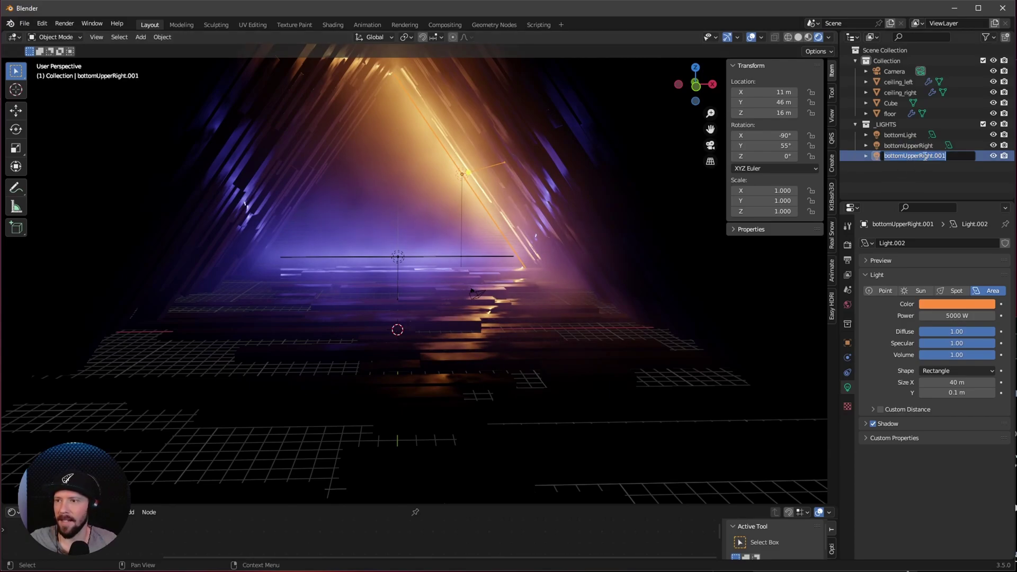
{"action": "left_click", "coordinate": [923, 156]}
{"action": "type", "text": "Left"}
{"action": "key", "text": "Delete"}
{"action": "key", "text": "Delete"}
{"action": "key", "text": "Delete"}
{"action": "key", "text": "Delete"}
{"action": "key", "text": "Delete"}
{"action": "key", "text": "Delete"}
{"action": "key", "text": "Delete"}
{"action": "key", "text": "Delete"}
{"action": "key", "text": "Delete"}
{"action": "key", "text": "Return"}
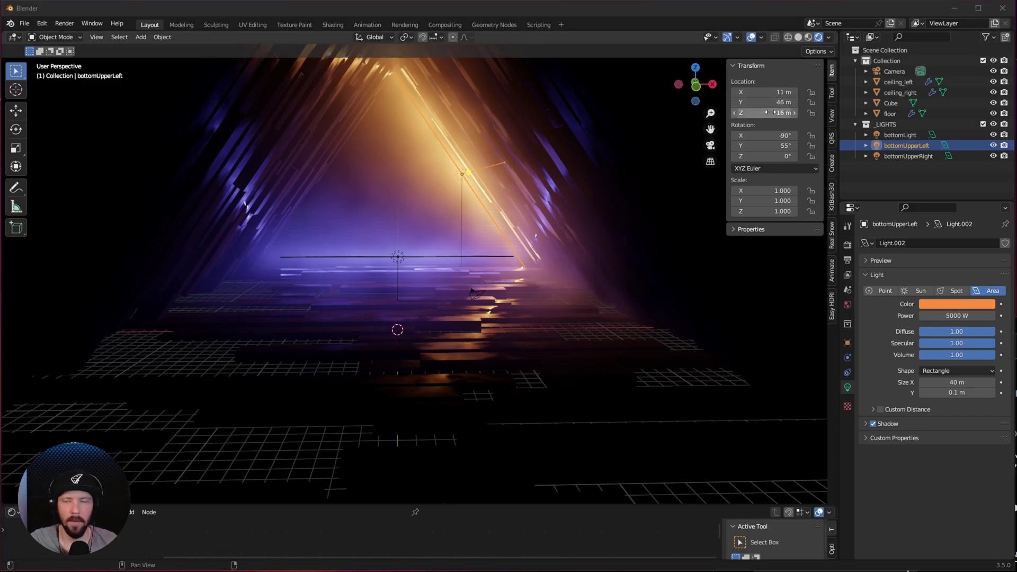
Set bottomUpperLeft's X location to -11 m and Y rotation to -55°, and hide the viewport overlays.
{"action": "left_click", "coordinate": [762, 92]}
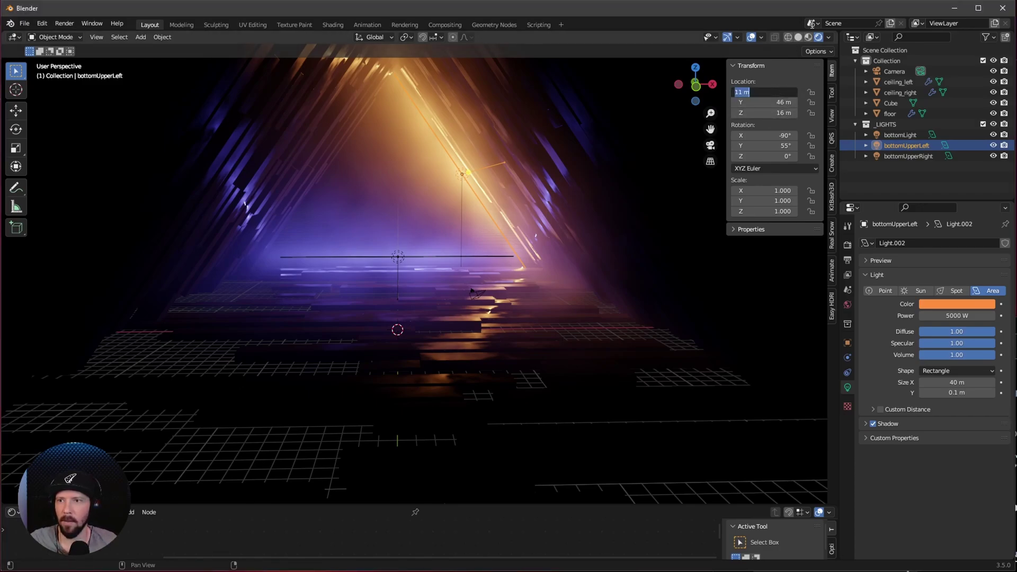
{"action": "key", "text": "Home"}
{"action": "type", "text": "-"}
{"action": "key", "text": "Return"}
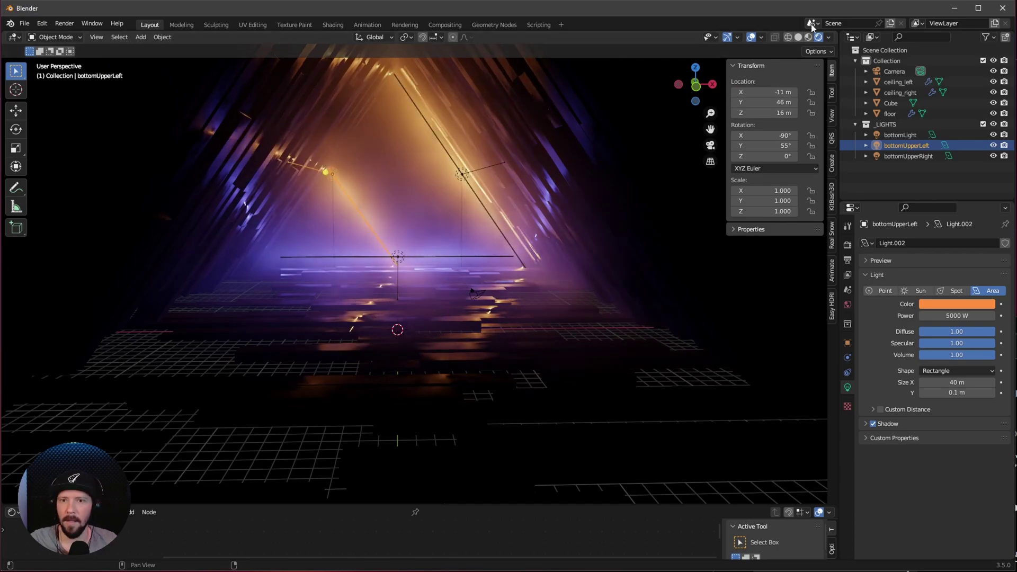
{"action": "left_click", "coordinate": [776, 146]}
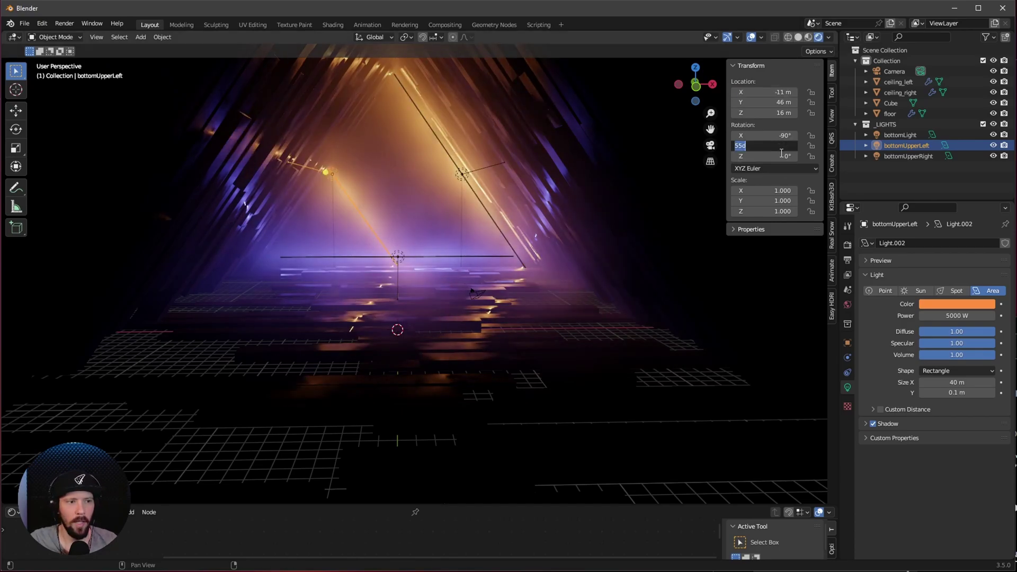
{"action": "type", "text": "-55"}
{"action": "key", "text": "Return"}
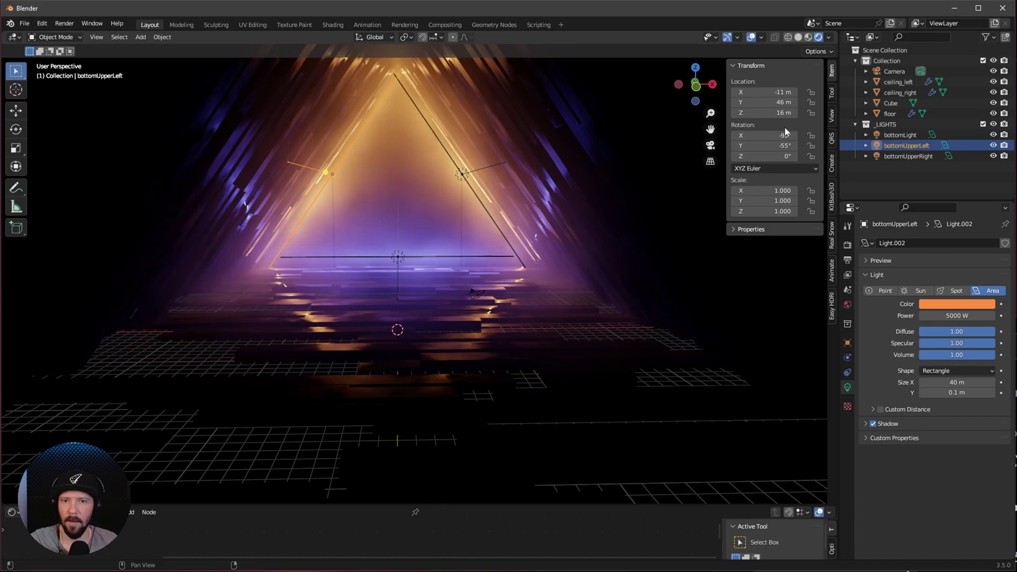
{"action": "key", "text": "shift+alt+z"}
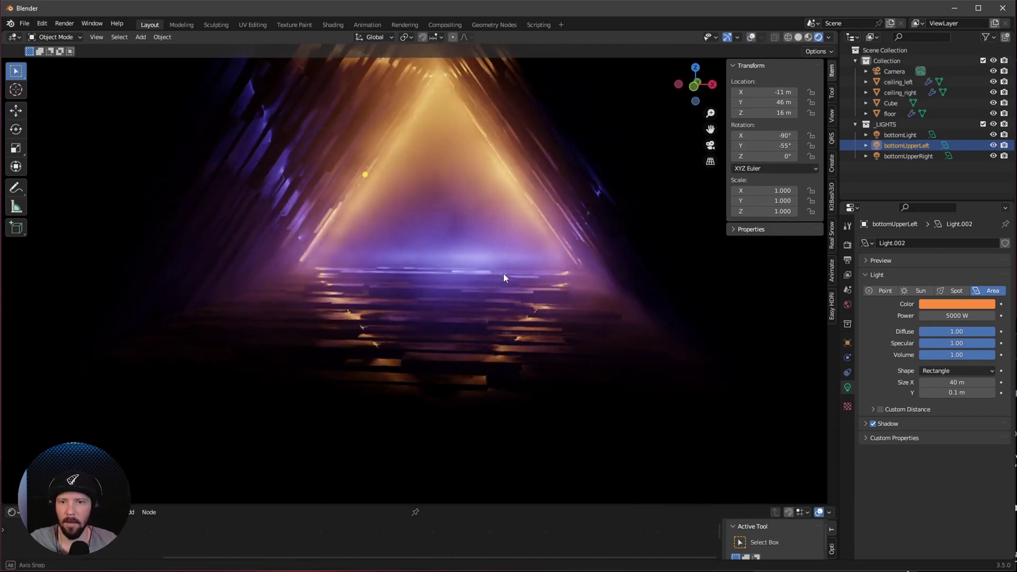
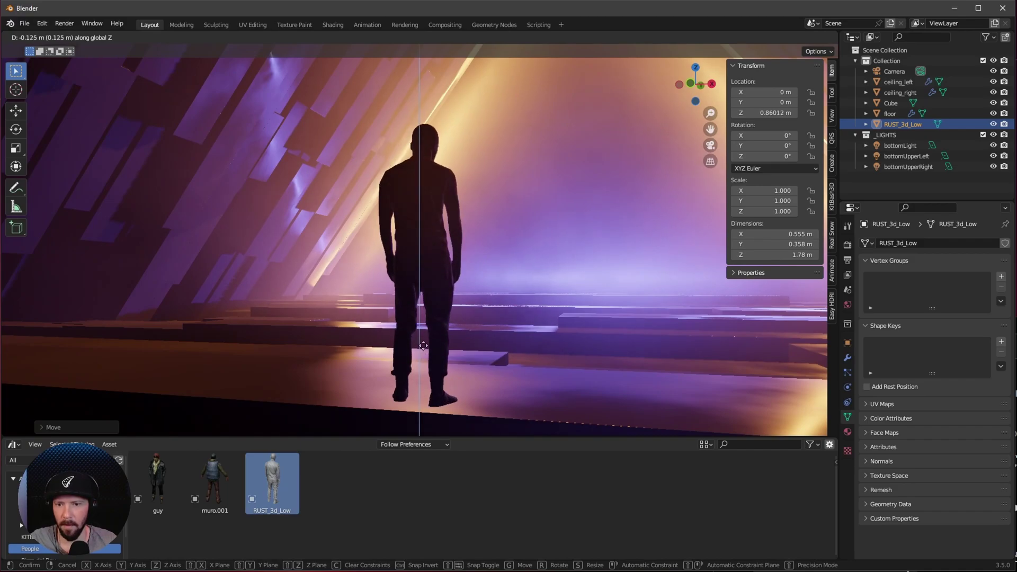
Place the RUST_3d_Low figure on the floor slabs at a Z location of about 0.867 m and view it within the corridor.
{"action": "left_click", "coordinate": [425, 350]}
{"action": "middle_click_drag", "start_coordinate": [425, 350], "coordinate": [469, 307]}
{"action": "scroll", "coordinate": [469, 307], "scroll_direction": "down", "scroll_amount": 6}
{"action": "scroll", "coordinate": [469, 244], "scroll_direction": "up", "scroll_amount": 3}
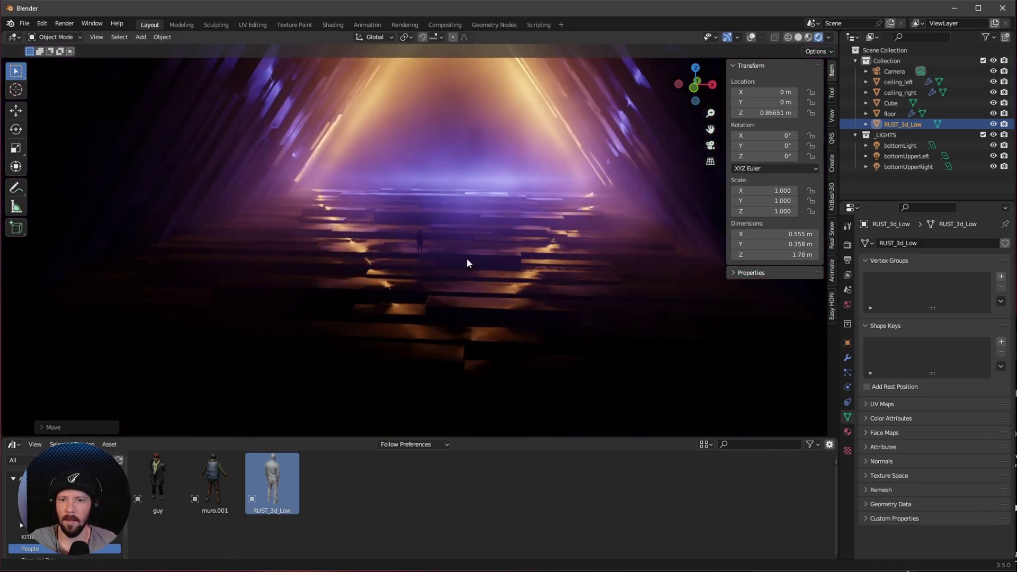
{"action": "scroll", "coordinate": [457, 308], "scroll_direction": "up", "scroll_amount": 2}
{"action": "scroll", "coordinate": [467, 312], "scroll_direction": "down", "scroll_amount": 2}
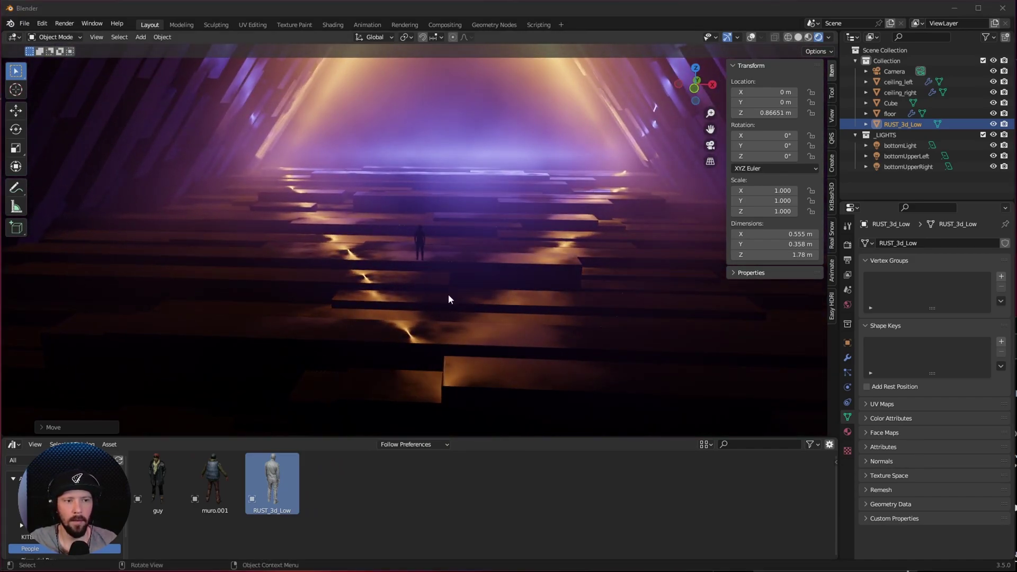
Add a Reflection Plane light probe at the scene origin.
{"action": "key", "text": "ctrl+z"}
{"action": "key", "text": "shift+a"}
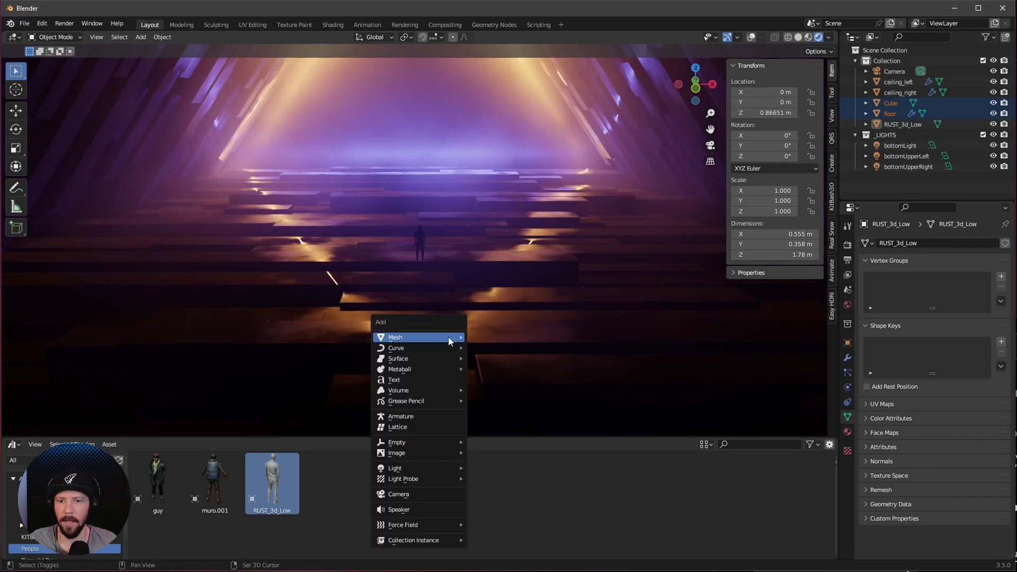
{"action": "mouse_move", "coordinate": [431, 445]}
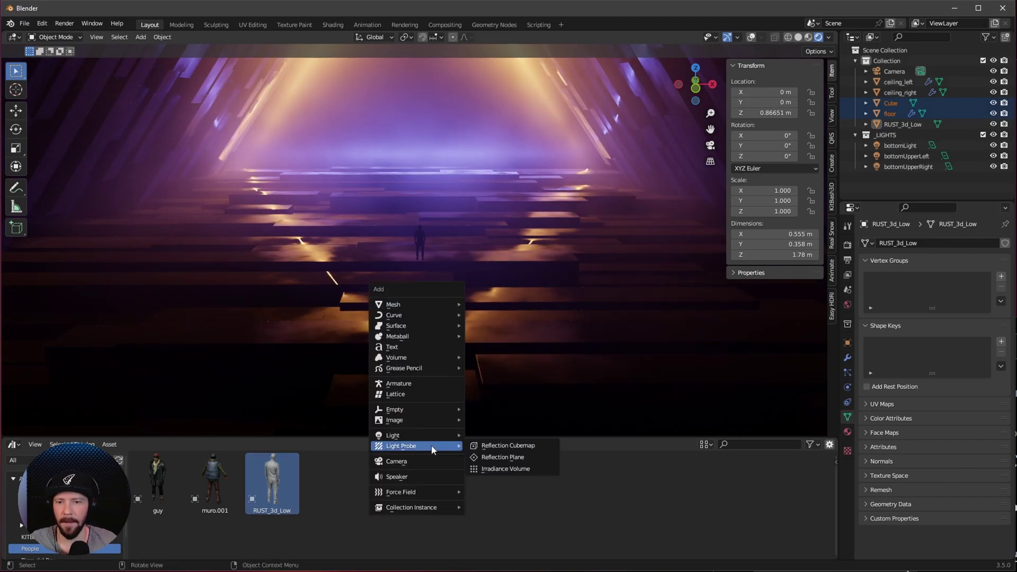
{"action": "left_click", "coordinate": [522, 458]}
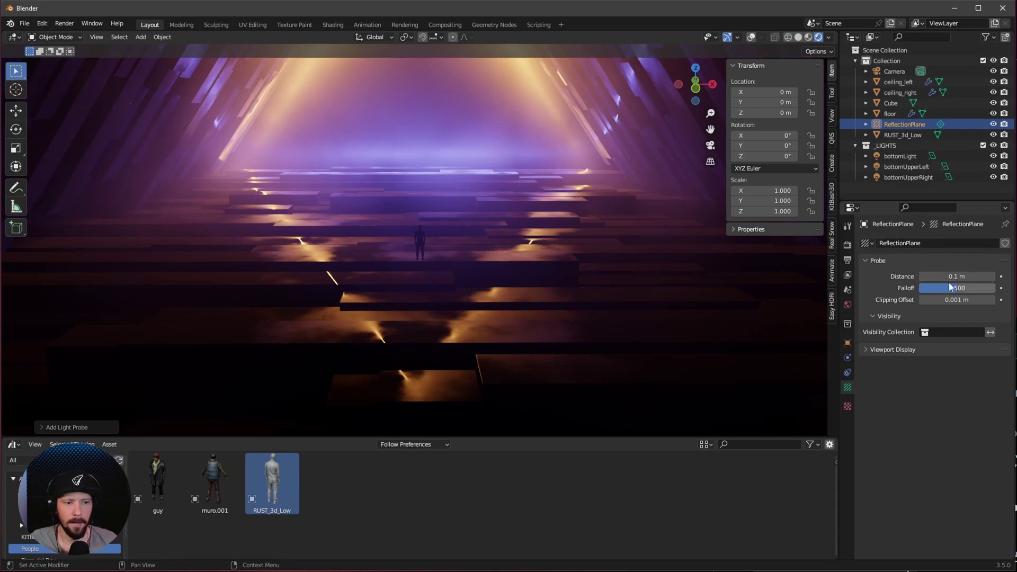
Show the viewport overlays and set the reflection plane's distance to 15 m and its falloff to 0.
{"action": "left_click_drag", "start_coordinate": [953, 276], "coordinate": [968, 276]}
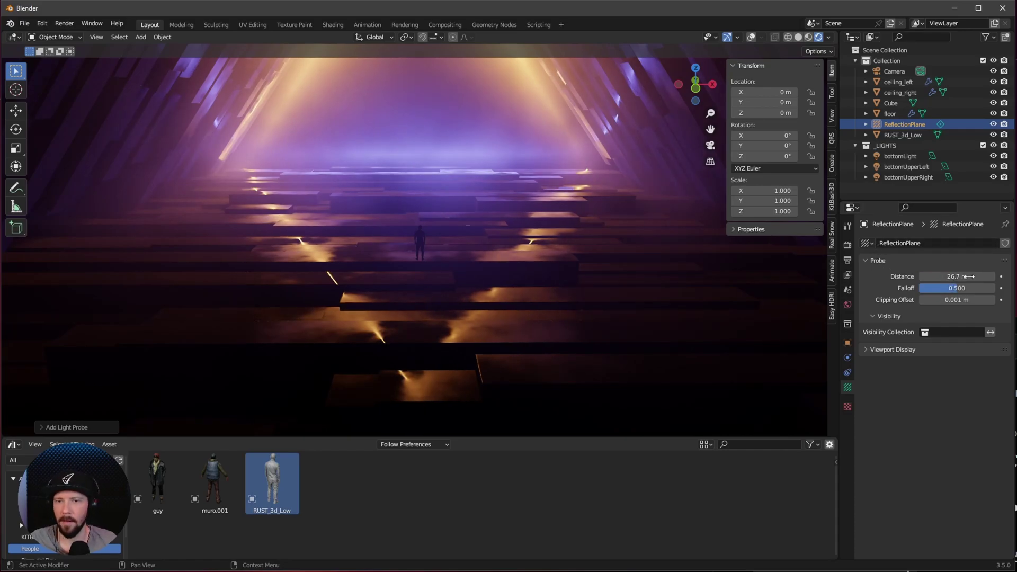
{"action": "left_click", "coordinate": [751, 36]}
{"action": "key", "text": "g"}
{"action": "left_click", "coordinate": [572, 283]}
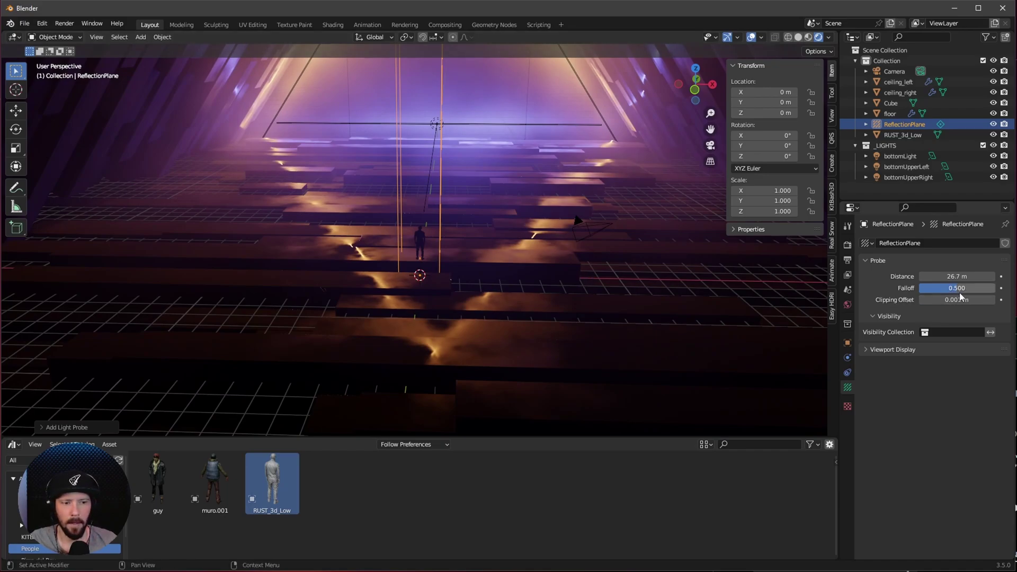
{"action": "left_click_drag", "start_coordinate": [958, 292], "coordinate": [931, 288]}
{"action": "double_click", "coordinate": [956, 276]}
{"action": "type", "text": "15"}
{"action": "key", "text": "Return"}
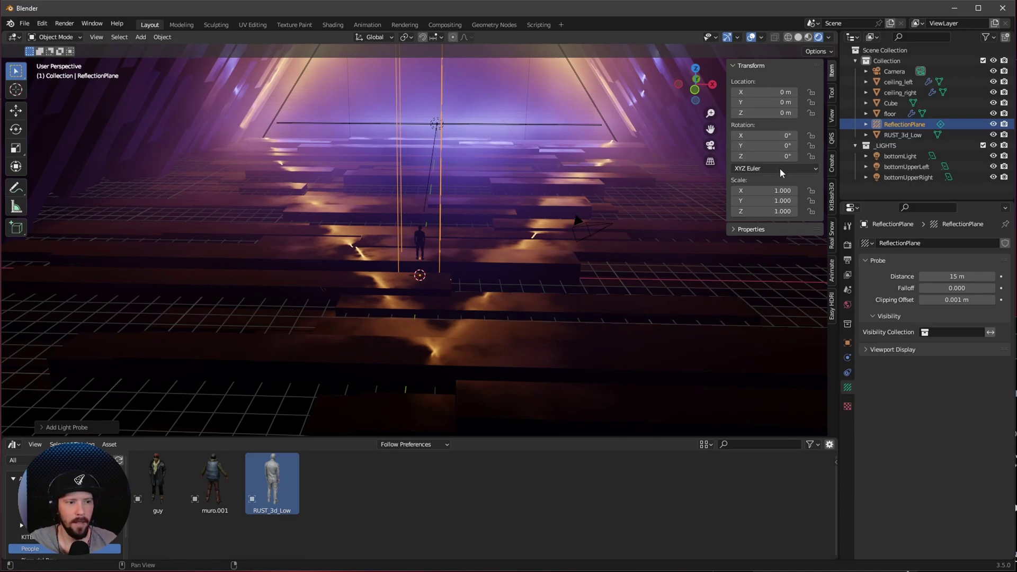
Scale the reflection plane to 45 on all three axes.
{"action": "left_click_drag", "start_coordinate": [776, 190], "coordinate": [778, 223]}
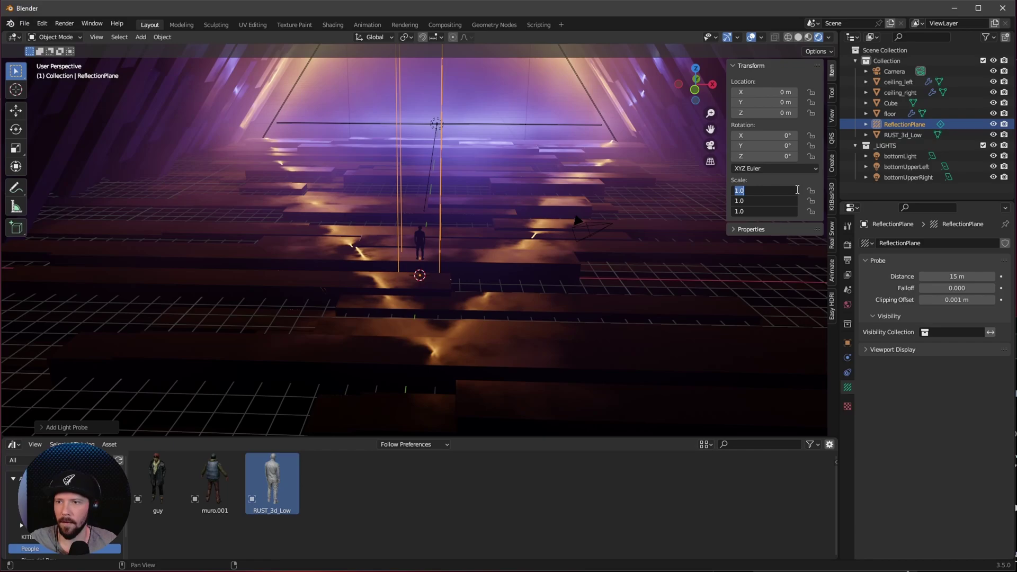
{"action": "type", "text": "45"}
{"action": "key", "text": "Return"}
Turn on the reflection plane's preview plane and check it with the viewport overlays visible.
{"action": "left_click", "coordinate": [892, 350]}
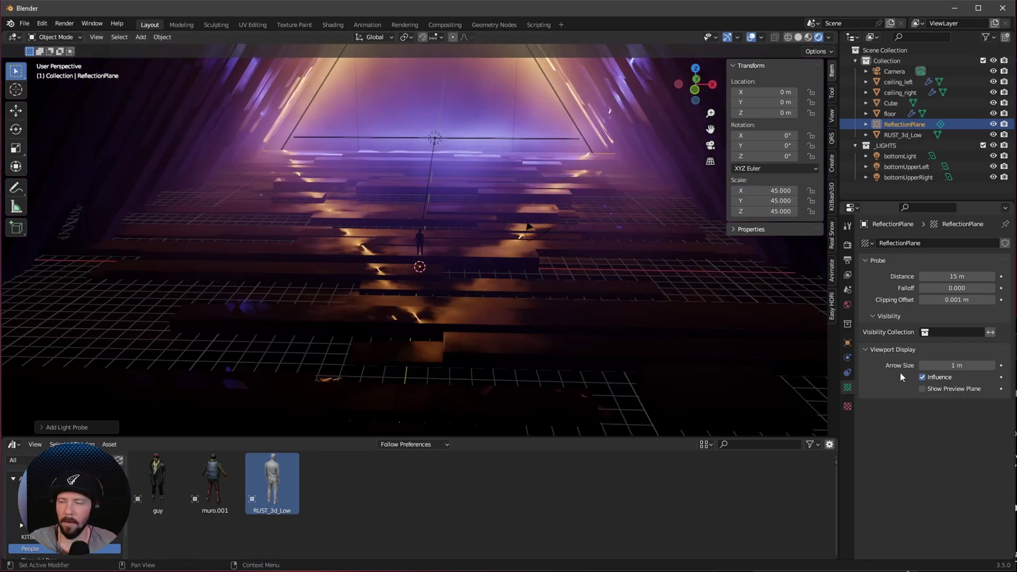
{"action": "left_click", "coordinate": [922, 388]}
{"action": "left_click", "coordinate": [750, 37]}
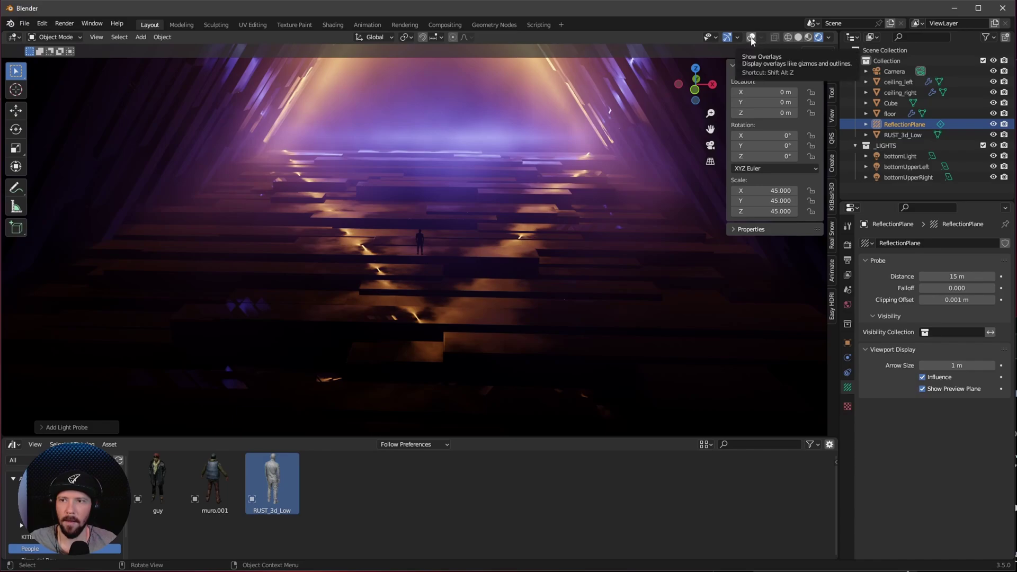
{"action": "left_click", "coordinate": [751, 38]}
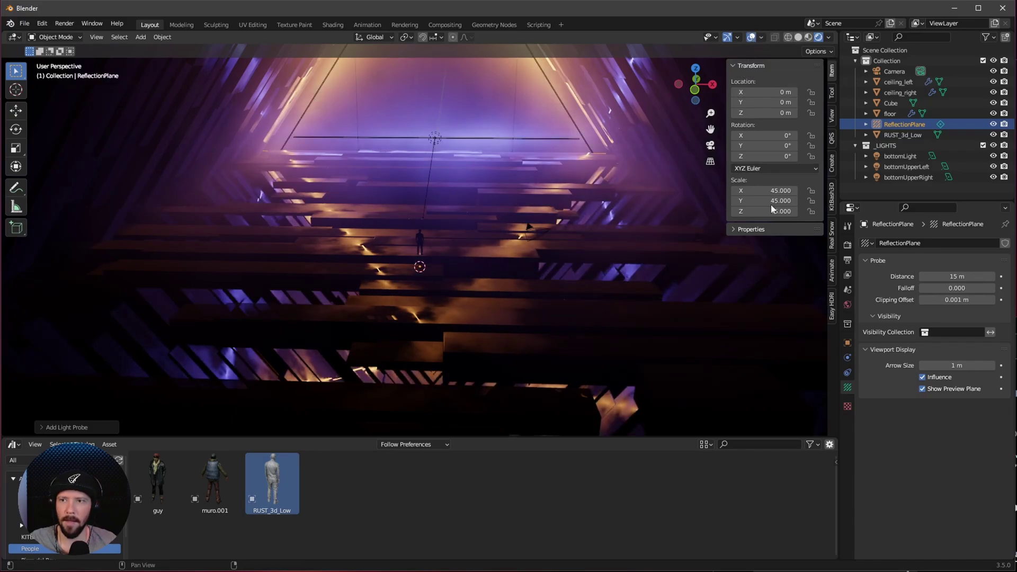
{"action": "left_click", "coordinate": [923, 388]}
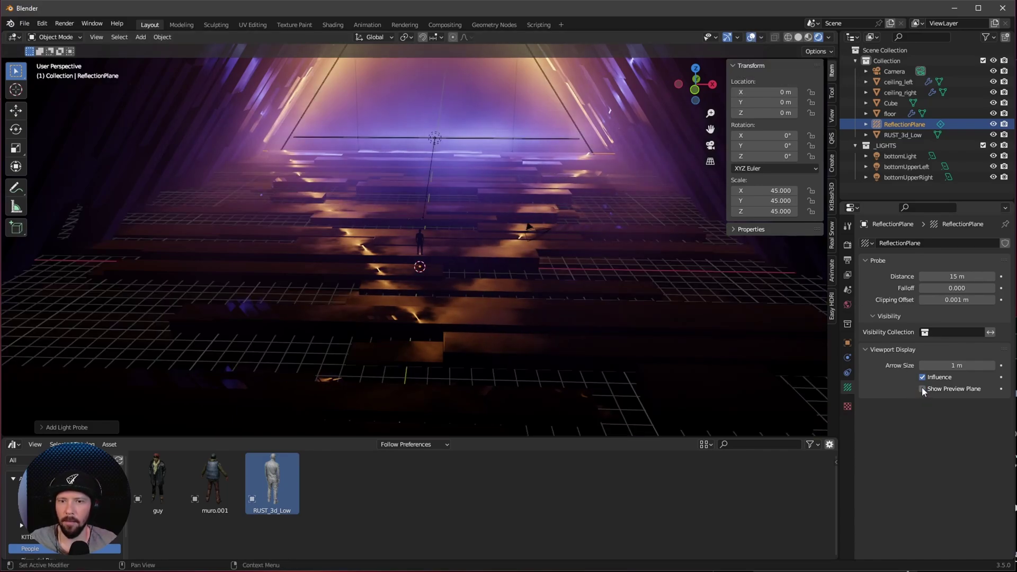
{"action": "left_click", "coordinate": [922, 388]}
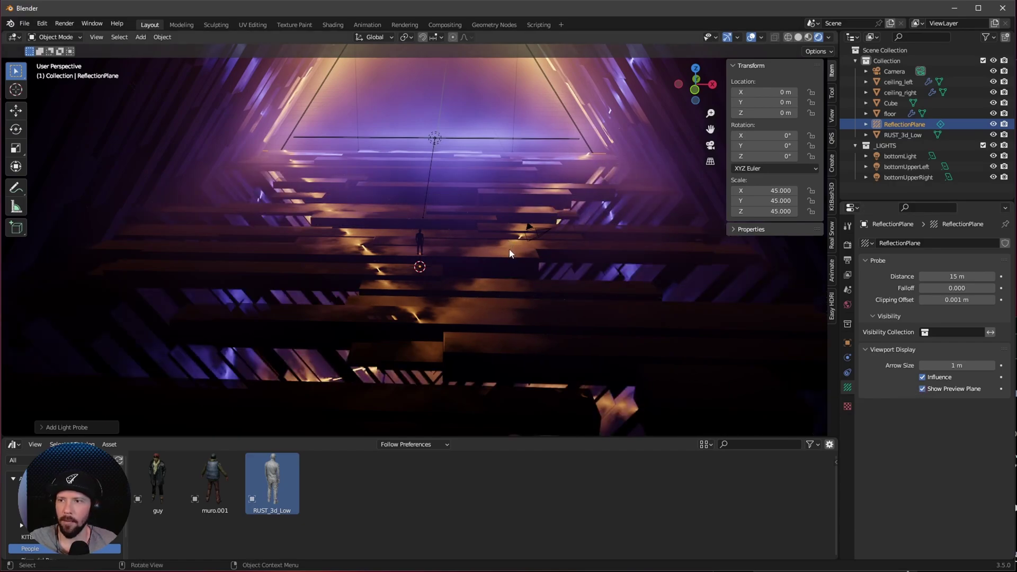
Raise the reflection plane to a Z location of about 0.879 m, turn off its preview plane and compare the scene without it.
{"action": "key", "text": "g"}
{"action": "key", "text": "z"}
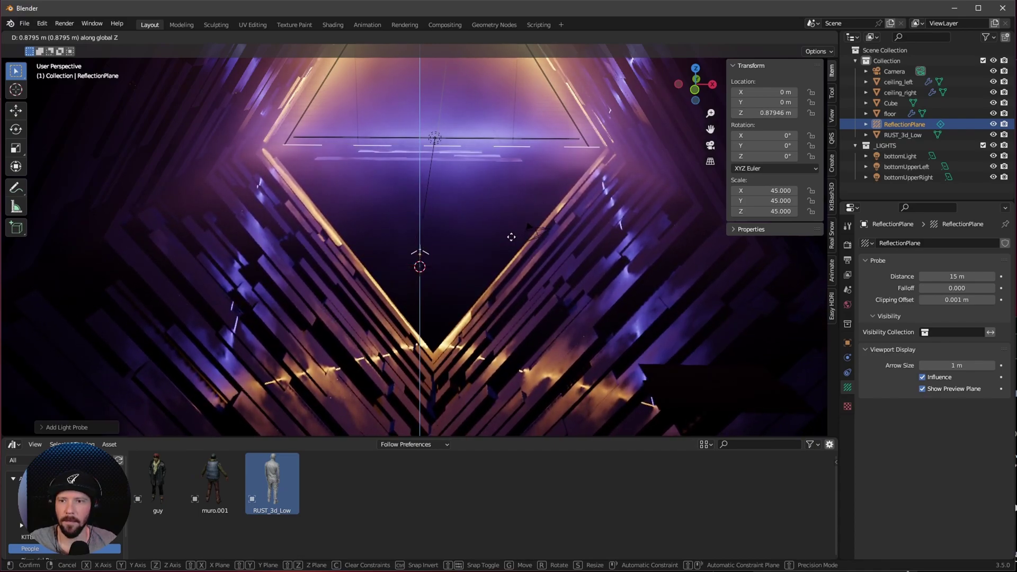
{"action": "left_click", "coordinate": [512, 241]}
{"action": "left_click", "coordinate": [922, 389]}
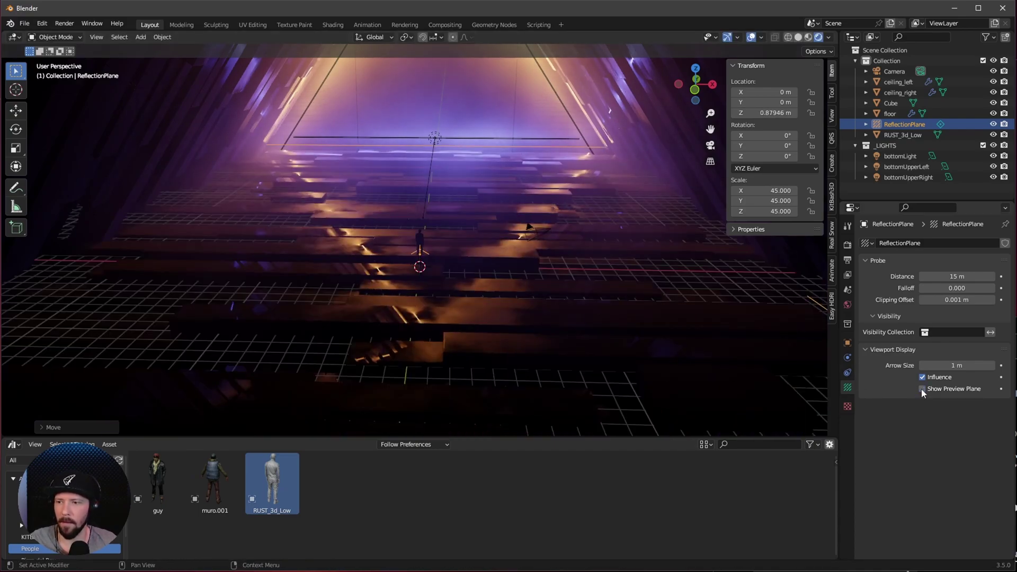
{"action": "left_click", "coordinate": [993, 125]}
{"action": "left_click", "coordinate": [993, 125]}
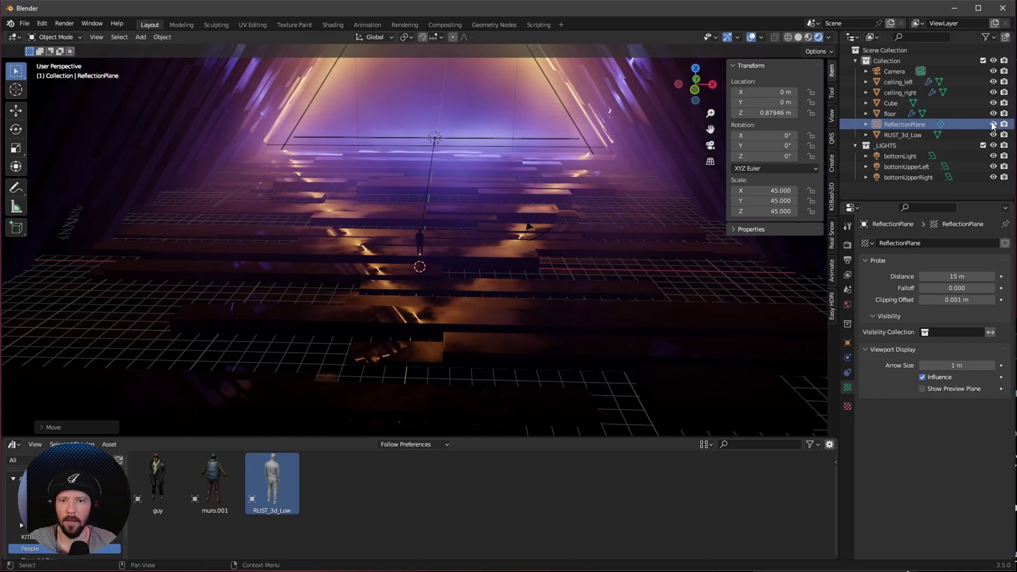
{"action": "key", "text": "z"}
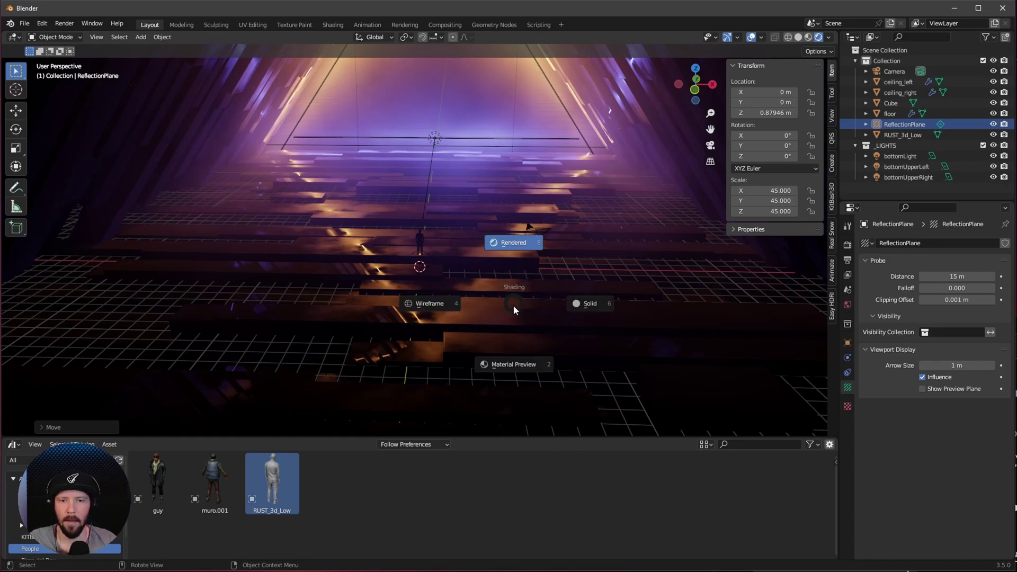
{"action": "key", "text": "Escape"}
{"action": "key", "text": "g"}
{"action": "key", "text": "z"}
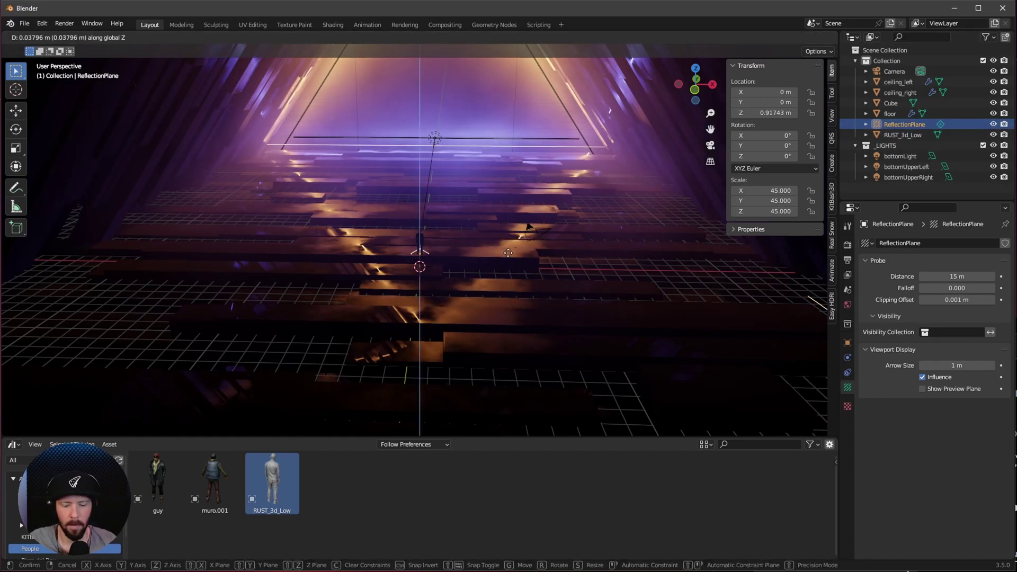
{"action": "right_click", "coordinate": [510, 249]}
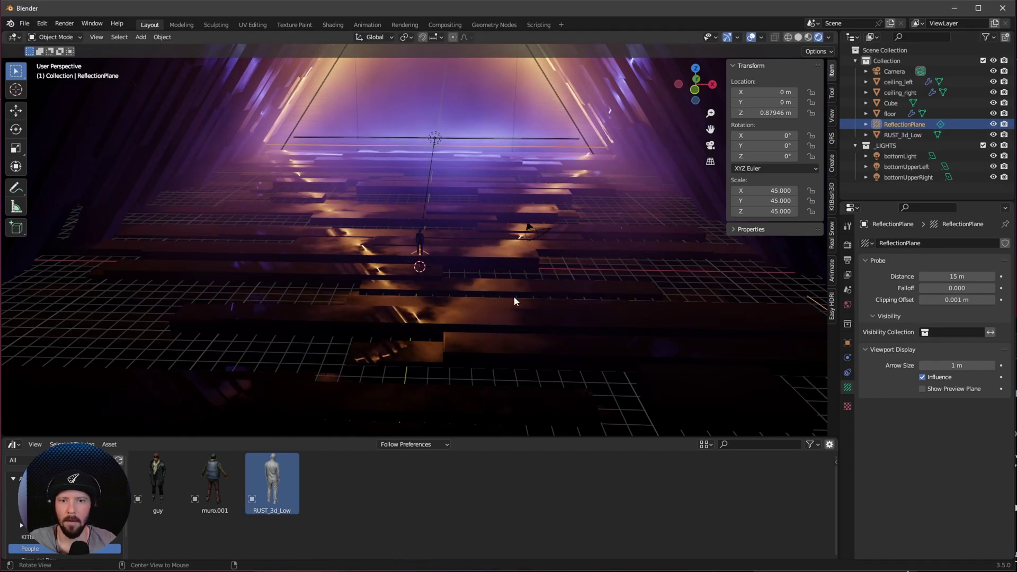
Look through the scene camera and set its location to X 0 m, Y -30.4 m and Z 6.5 m.
{"action": "mouse_move", "coordinate": [514, 300]}
{"action": "middle_mouse_down"}
{"action": "mouse_move", "coordinate": [515, 280]}
{"action": "mouse_move", "coordinate": [510, 300]}
{"action": "middle_mouse_up"}
{"action": "left_click", "coordinate": [551, 207]}
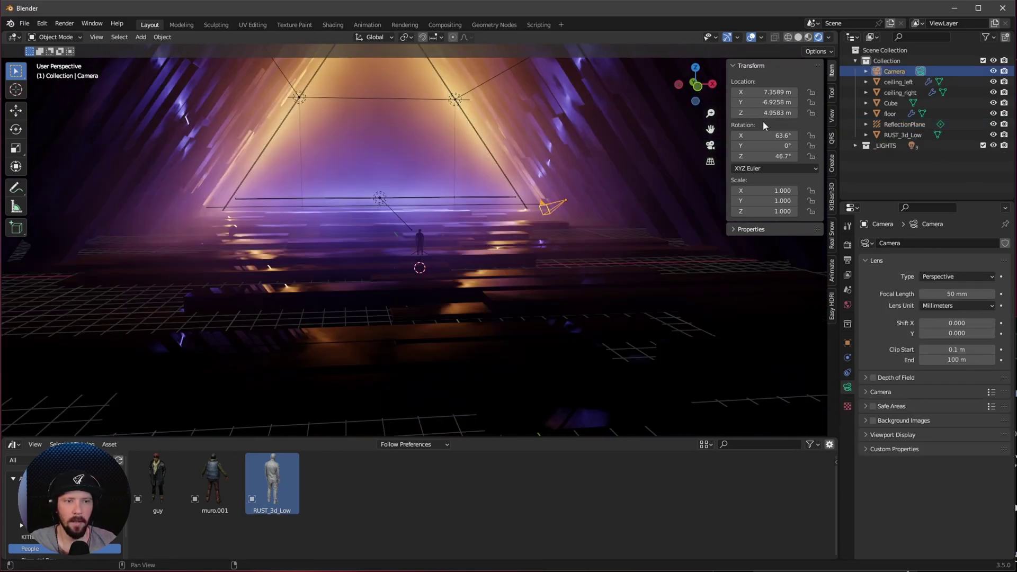
{"action": "key", "text": "KP_0"}
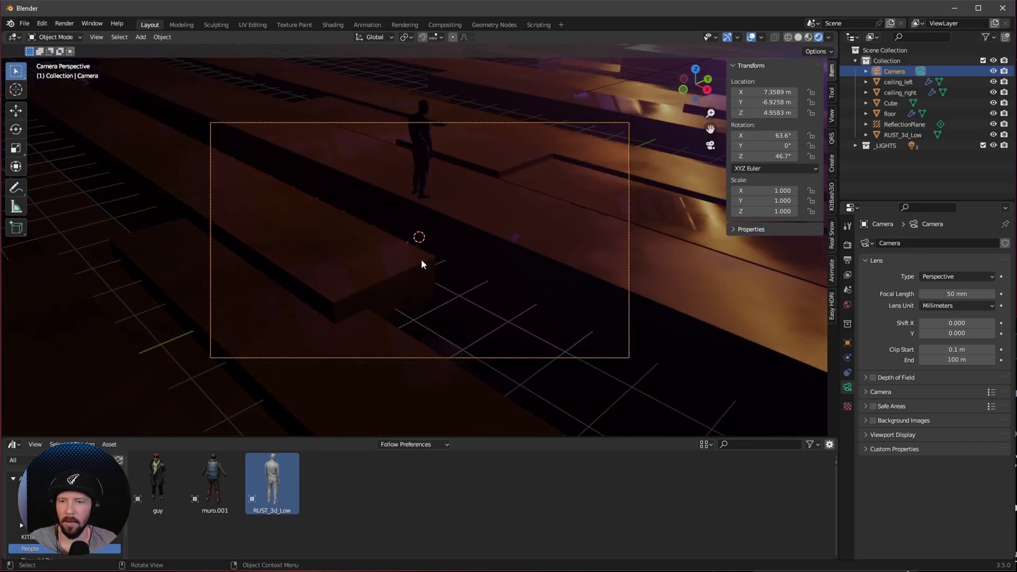
{"action": "left_click", "coordinate": [774, 91]}
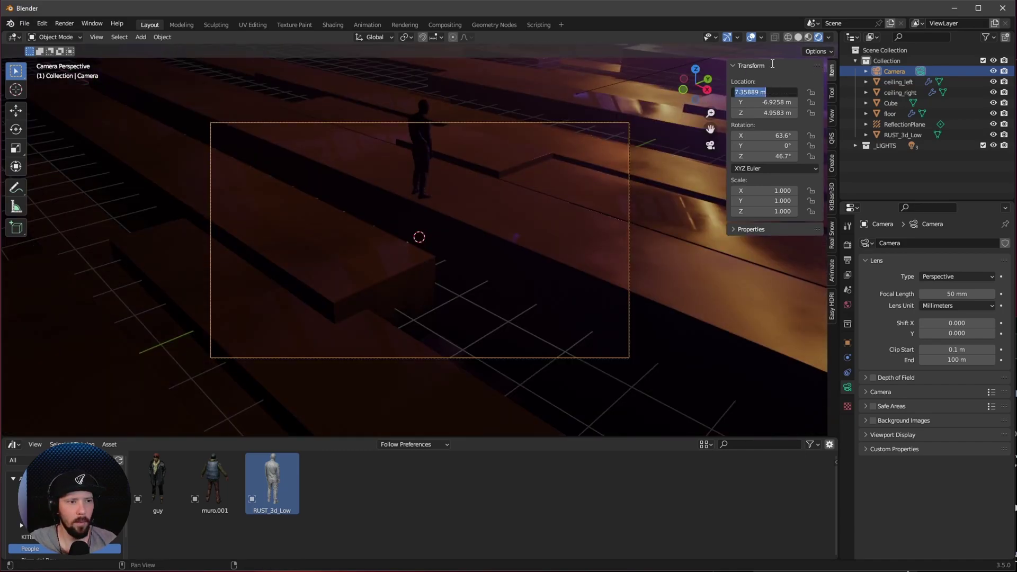
{"action": "type", "text": "0"}
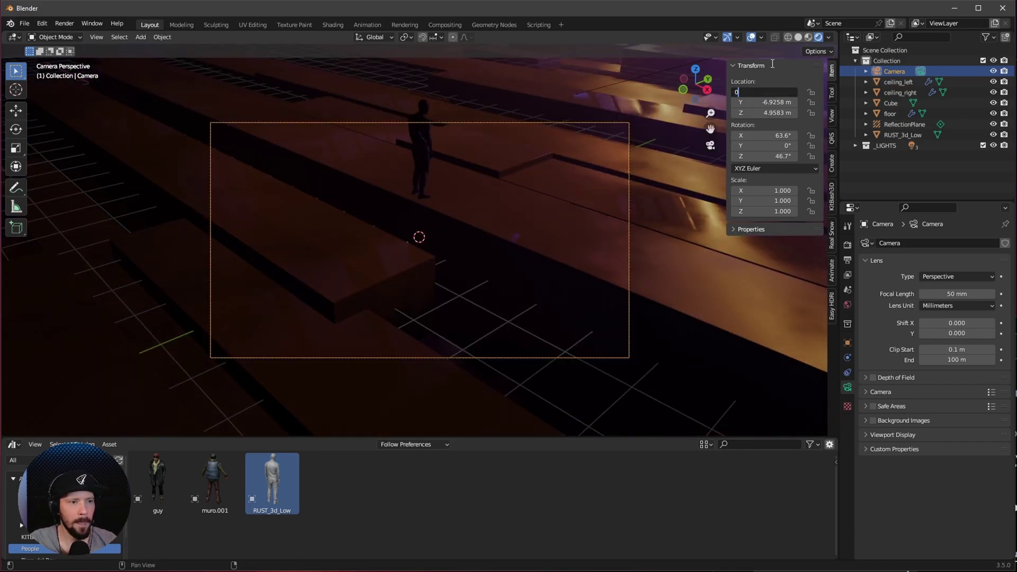
{"action": "key", "text": "Tab"}
{"action": "key", "text": "BackSpace"}
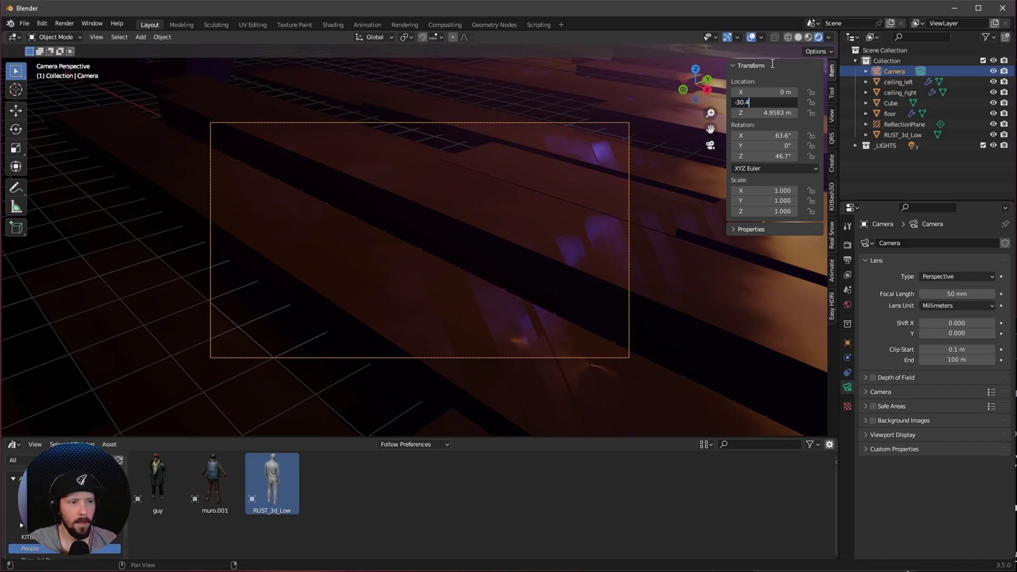
{"action": "key", "text": "Tab"}
{"action": "type", "text": "6."}
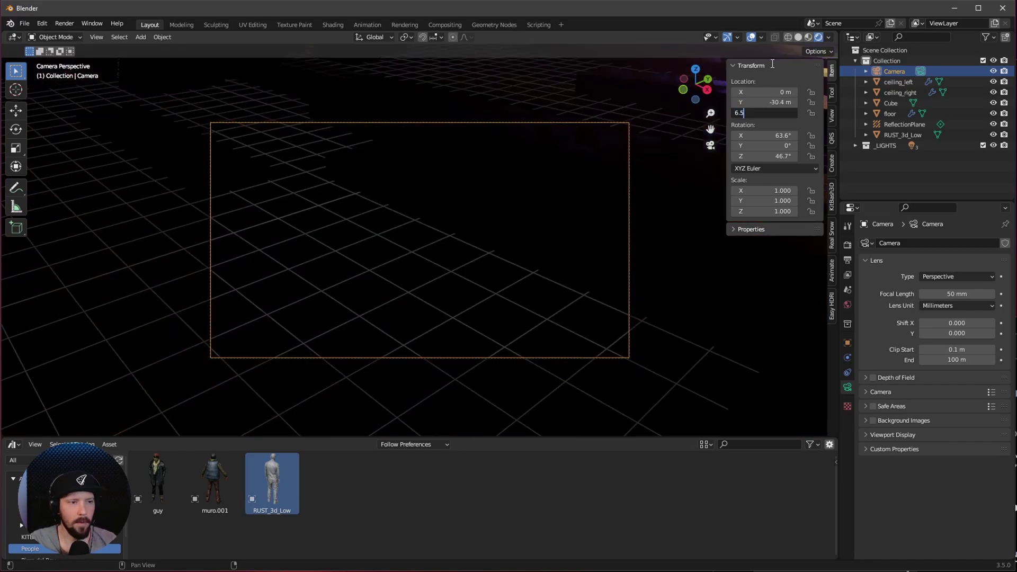
{"action": "type", "text": "5"}
{"action": "key", "text": "Return"}
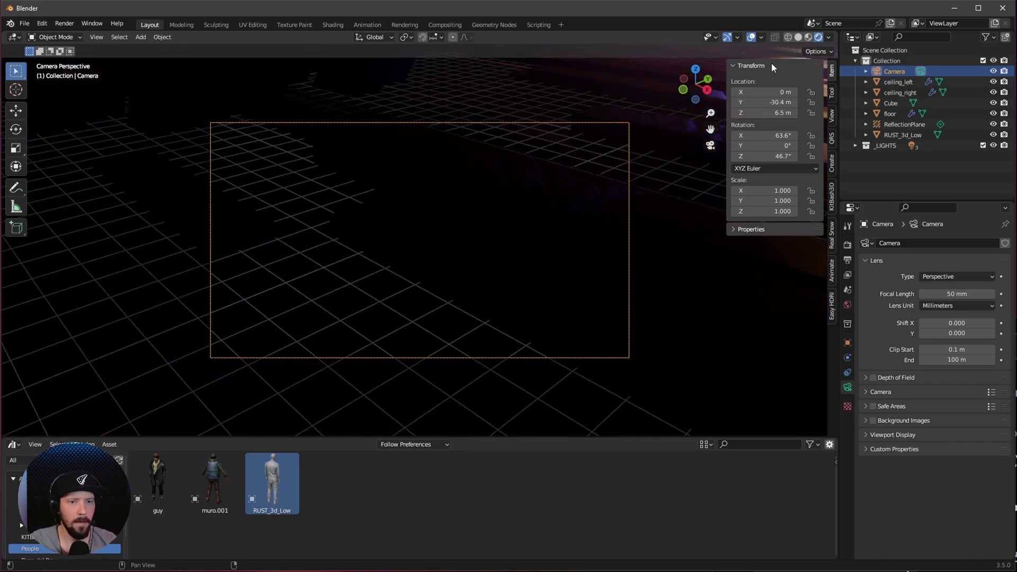
Set the camera's X rotation to 90° and its Z rotation to 0° to face down the corridor.
{"action": "double_click", "coordinate": [772, 135]}
{"action": "type", "text": "90"}
{"action": "key", "text": "Return"}
{"action": "double_click", "coordinate": [772, 157]}
{"action": "type", "text": "0"}
{"action": "key", "text": "Return"}
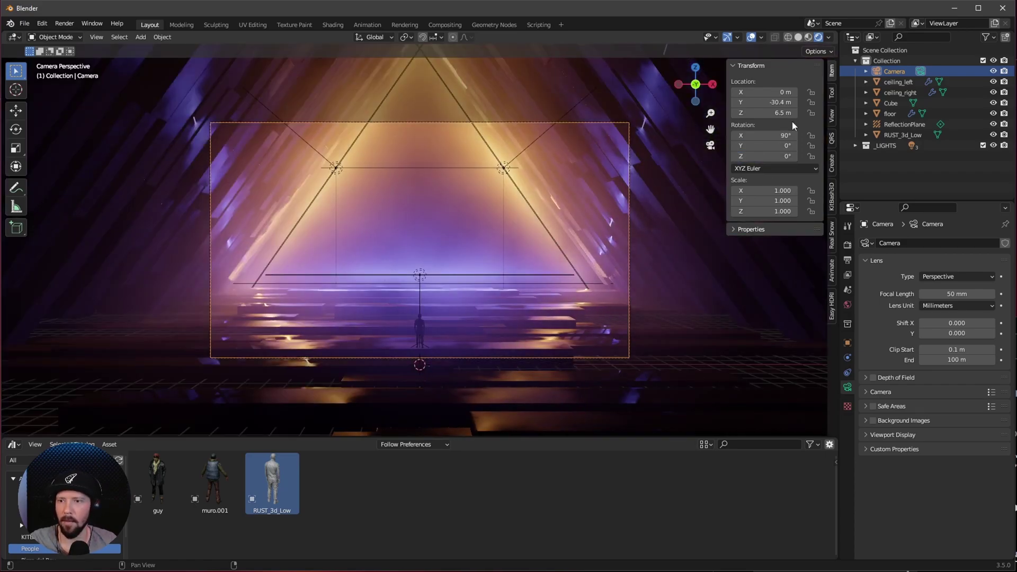
Set the camera's focal length to 19 mm.
{"action": "double_click", "coordinate": [959, 294]}
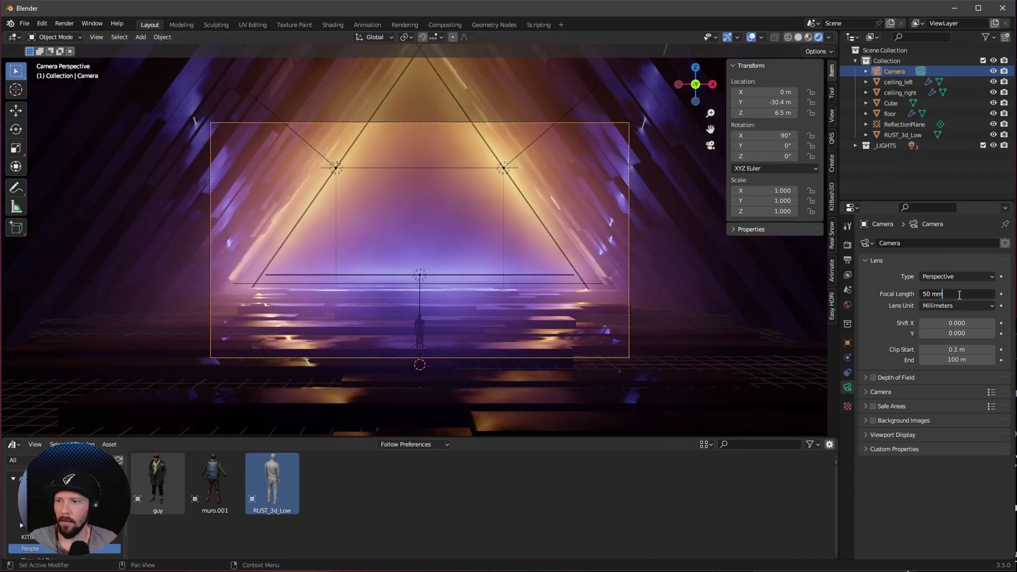
{"action": "key", "text": "ctrl+a"}
{"action": "type", "text": "19"}
{"action": "key", "text": "Return"}
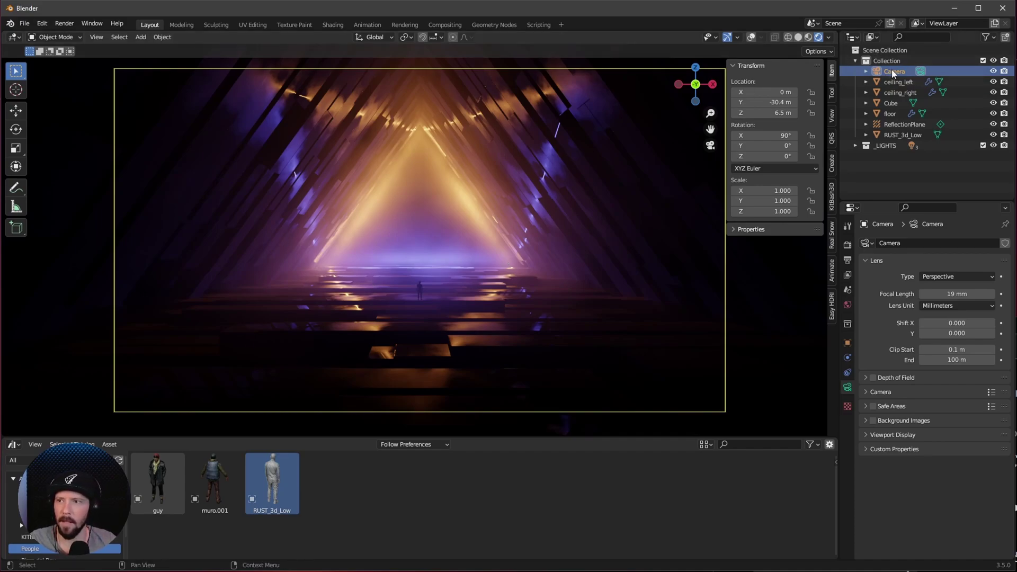
Duplicate the camera in place and make the copy the active scene camera.
{"action": "key", "text": "shift+d"}
{"action": "right_click", "coordinate": [515, 244]}
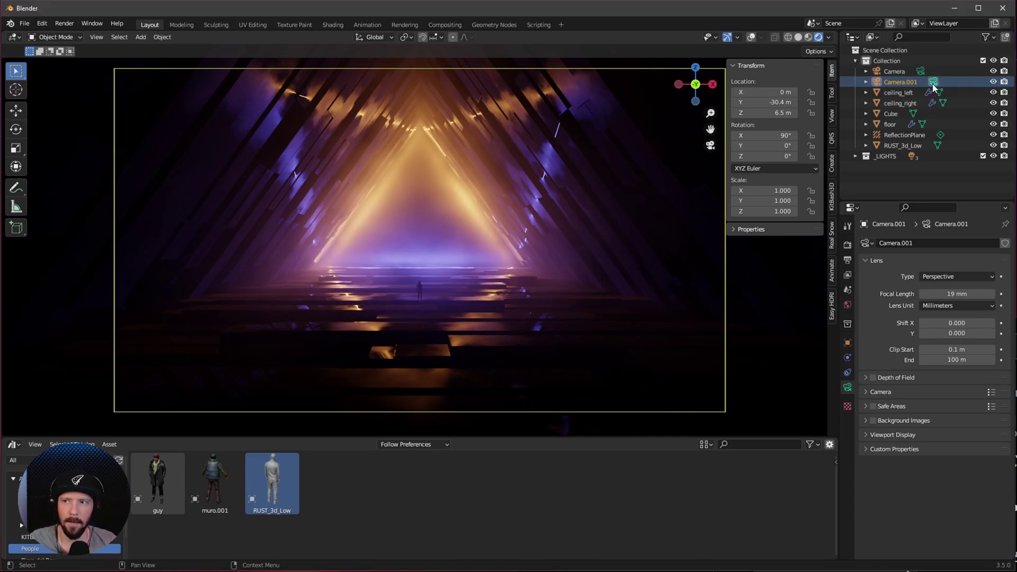
Set the duplicated camera's location to X 0.05 m, Y -11.4 m and Z 2.4 m.
{"action": "left_click", "coordinate": [778, 93]}
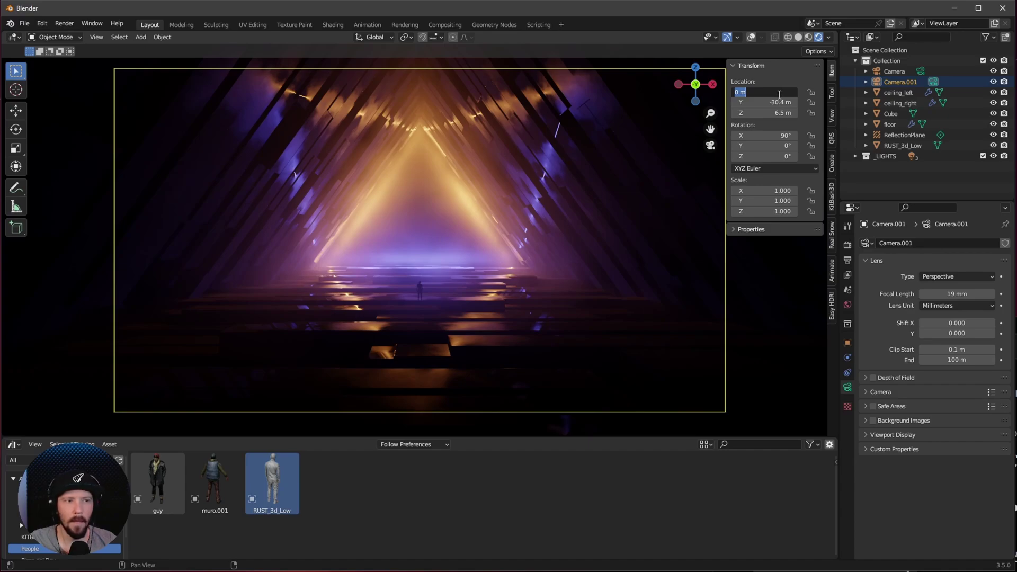
{"action": "key", "text": "BackSpace"}
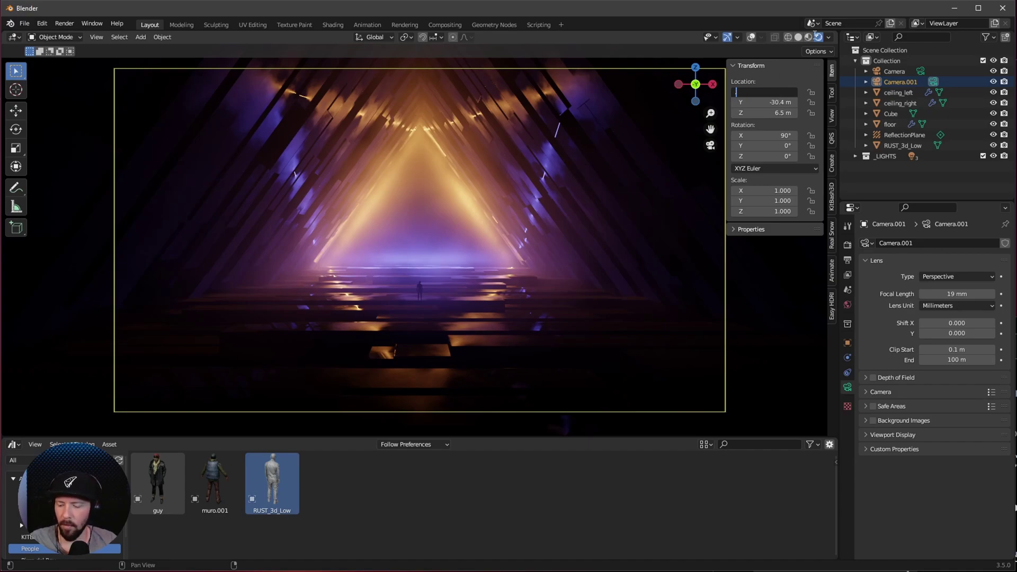
{"action": "type", "text": ".05"}
{"action": "key", "text": "Tab"}
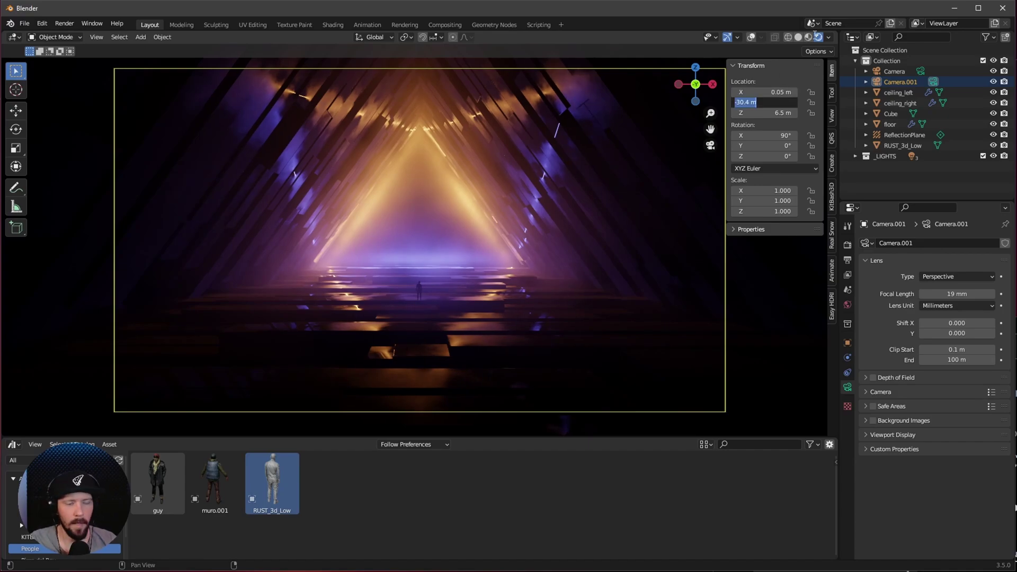
{"action": "type", "text": "-11.4"}
{"action": "key", "text": "Tab"}
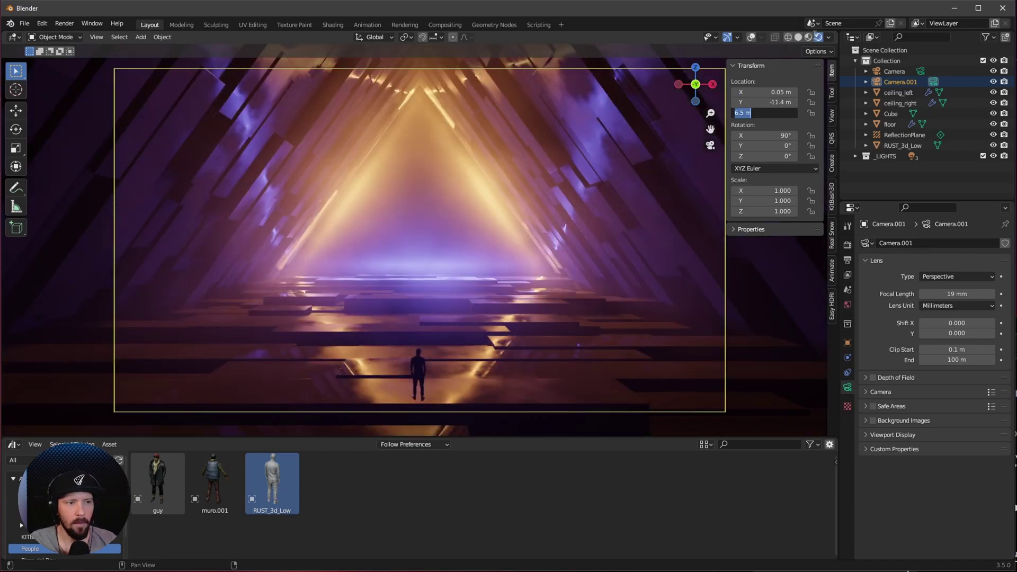
{"action": "type", "text": "2.4"}
{"action": "key", "text": "Tab"}
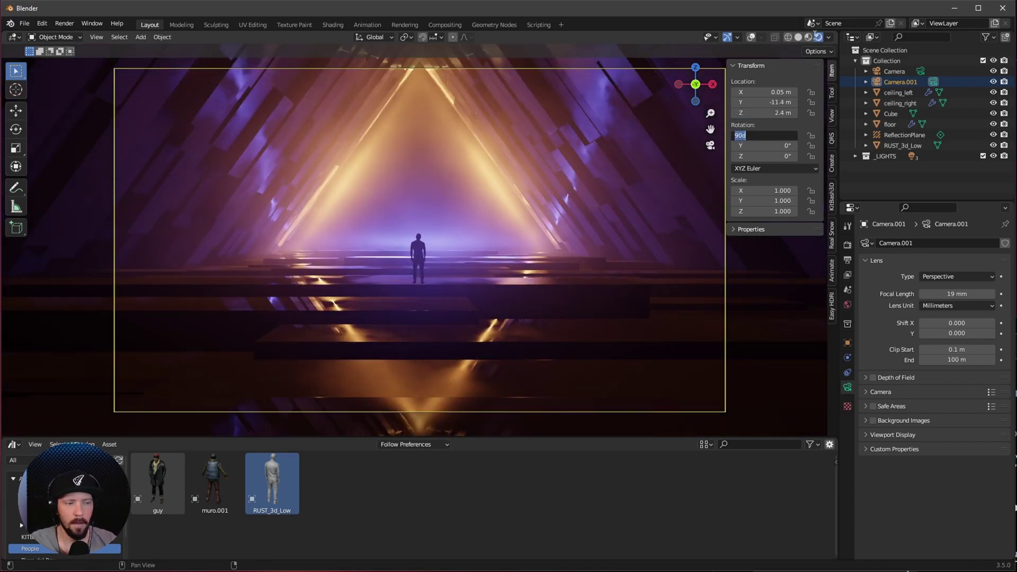
Set the duplicated camera's rotation to X 91.5°, Y -17° and Z -31° for a tilted shot of the figure.
{"action": "type", "text": "91."}
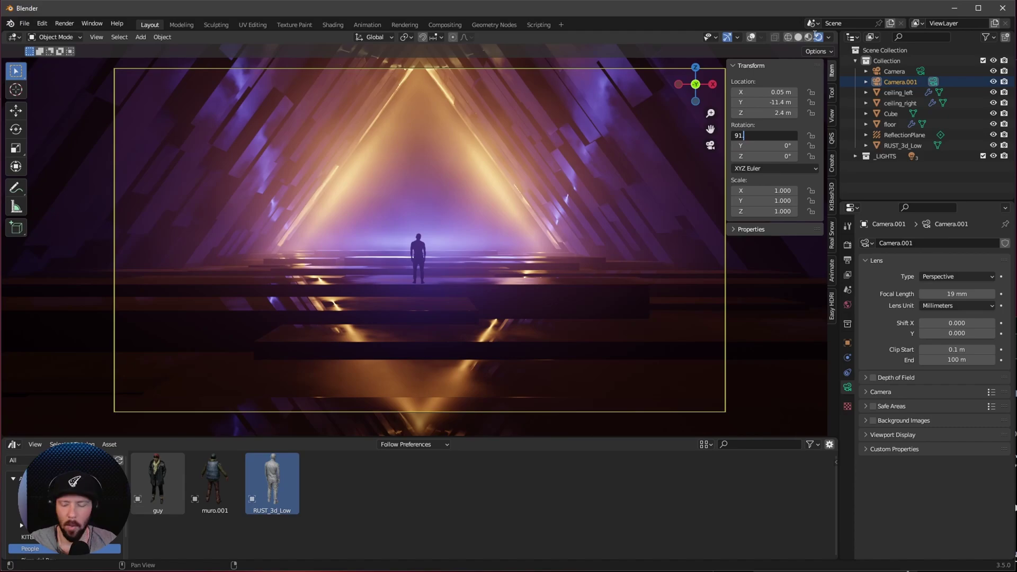
{"action": "type", "text": "5"}
{"action": "key", "text": "Tab"}
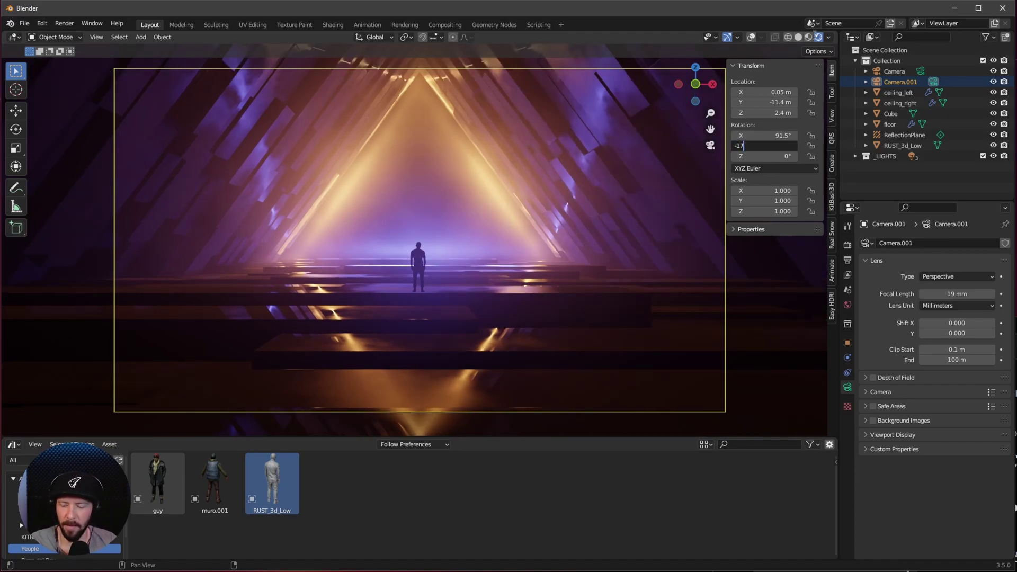
{"action": "key", "text": "Tab"}
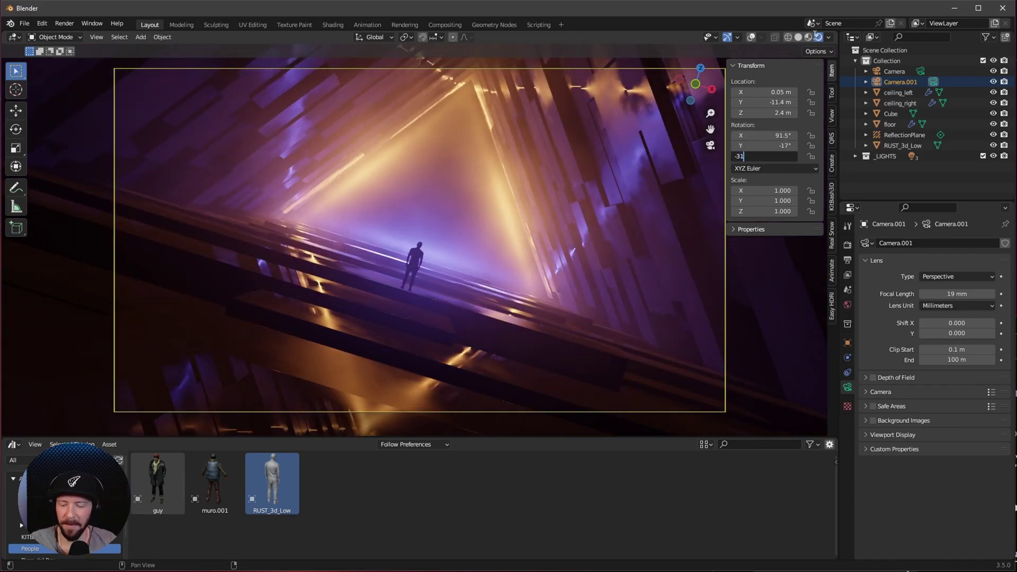
{"action": "key", "text": "Return"}
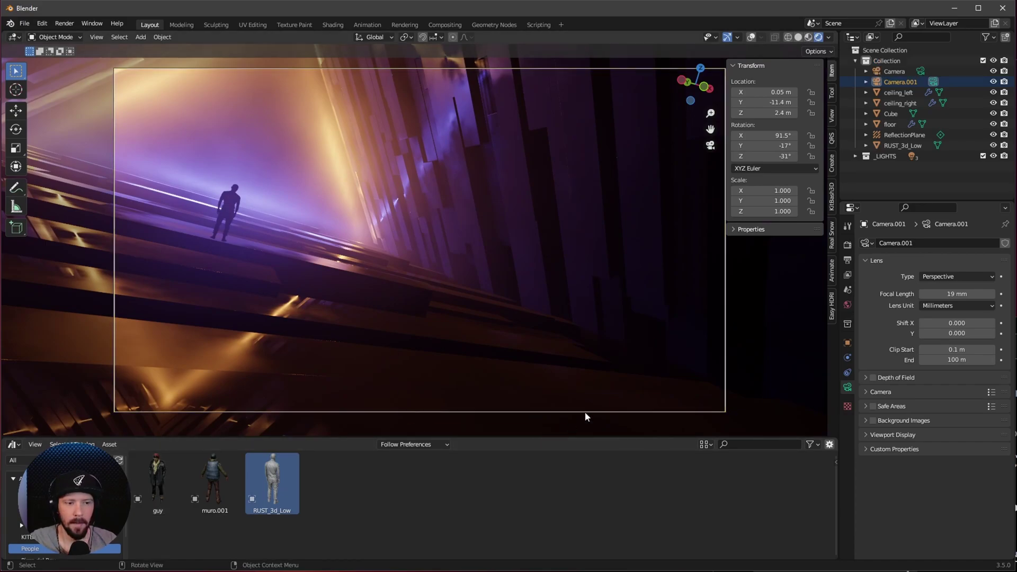
Set the duplicated camera's focal length to 11 mm.
{"action": "left_click", "coordinate": [945, 294]}
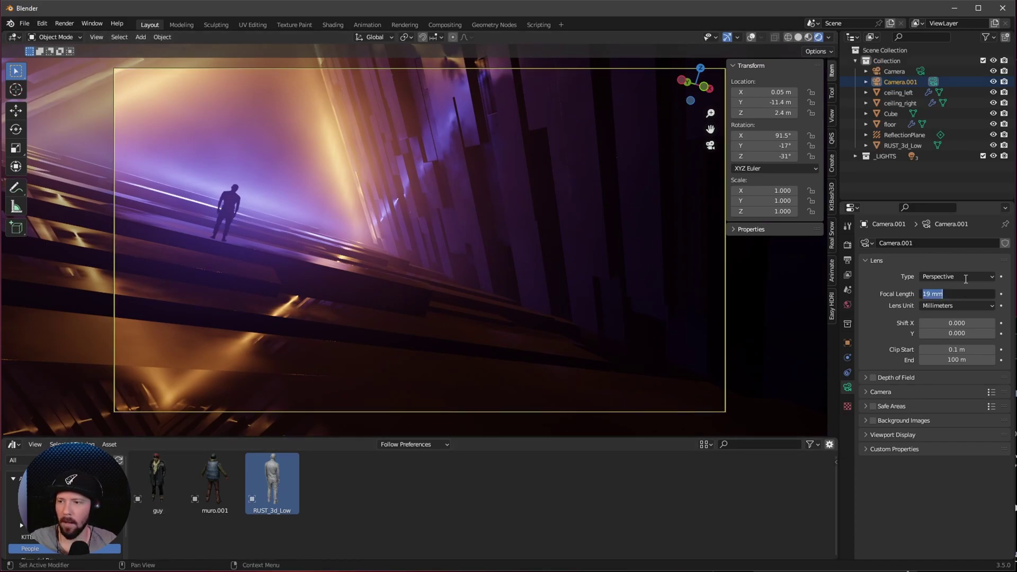
{"action": "type", "text": "11"}
{"action": "key", "text": "Return"}
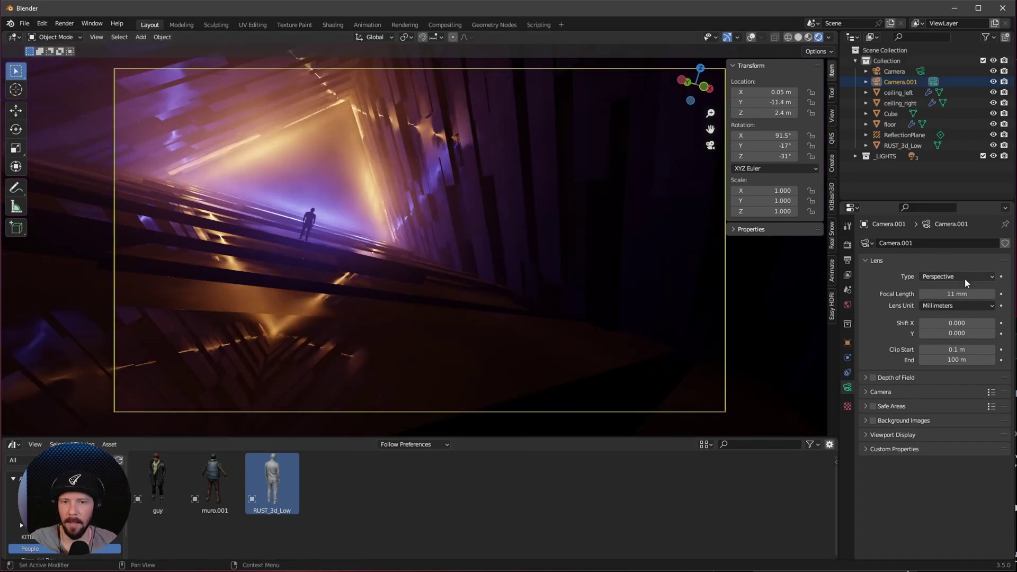
Set the duplicated camera's passepartout to 1.000 and fit the camera frame in the viewport.
{"action": "left_click", "coordinate": [867, 436]}
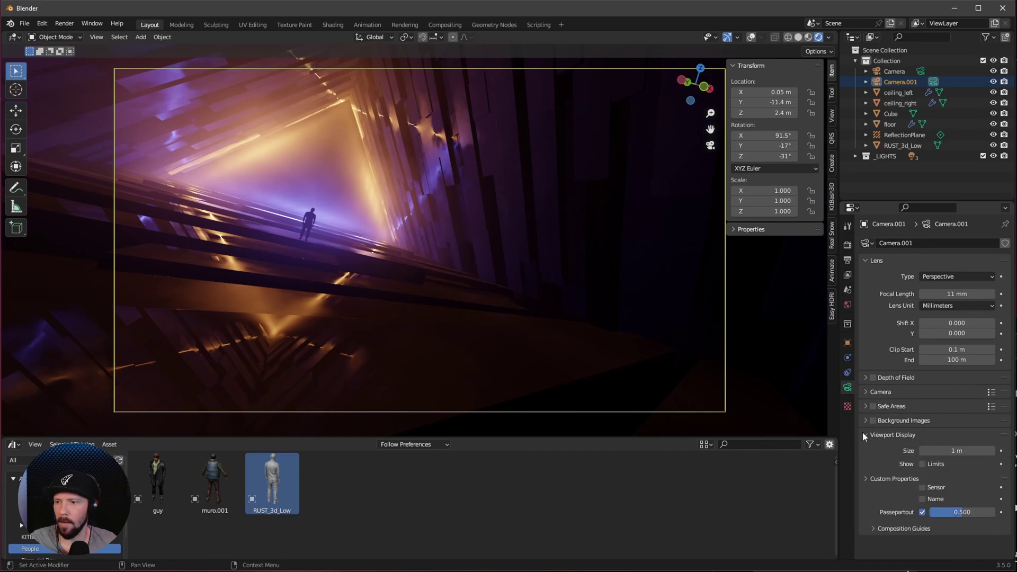
{"action": "left_click_drag", "start_coordinate": [958, 512], "coordinate": [1006, 512]}
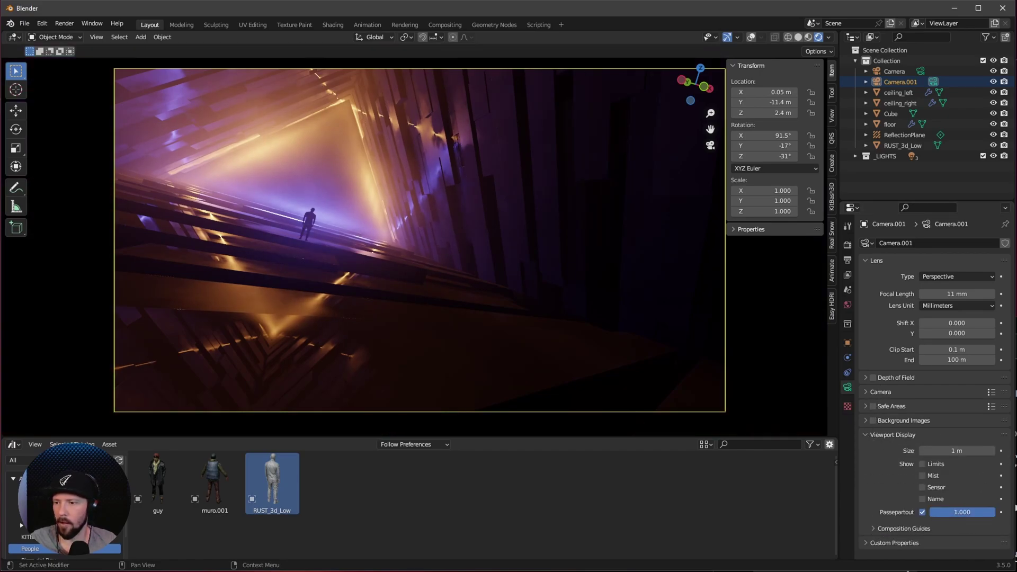
{"action": "key", "text": "Home"}
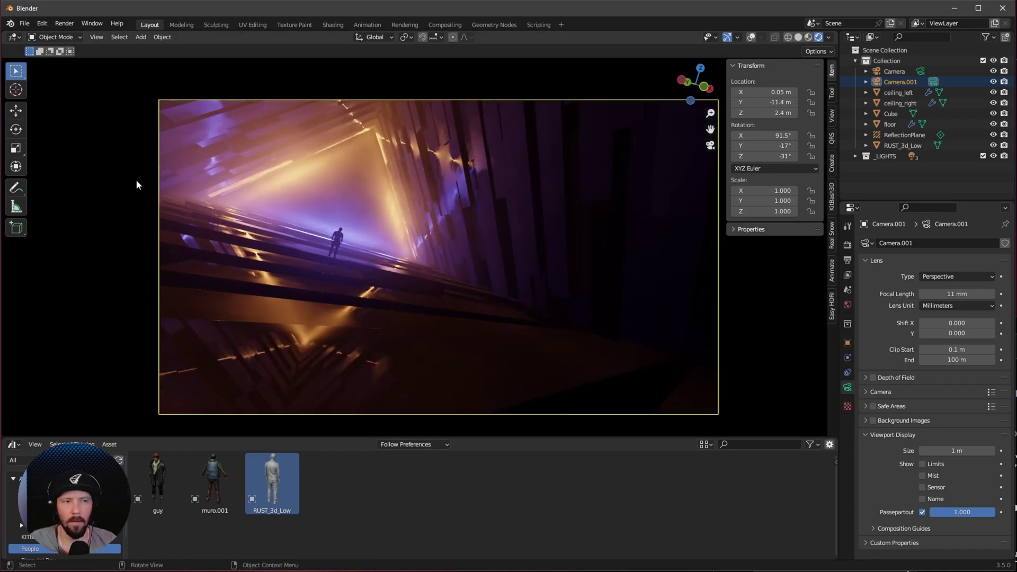
Show the floor's material nodes and adjust the ColorRamp, moving the white stop inward and the black stop to position 0.391.
{"action": "left_click", "coordinate": [364, 369]}
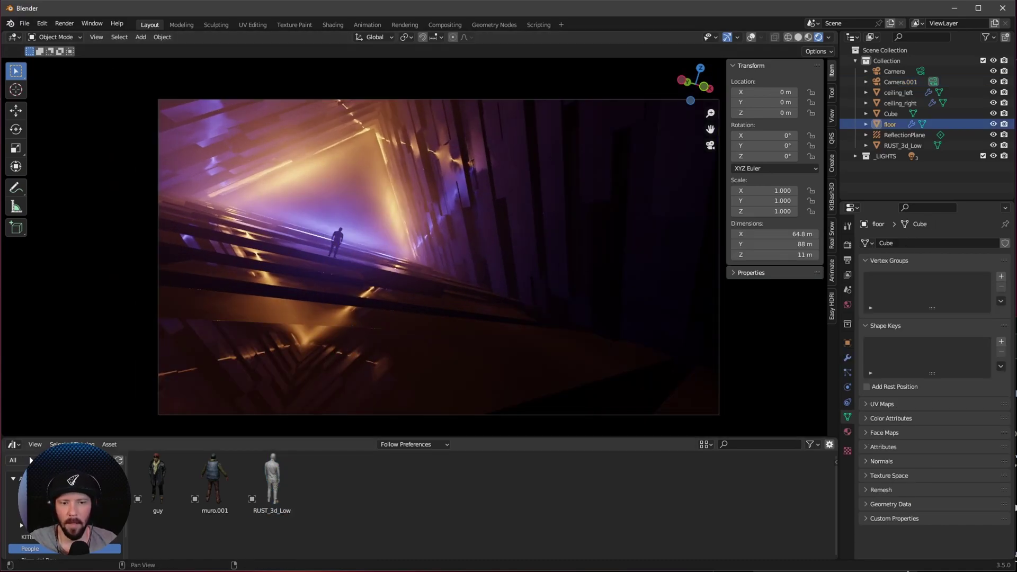
{"action": "left_click", "coordinate": [13, 443]}
{"action": "left_click", "coordinate": [53, 408]}
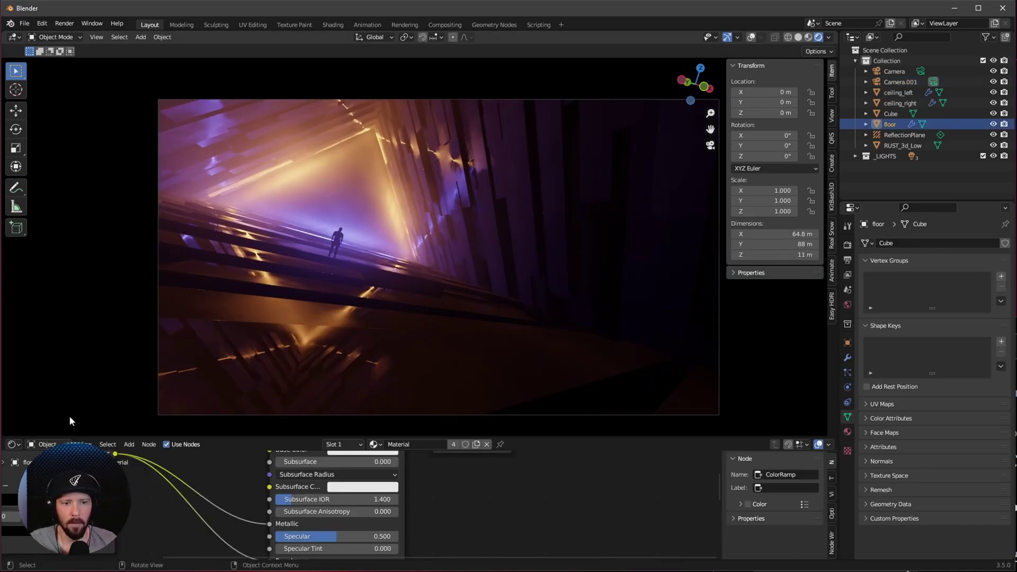
{"action": "middle_click_drag", "start_coordinate": [553, 501], "coordinate": [498, 501]}
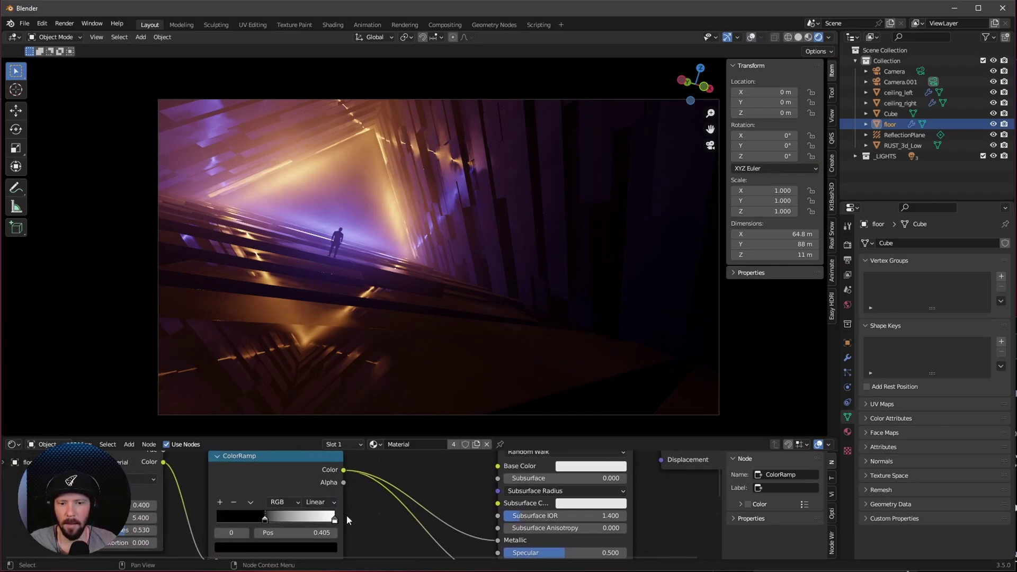
{"action": "left_click_drag", "start_coordinate": [335, 523], "coordinate": [263, 523]}
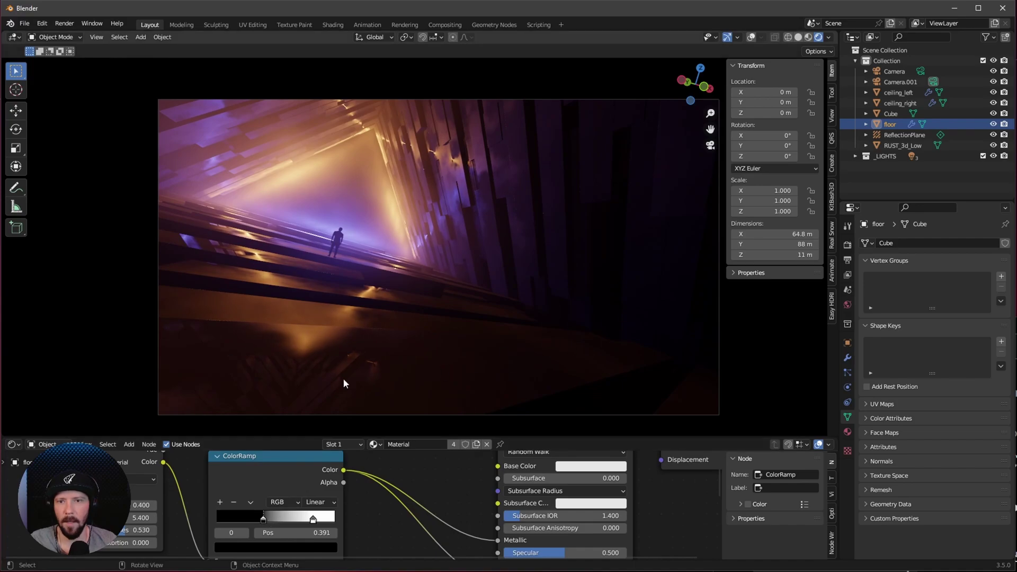
Try the Very High Contrast and Medium Low Contrast looks in the scene's color management and return the look to None.
{"action": "left_click", "coordinate": [847, 261]}
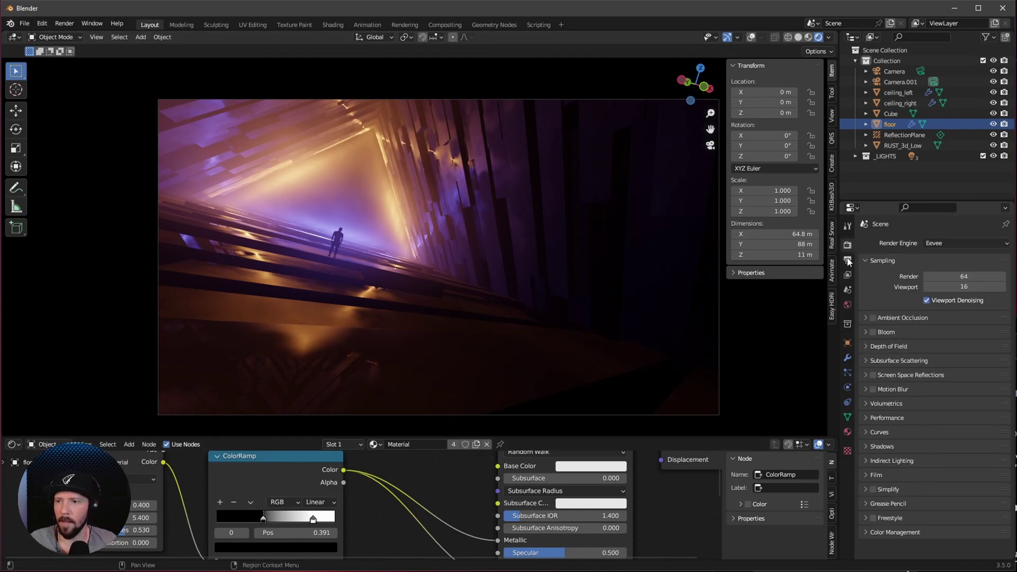
{"action": "left_click", "coordinate": [848, 245]}
{"action": "scroll", "coordinate": [949, 322], "scroll_direction": "down", "scroll_amount": 5}
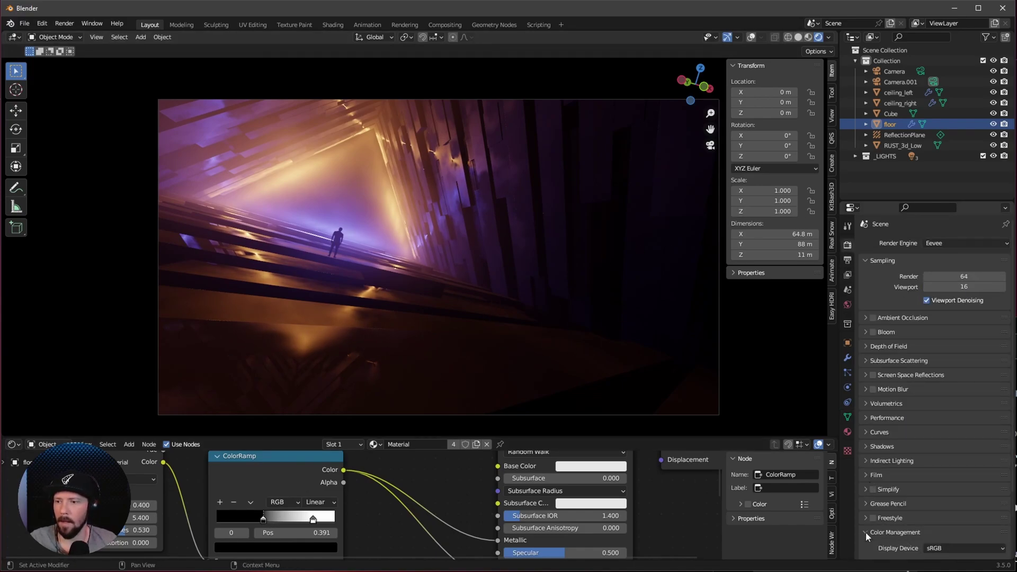
{"action": "left_click", "coordinate": [942, 497]}
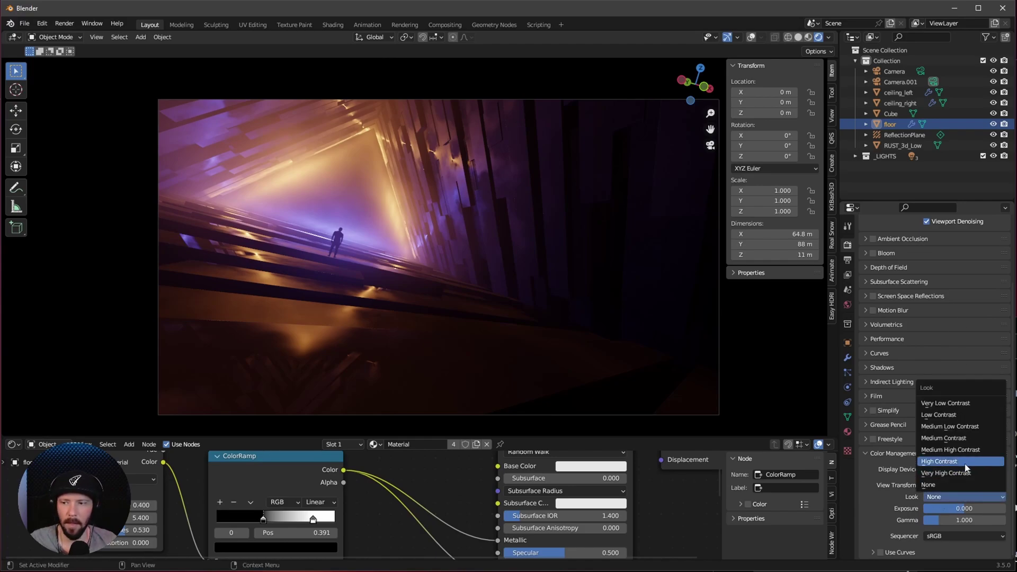
{"action": "left_click", "coordinate": [964, 472]}
{"action": "left_click", "coordinate": [964, 496]}
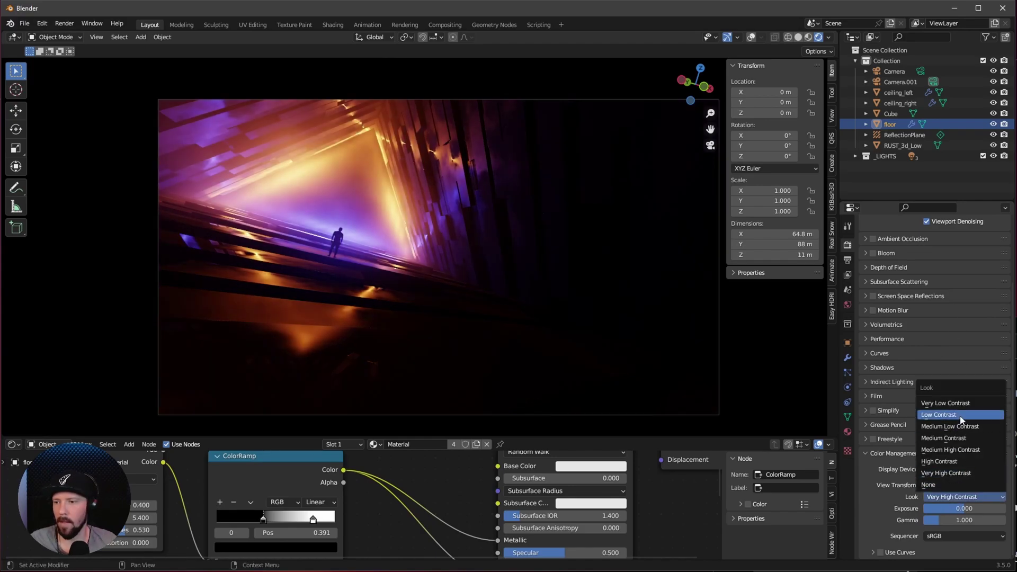
{"action": "left_click", "coordinate": [966, 426]}
{"action": "left_click", "coordinate": [958, 496]}
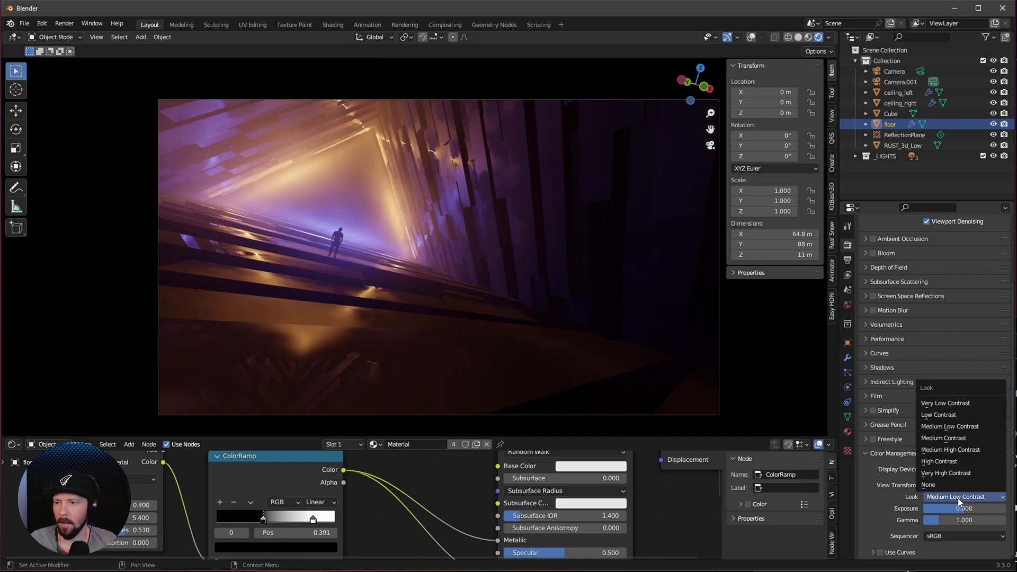
{"action": "left_click", "coordinate": [956, 484]}
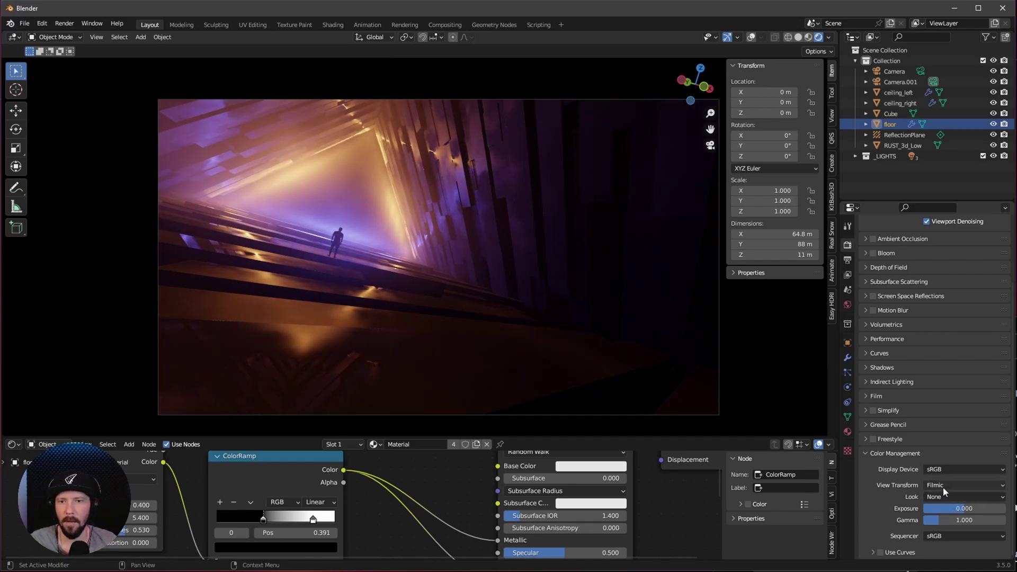
{"action": "left_click", "coordinate": [865, 453]}
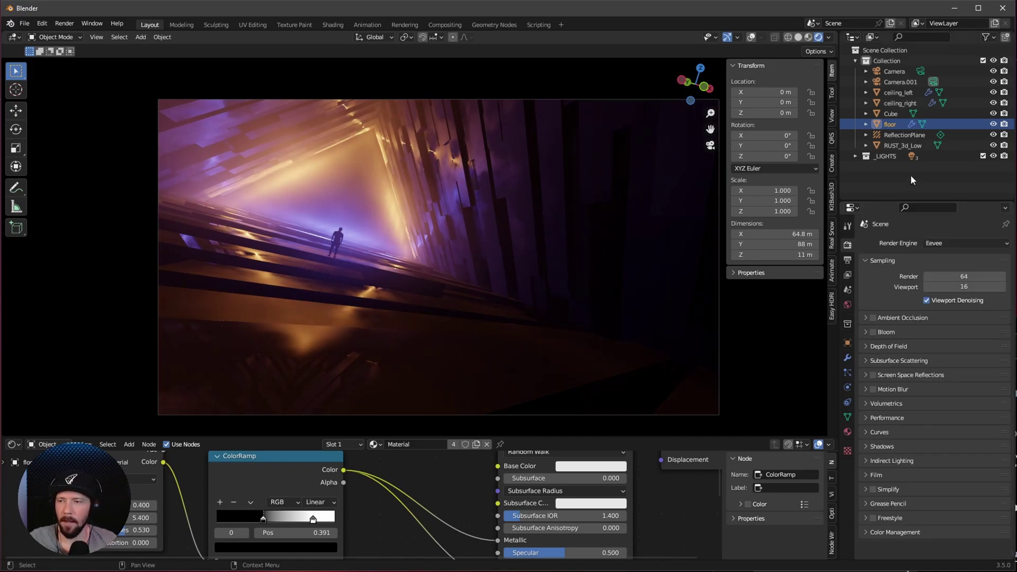
Preview the scene in Cycles with GPU Compute as the device and return the render engine to Eevee.
{"action": "left_click", "coordinate": [946, 242]}
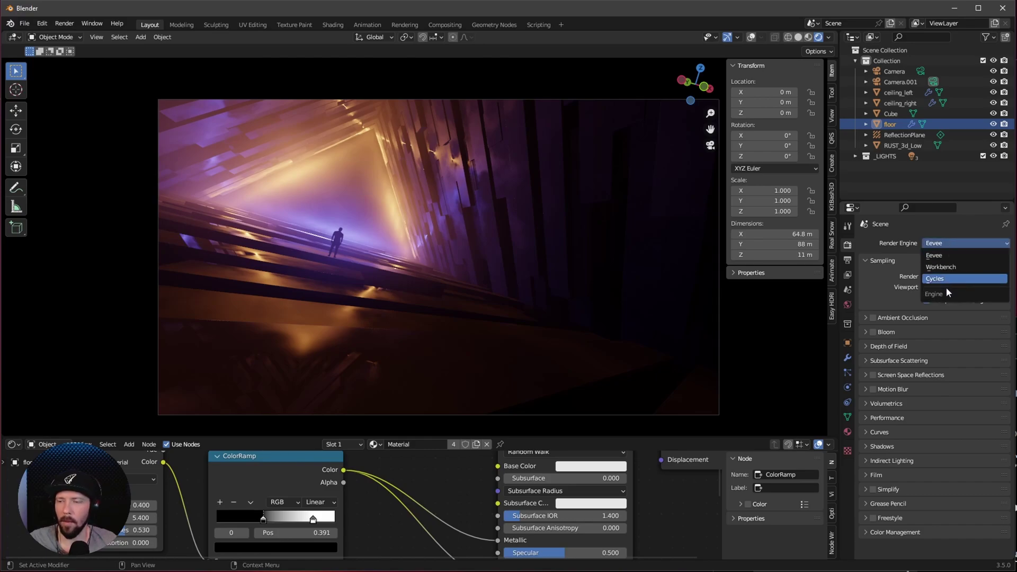
{"action": "left_click", "coordinate": [952, 244]}
{"action": "left_click", "coordinate": [941, 279]}
{"action": "left_click", "coordinate": [953, 269]}
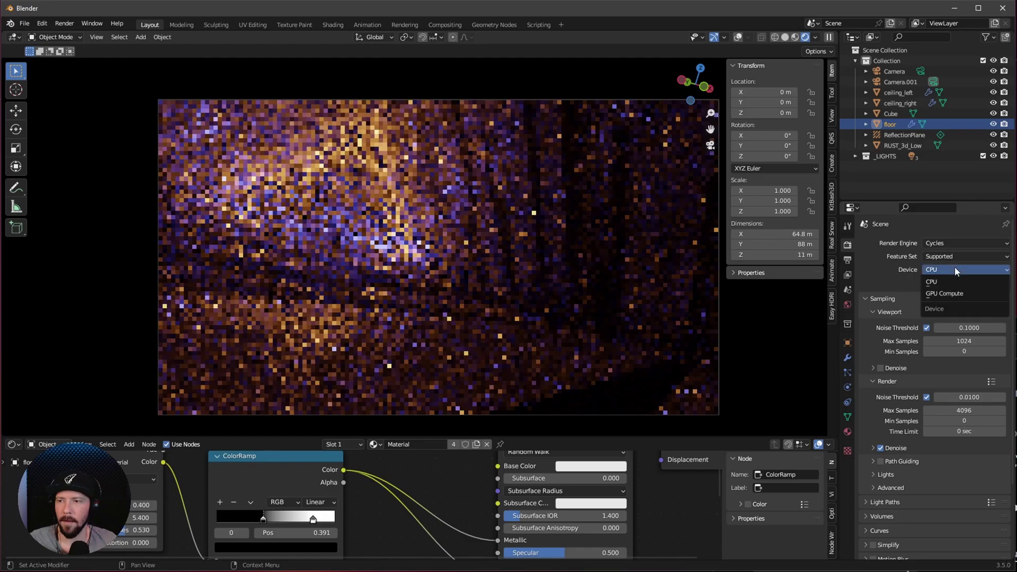
{"action": "left_click", "coordinate": [952, 293]}
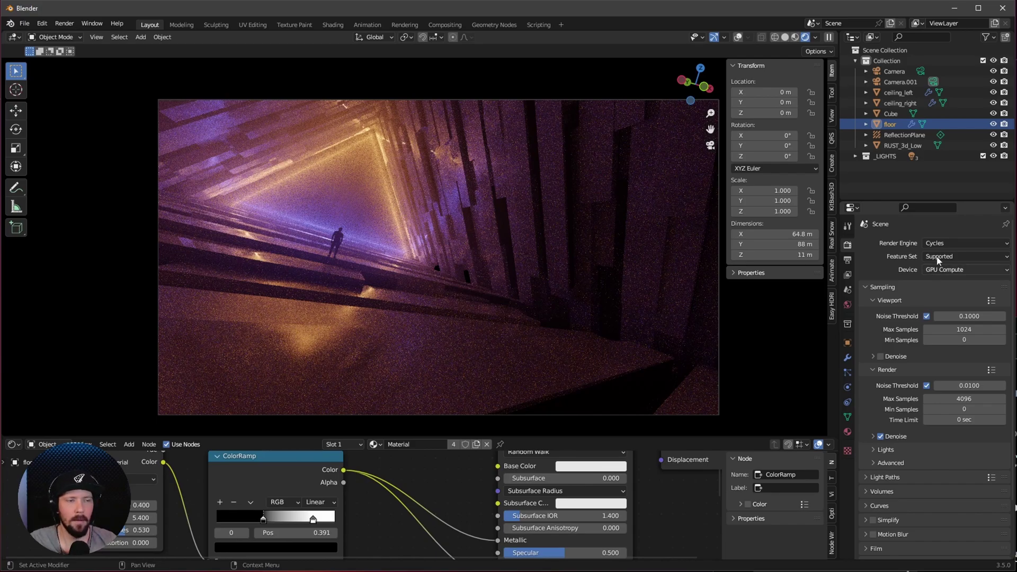
{"action": "left_click", "coordinate": [952, 241]}
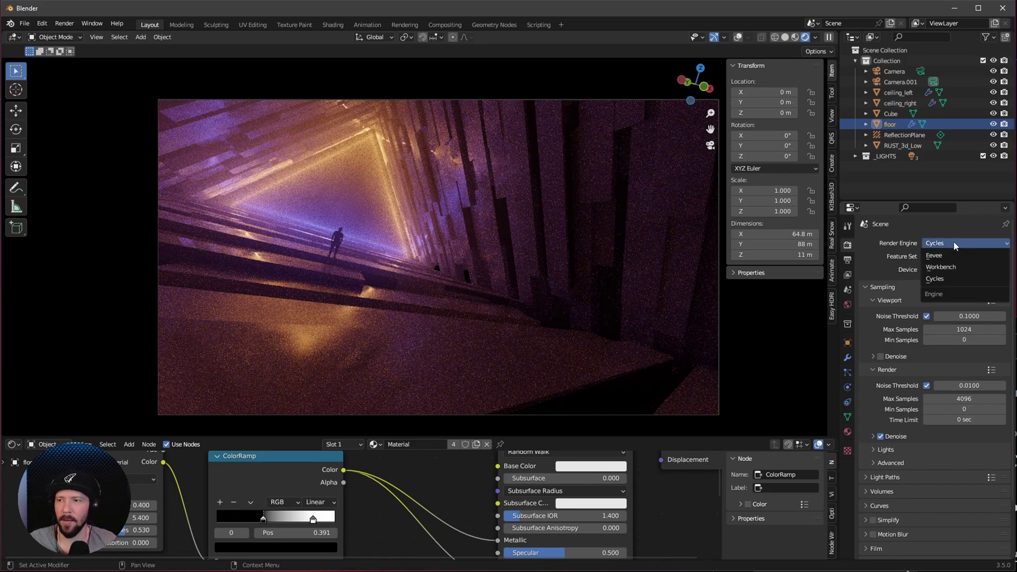
{"action": "left_click", "coordinate": [945, 255]}
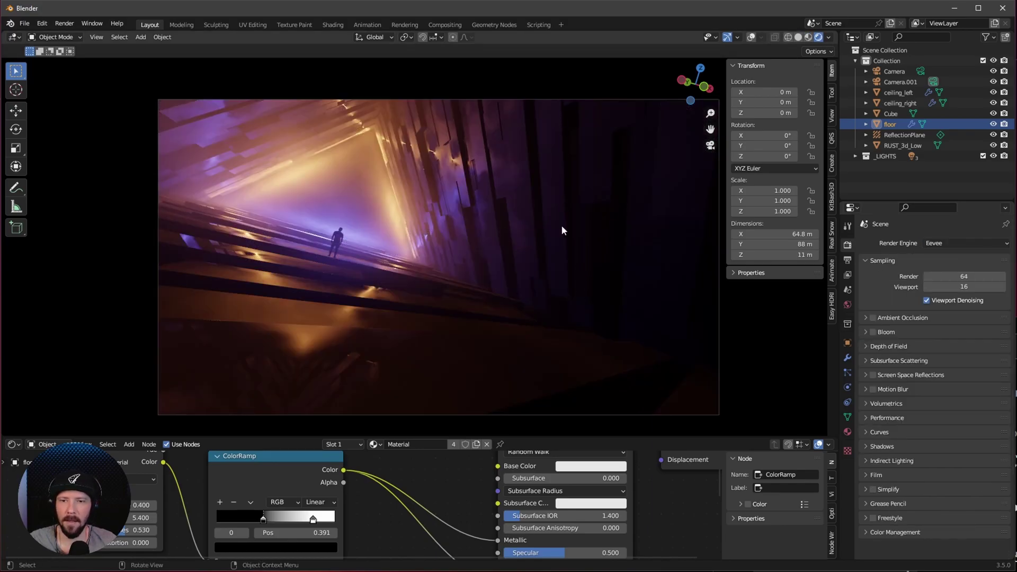